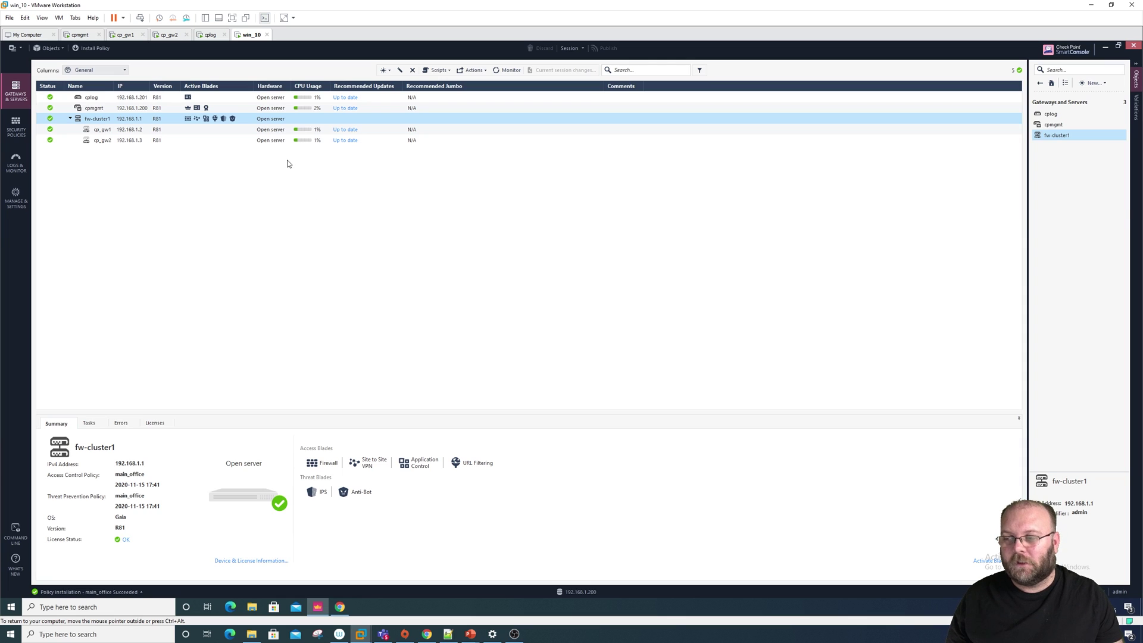
Step: Bring up the actions menu for fw-cluster1 in the gateway list
{"action": "right_click", "coordinate": [97, 119]}
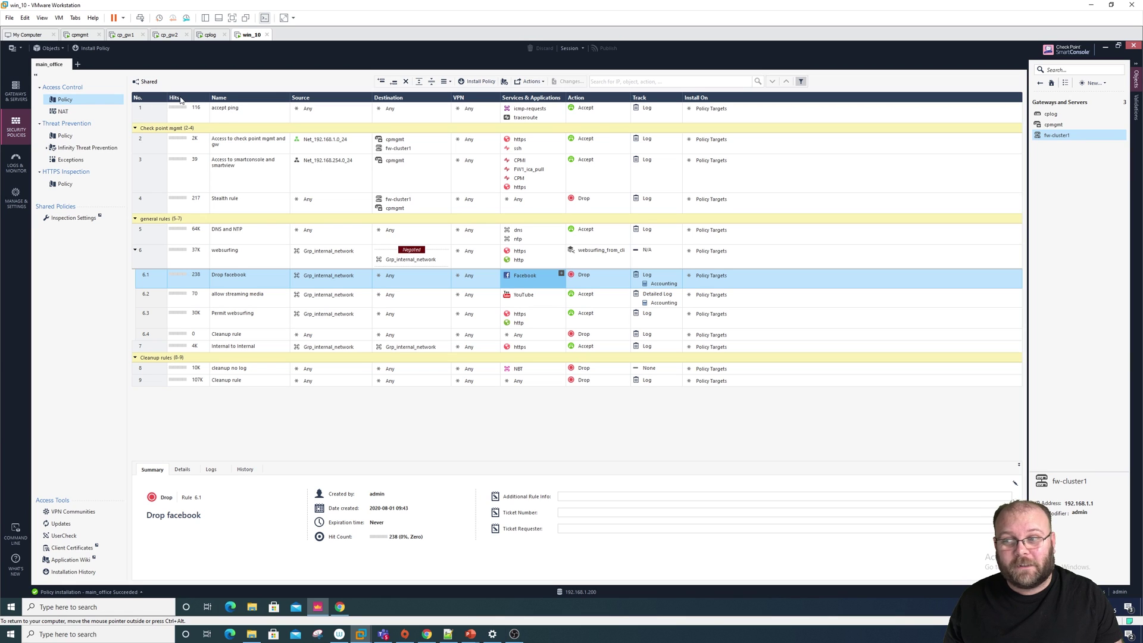
Step: Toggle the Hits column off and back on in the access control rulebase
{"action": "right_click", "coordinate": [180, 99]}
{"action": "left_click", "coordinate": [143, 107]}
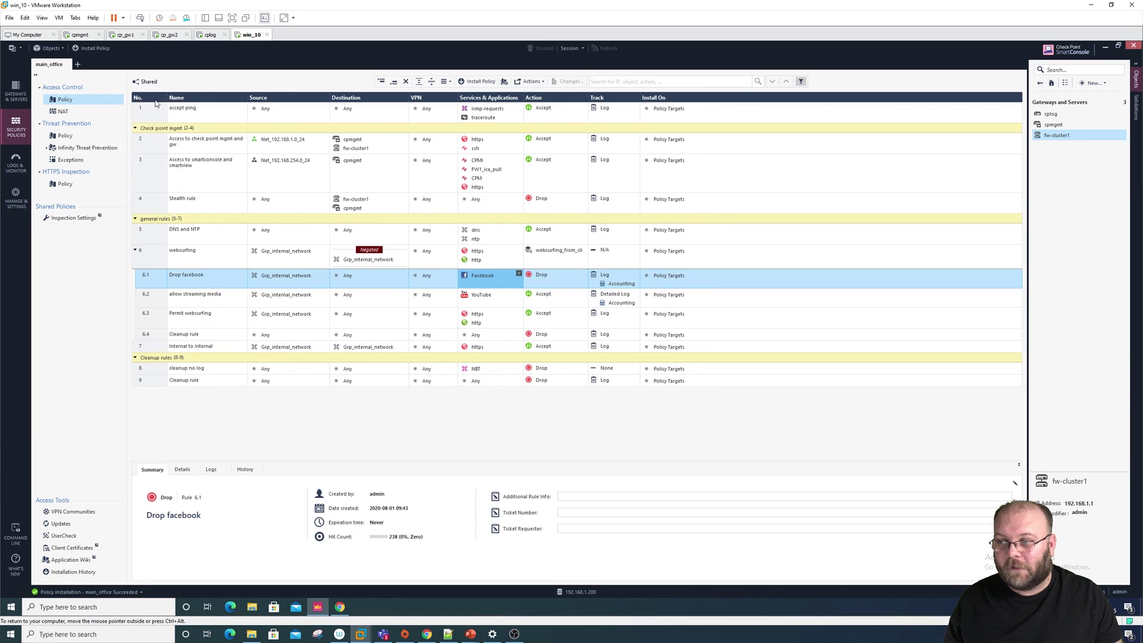
{"action": "right_click", "coordinate": [170, 98]}
{"action": "left_click", "coordinate": [143, 108]}
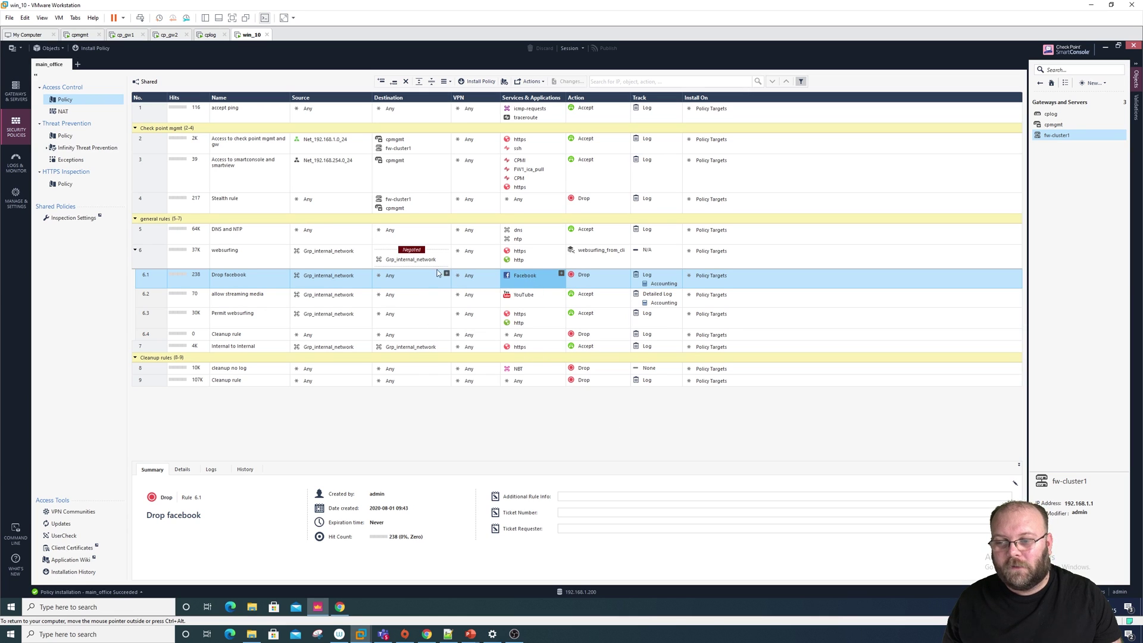
Step: Browse Import > Updatable Objects for rule 5's destination and cancel without changes
{"action": "mouse_move", "coordinate": [411, 230]}
{"action": "left_click", "coordinate": [446, 229]}
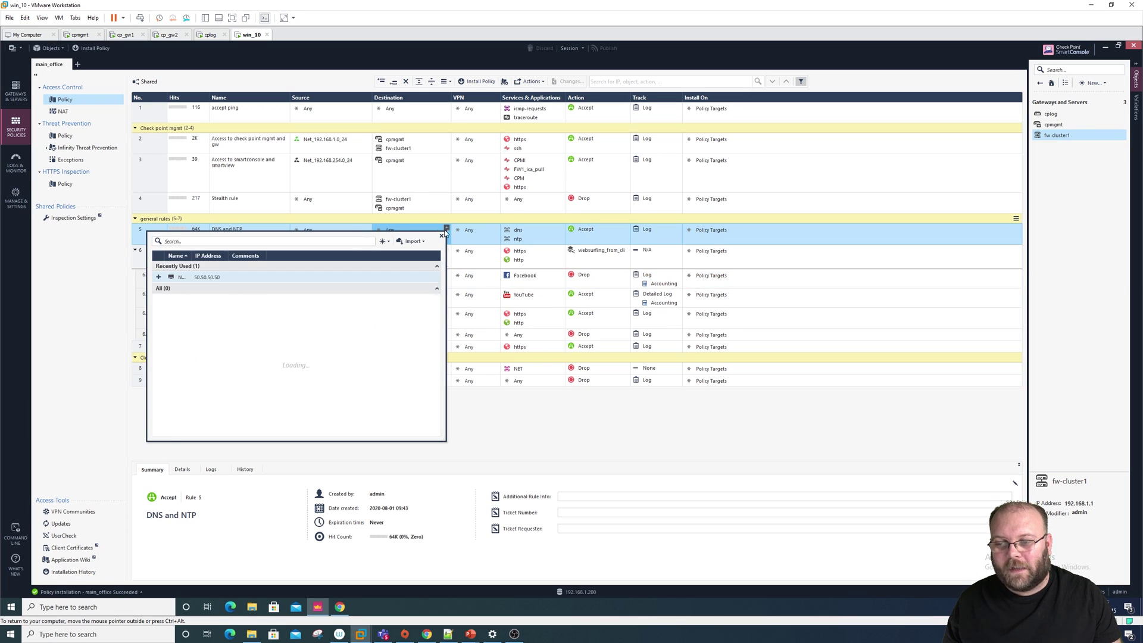
{"action": "left_click", "coordinate": [418, 234]}
{"action": "mouse_move", "coordinate": [384, 252]}
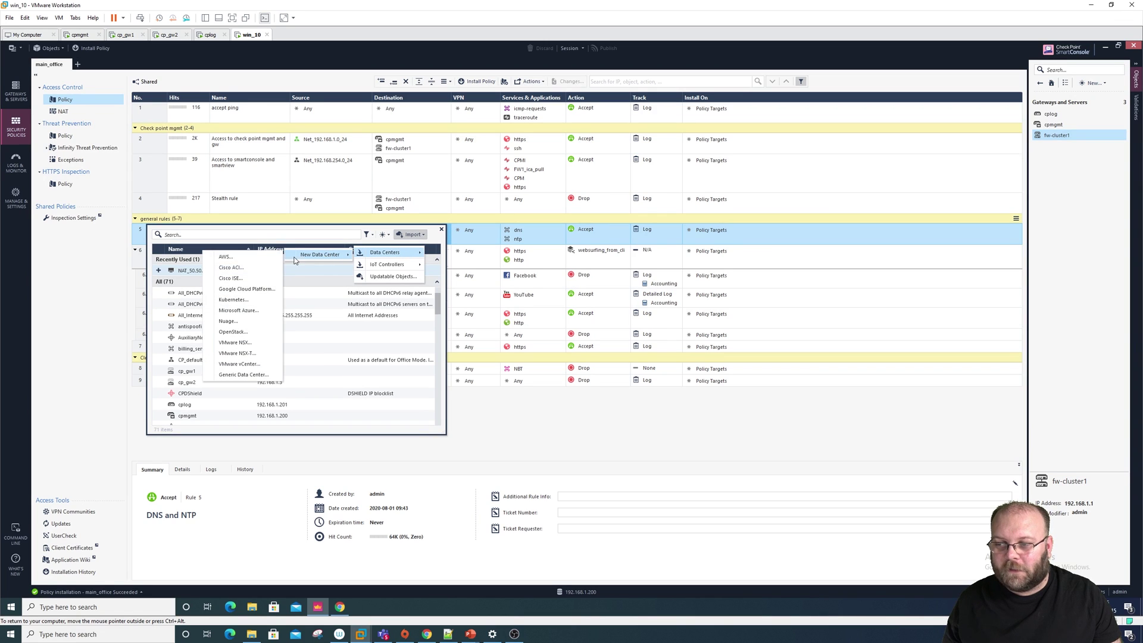
{"action": "mouse_move", "coordinate": [320, 254]}
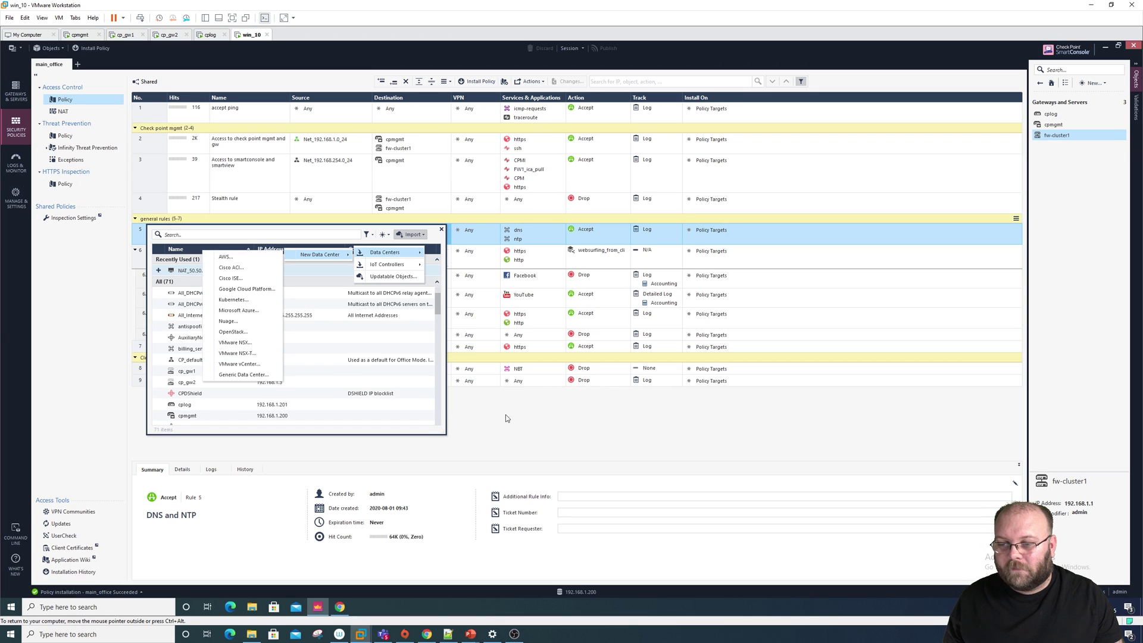
{"action": "key", "text": "Escape"}
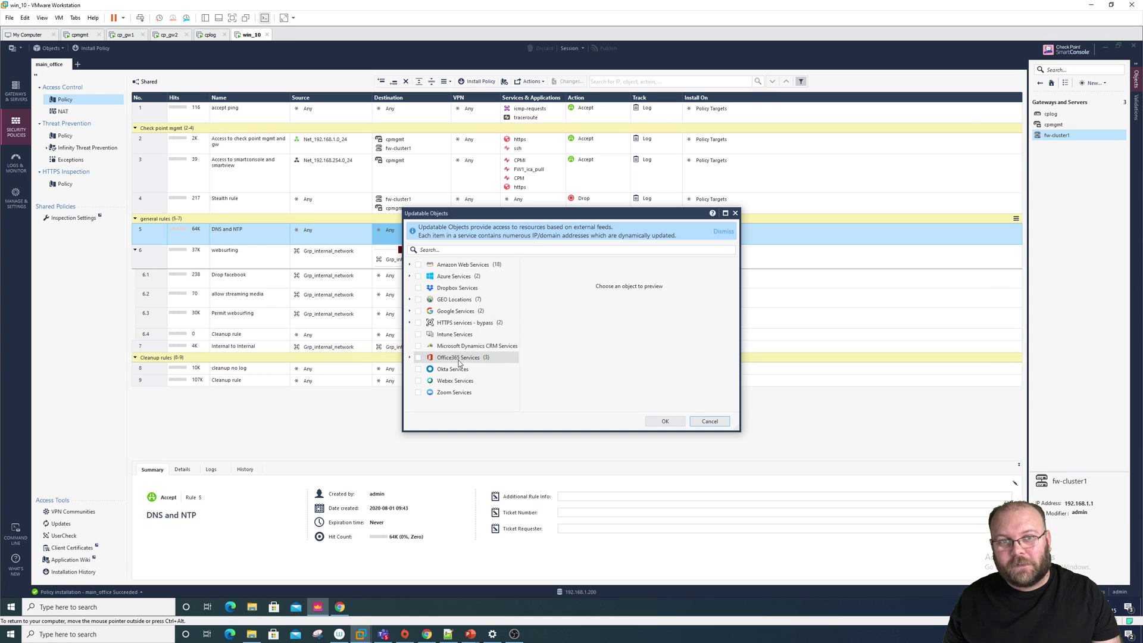
{"action": "left_click", "coordinate": [714, 423]}
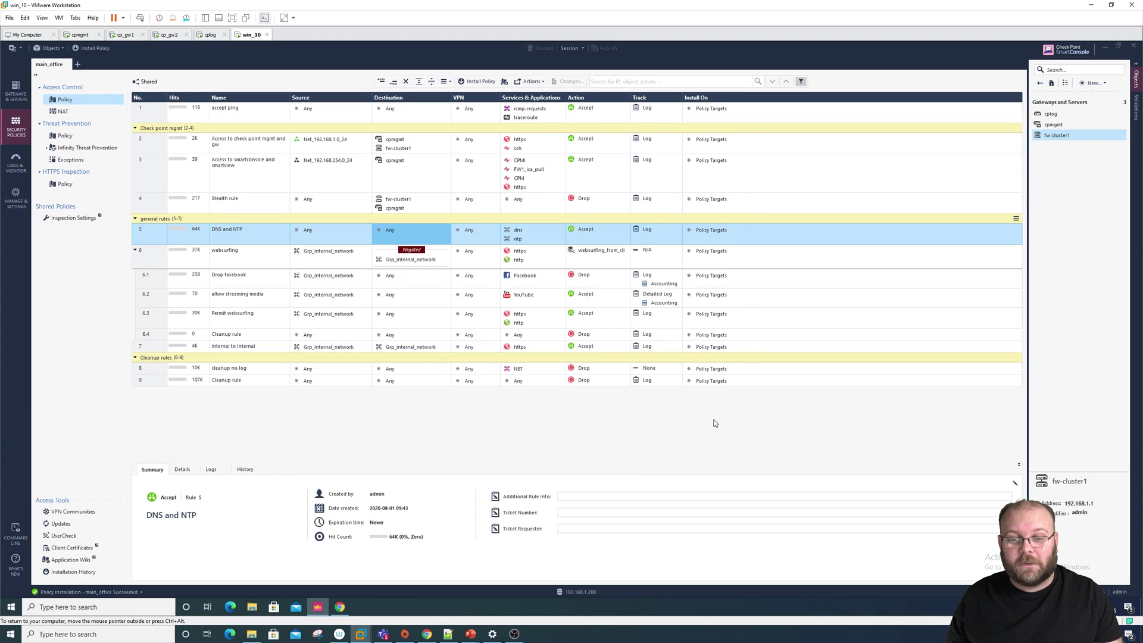
Step: Show the Hits column in the NAT rulebase and inspect automatic rule 7's hits
{"action": "left_click", "coordinate": [76, 113]}
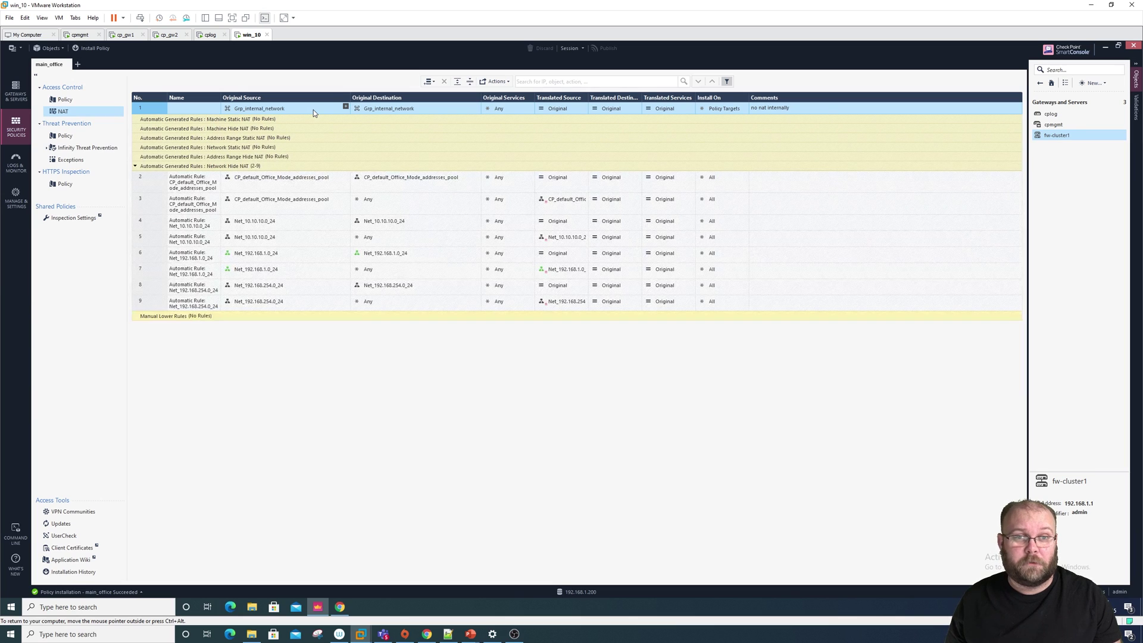
{"action": "right_click", "coordinate": [192, 98]}
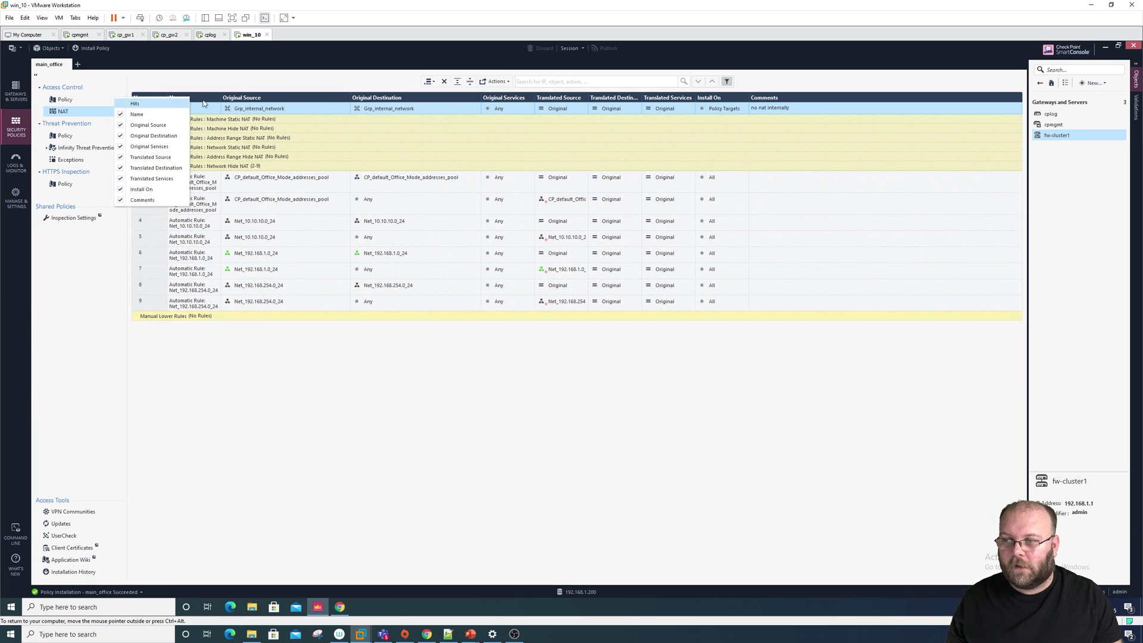
{"action": "left_click", "coordinate": [147, 106]}
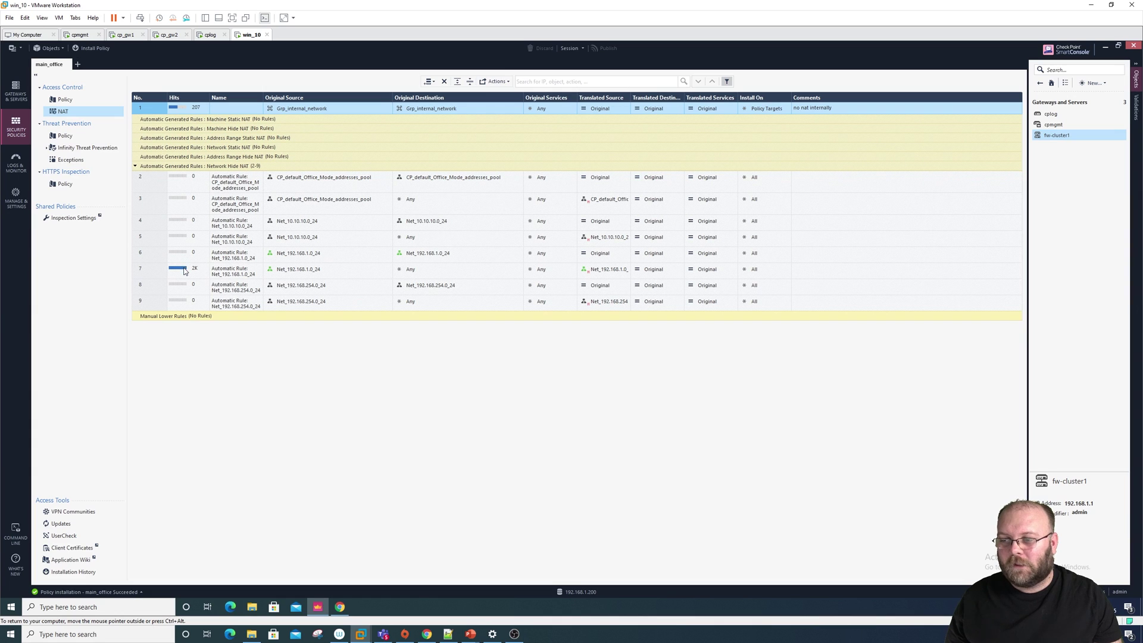
{"action": "mouse_move", "coordinate": [181, 269]}
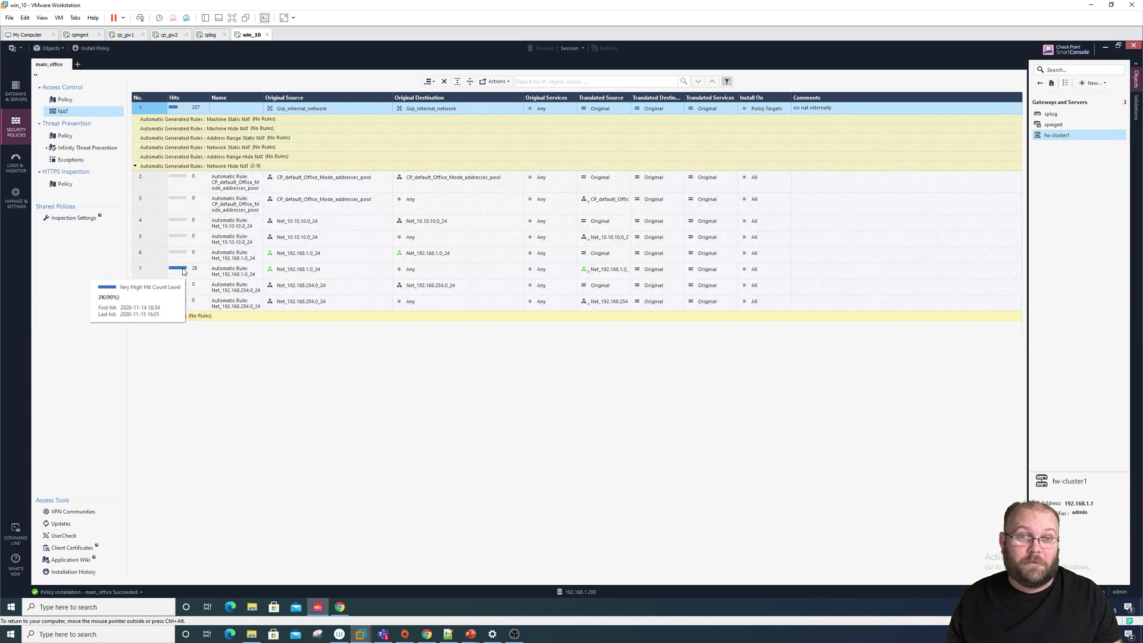
{"action": "left_click", "coordinate": [184, 271]}
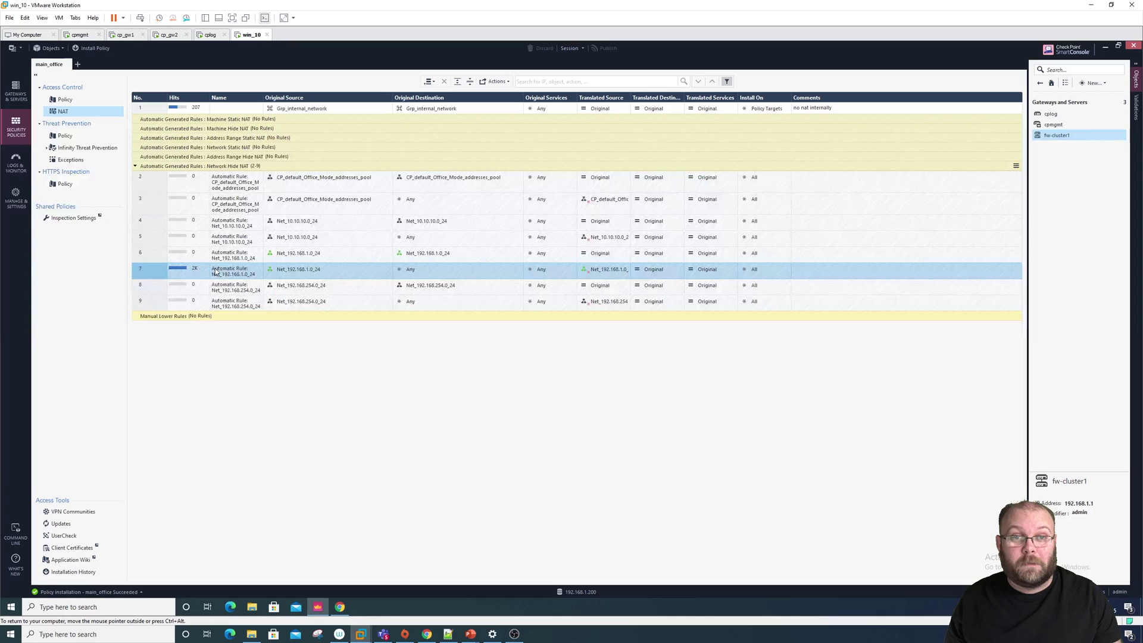
Step: Select manual NAT rule 1 and bring up its rule options for adding a rule
{"action": "left_click", "coordinate": [379, 120]}
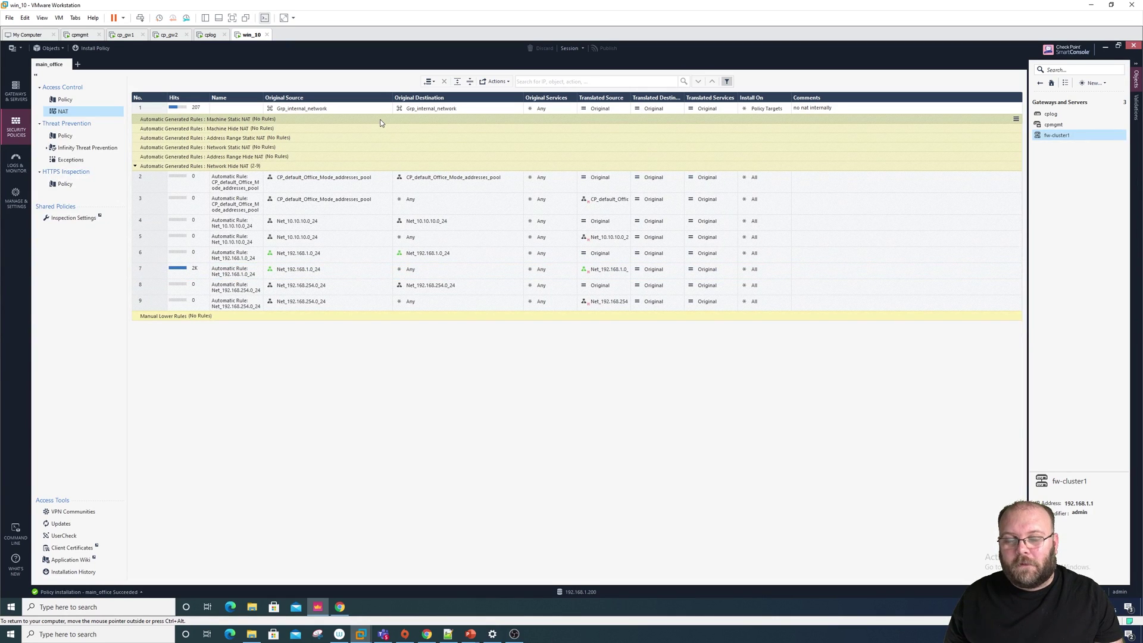
{"action": "left_click", "coordinate": [151, 108]}
{"action": "right_click", "coordinate": [152, 110]}
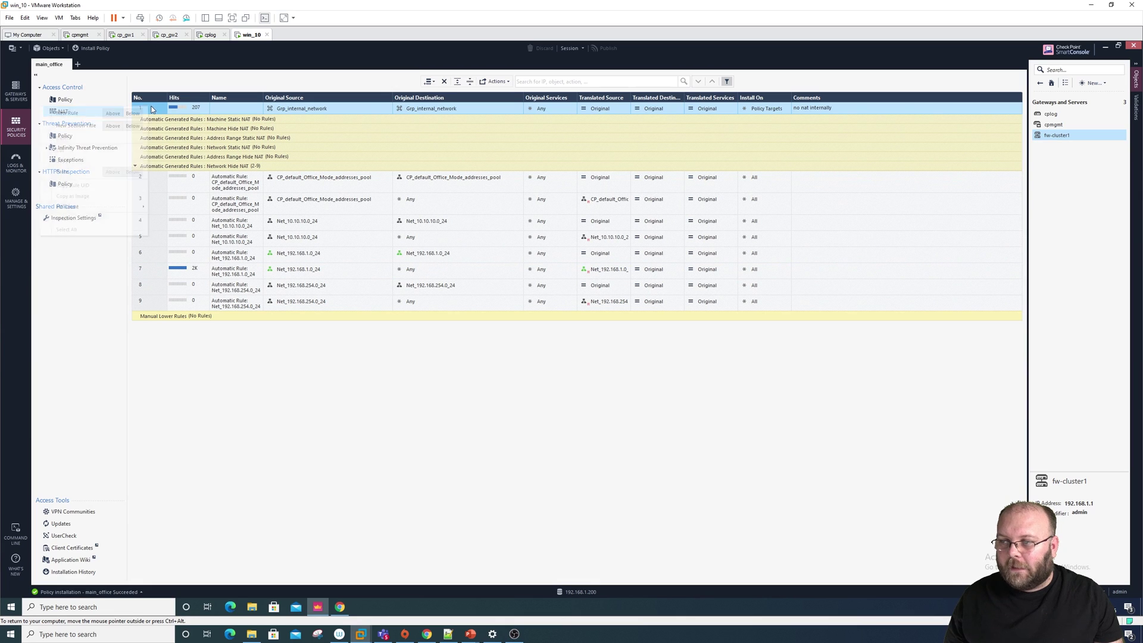
Step: Add NAT rule 2 below rule 1 with Grp_internal_network as original source
{"action": "left_click", "coordinate": [139, 116]}
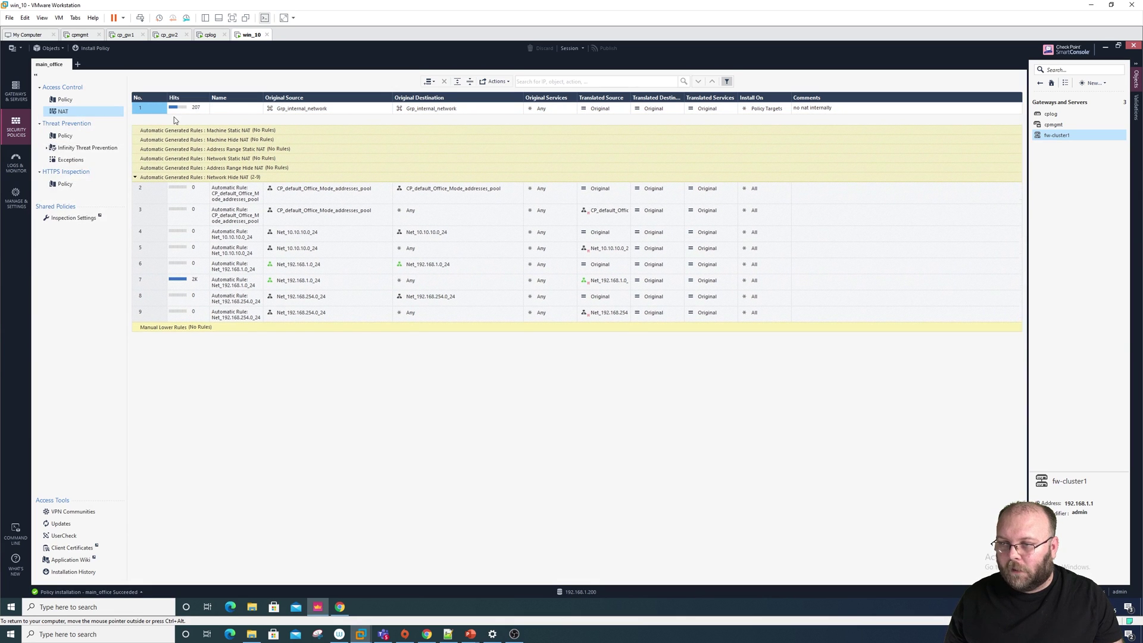
{"action": "left_click_drag", "start_coordinate": [303, 109], "coordinate": [308, 120]}
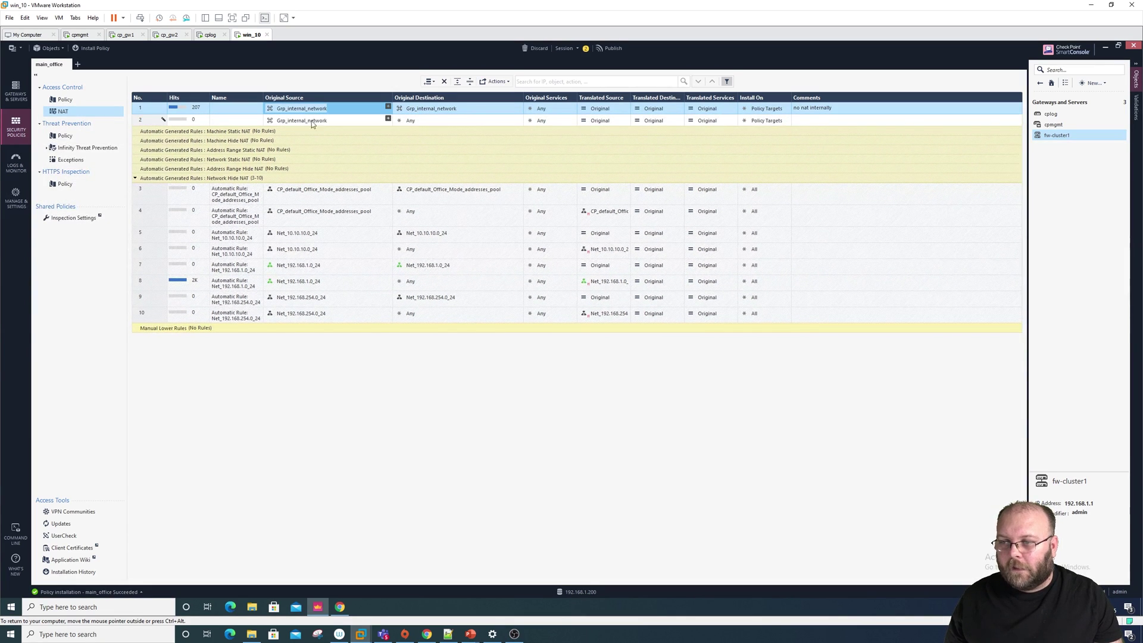
{"action": "left_click", "coordinate": [410, 121]}
{"action": "left_click", "coordinate": [518, 120]}
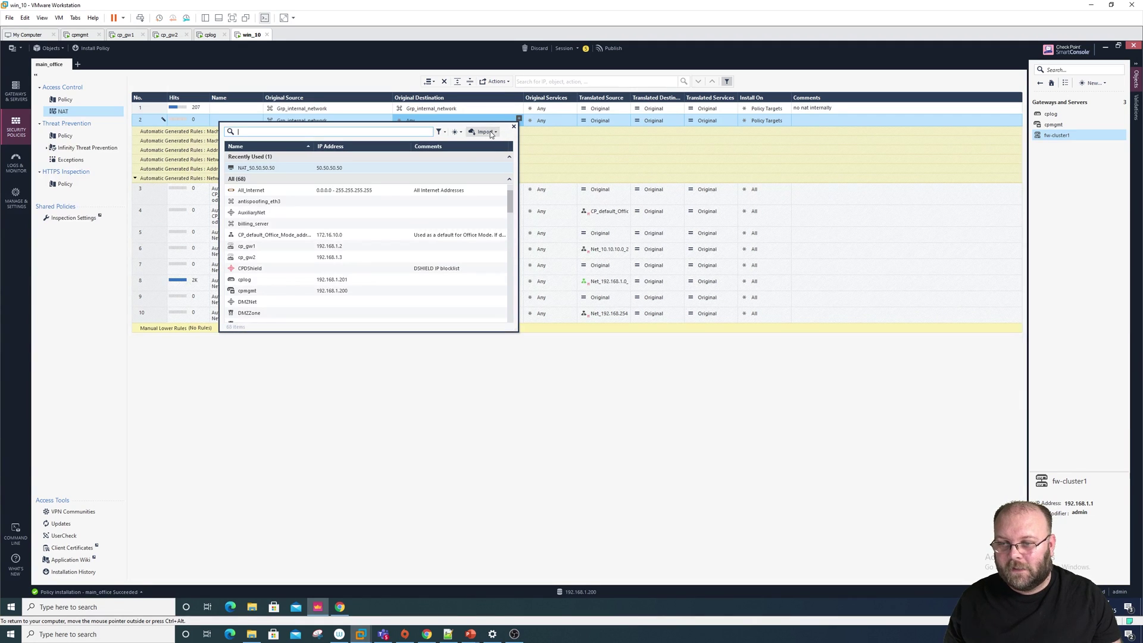
Step: Set rule 2's original destination to the updatable object Office365 Services
{"action": "left_click", "coordinate": [490, 132]}
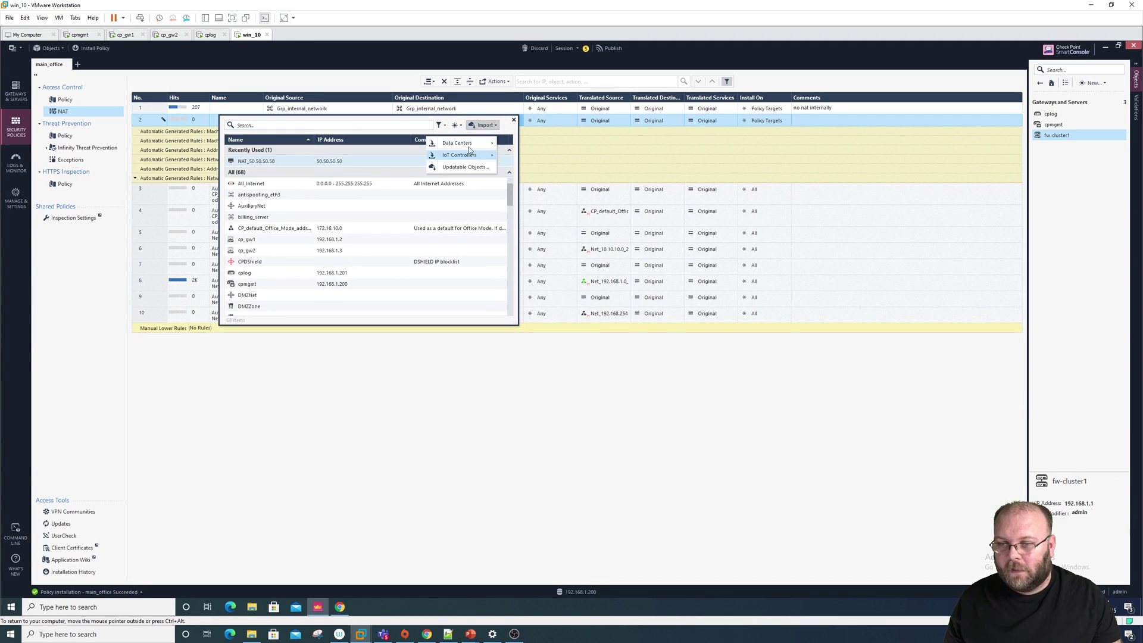
{"action": "mouse_move", "coordinate": [458, 143]}
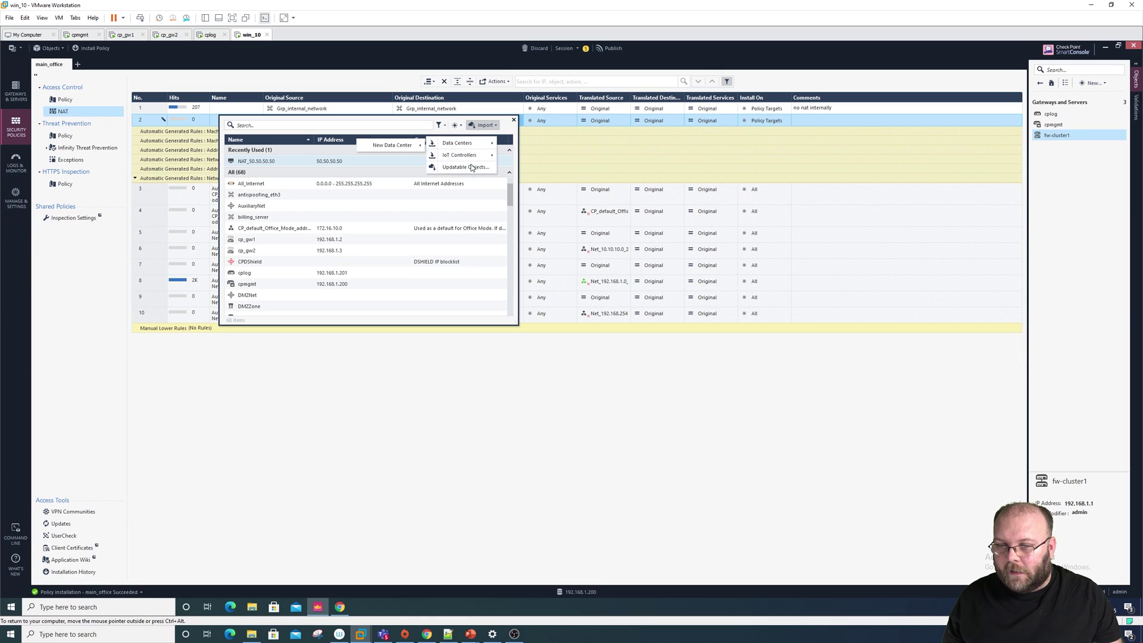
{"action": "left_click", "coordinate": [465, 167]}
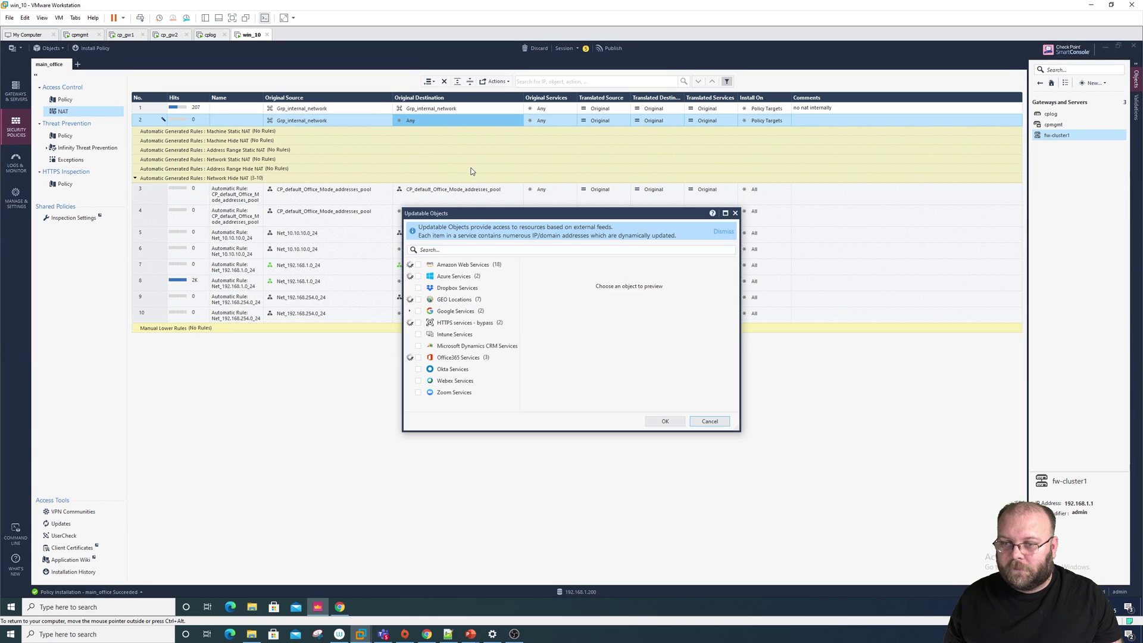
{"action": "left_click", "coordinate": [419, 357]}
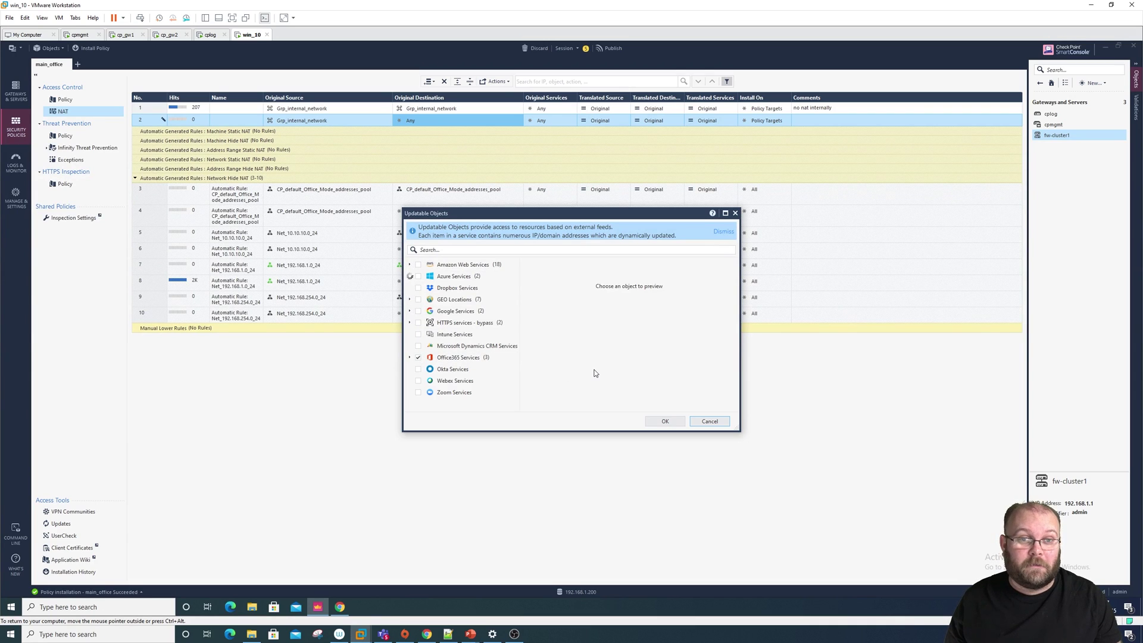
{"action": "left_click", "coordinate": [666, 421]}
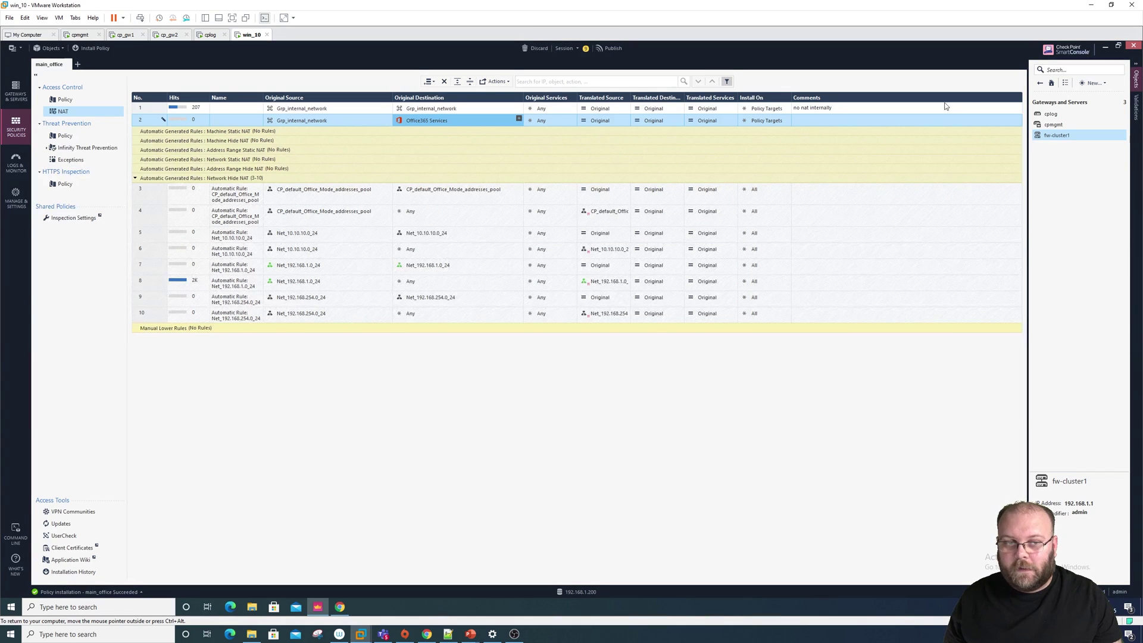
{"action": "mouse_move", "coordinate": [600, 120]}
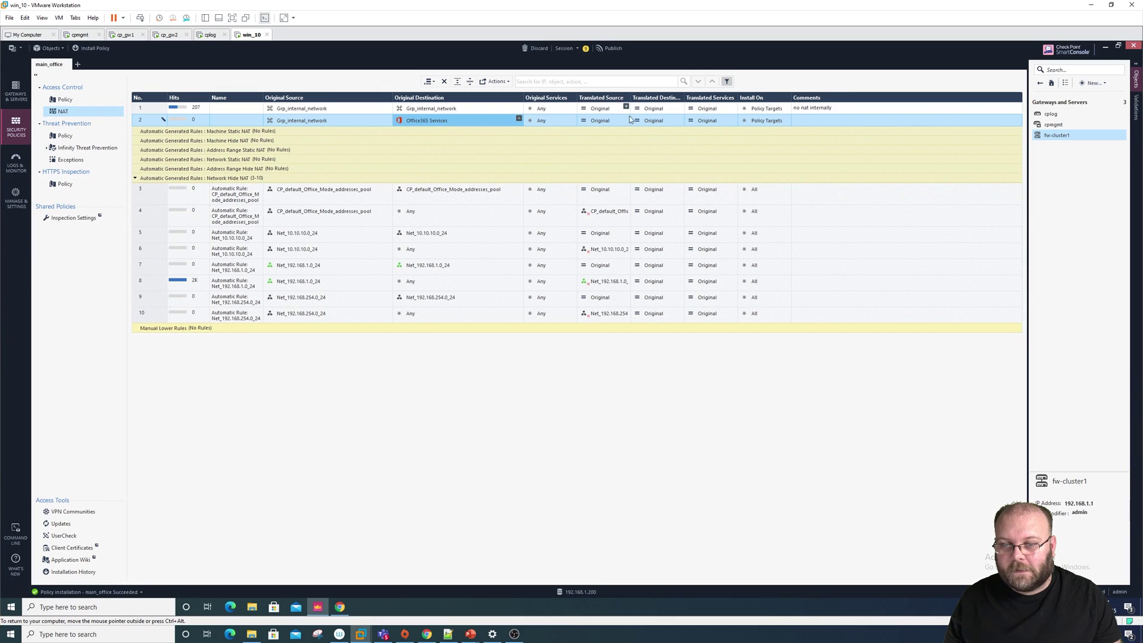
{"action": "left_click", "coordinate": [627, 118]}
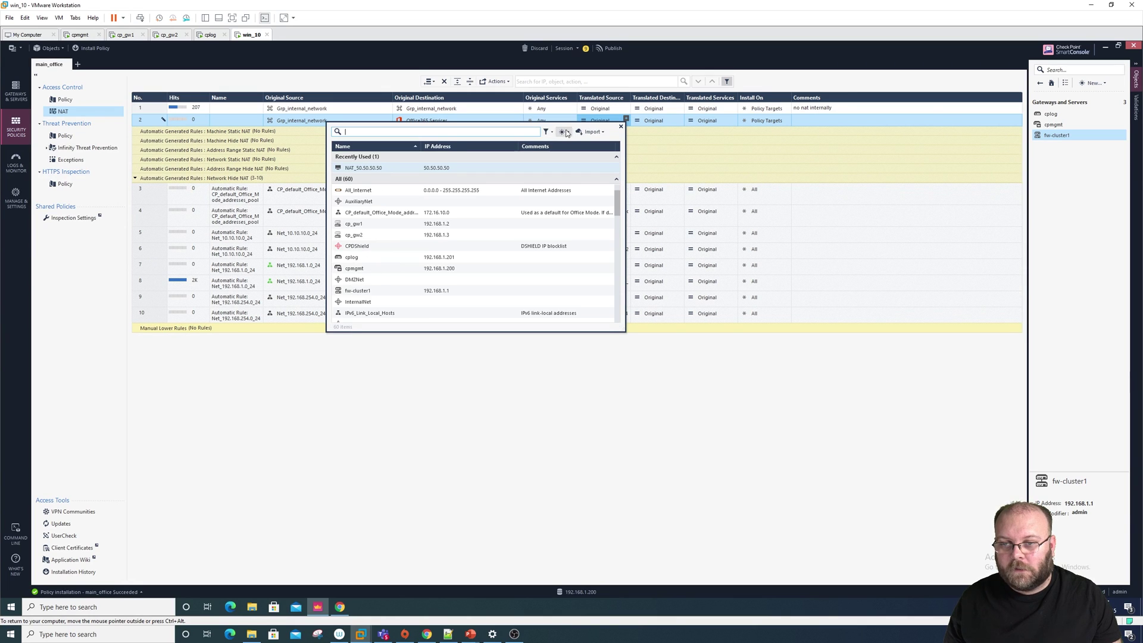
Step: Create host Net_30.30.30.30 at 30.30.30.30 as rule 2's translated source
{"action": "left_click", "coordinate": [566, 132]}
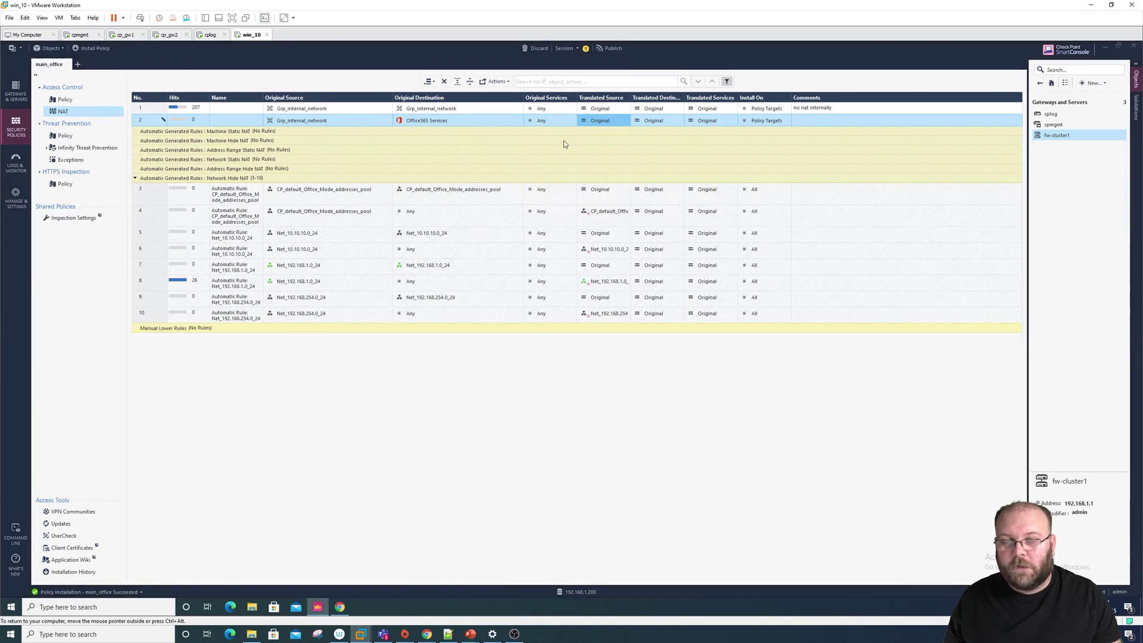
{"action": "type", "text": "N"}
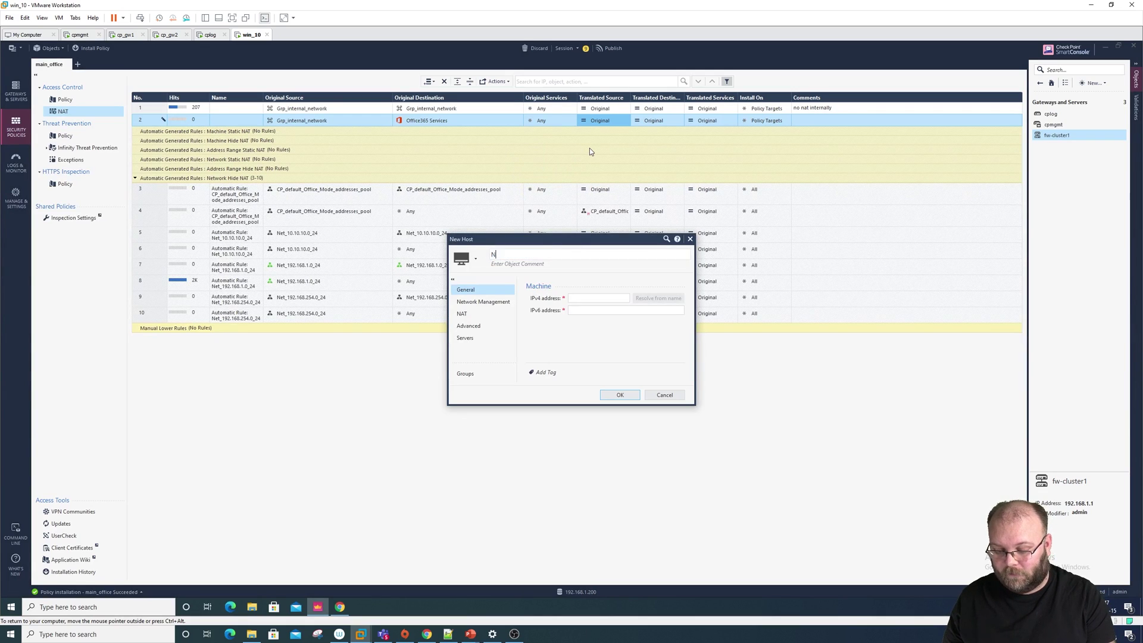
{"action": "type", "text": "et_"}
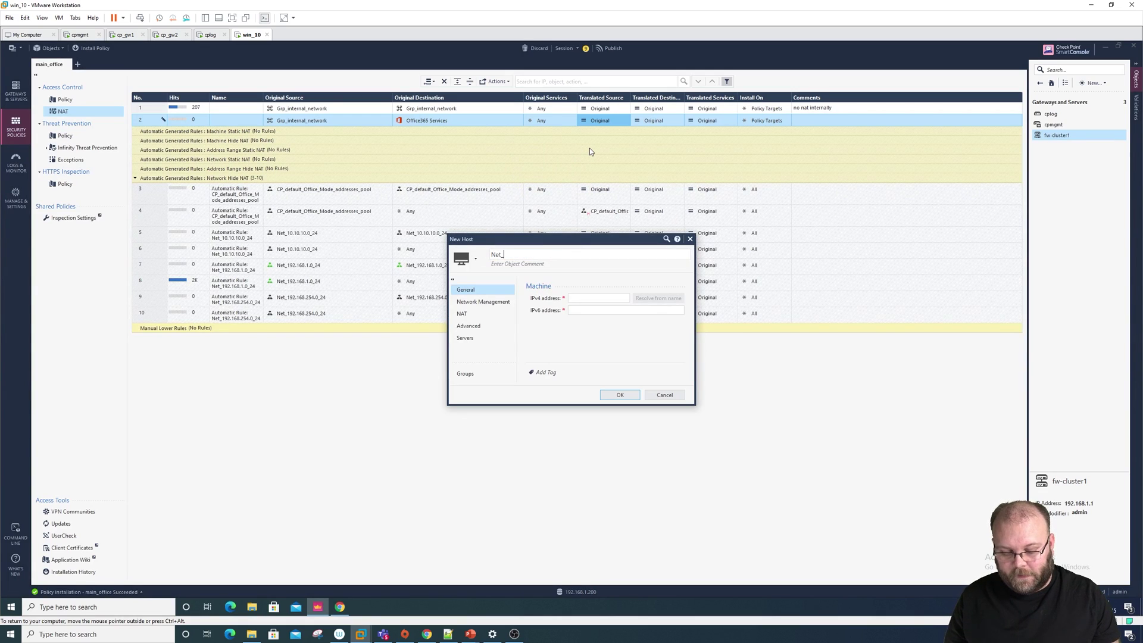
{"action": "type", "text": "30.30.30.30"}
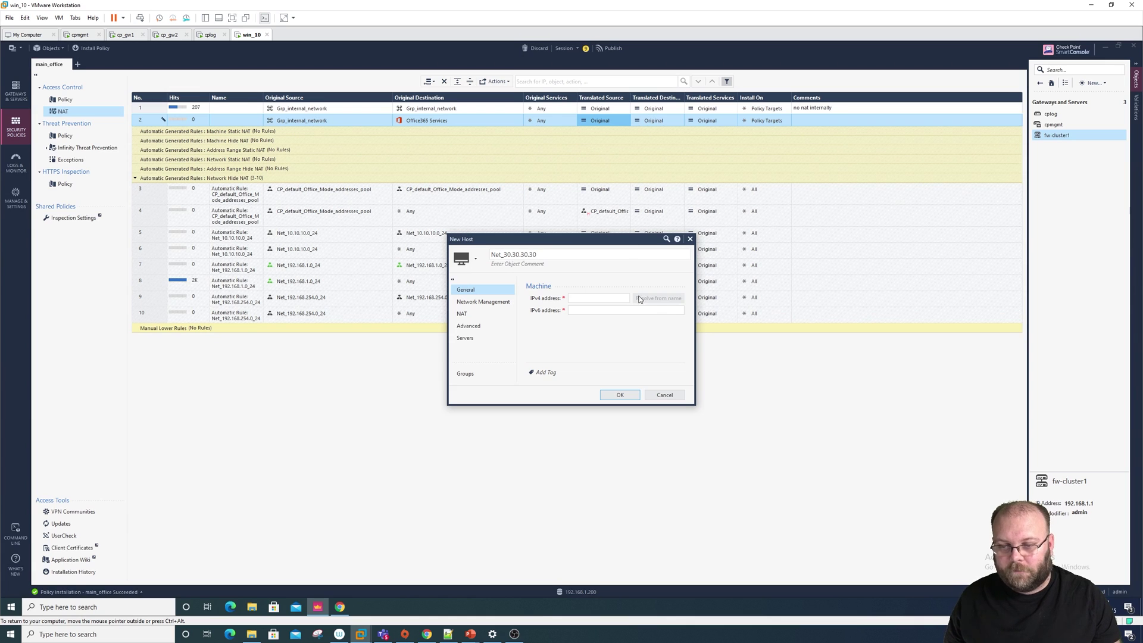
{"action": "left_click", "coordinate": [599, 299]}
{"action": "type", "text": "30.30.30.30"}
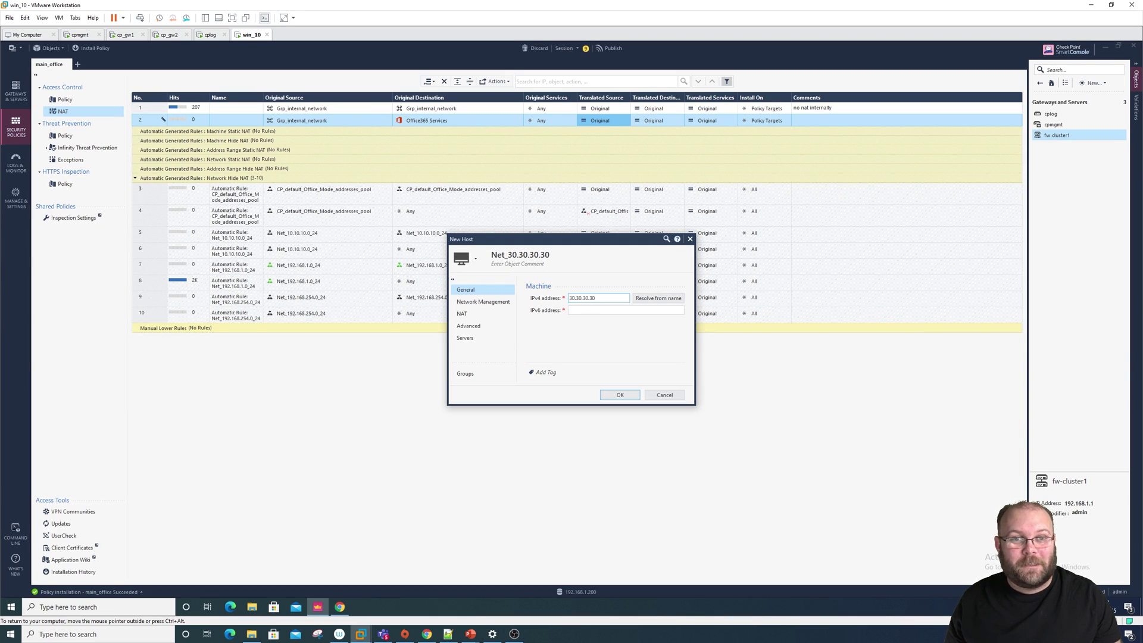
{"action": "left_click", "coordinate": [620, 393]}
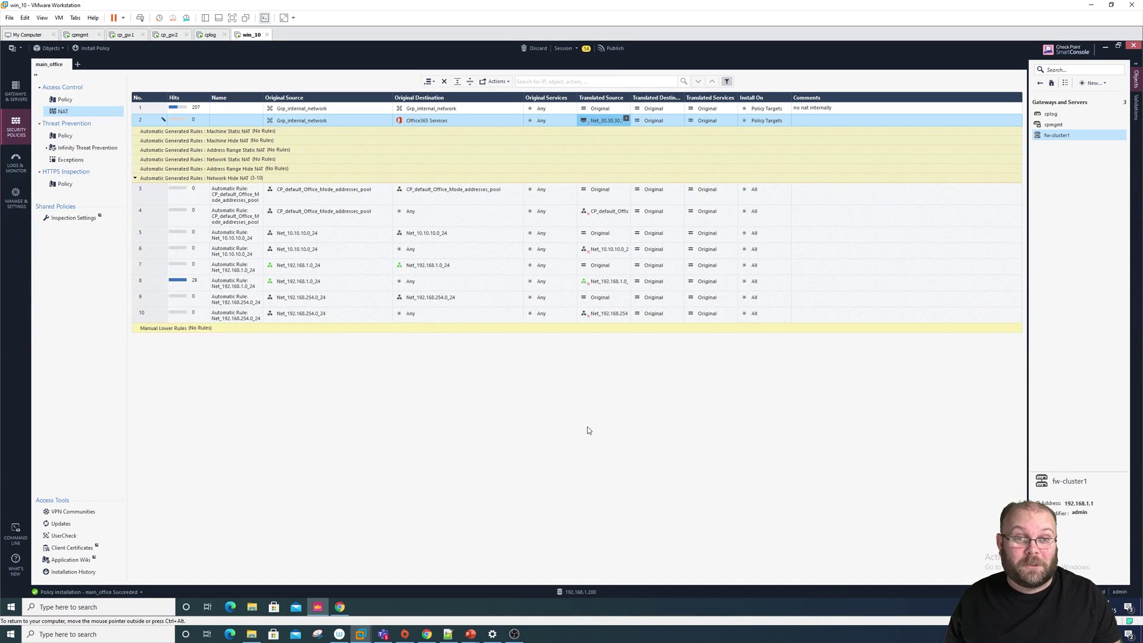
{"action": "left_click", "coordinate": [339, 607]}
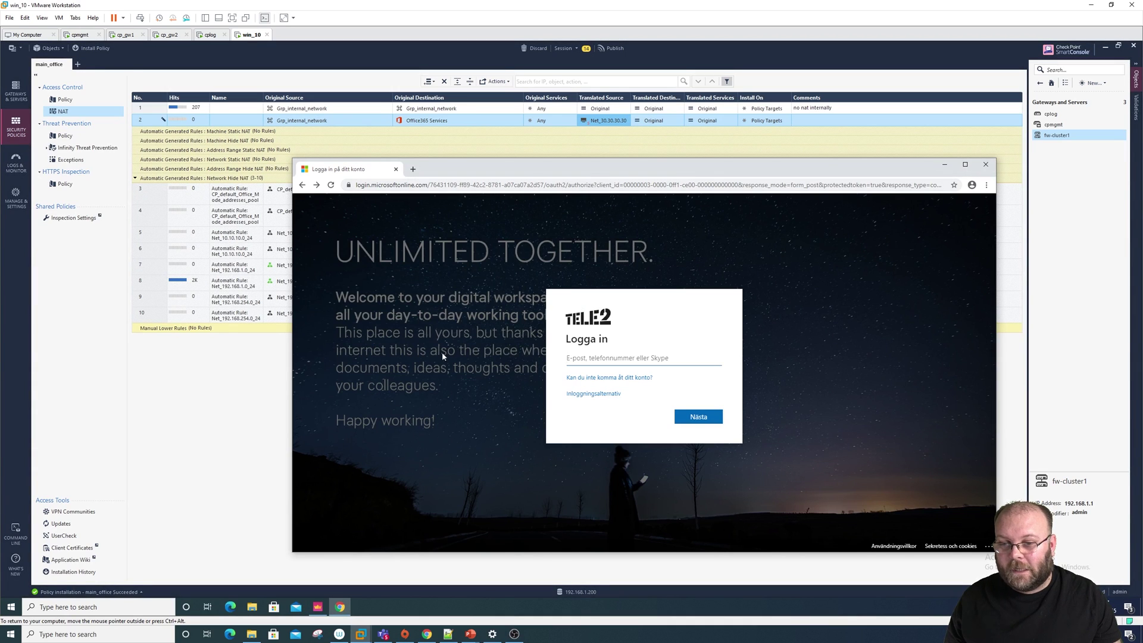
{"action": "left_click", "coordinate": [331, 185]}
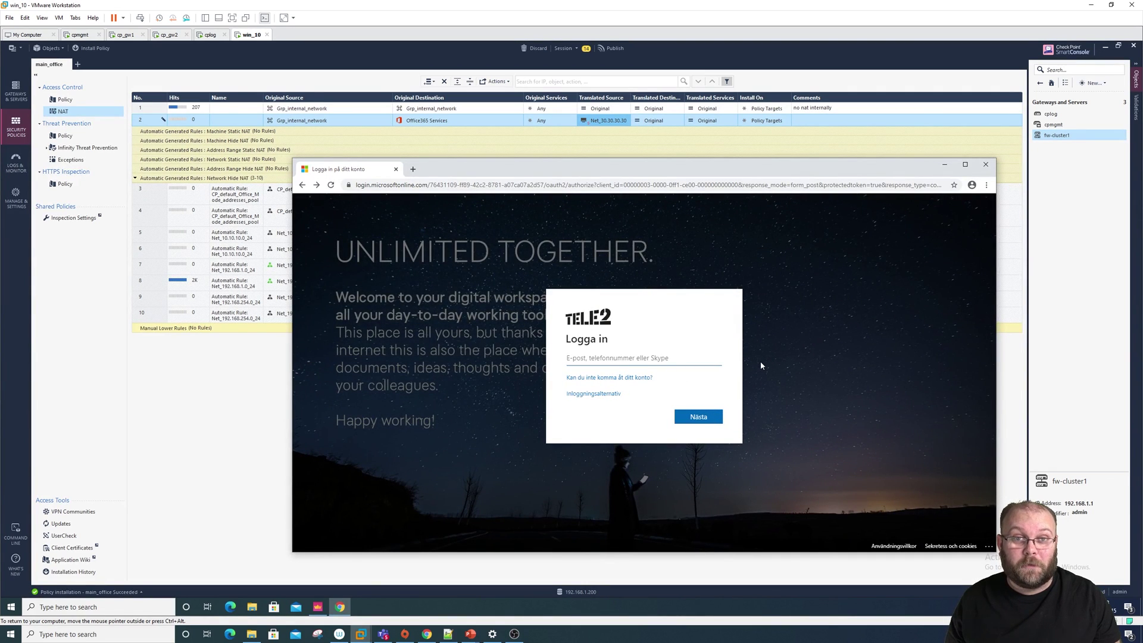
{"action": "left_click", "coordinate": [250, 404]}
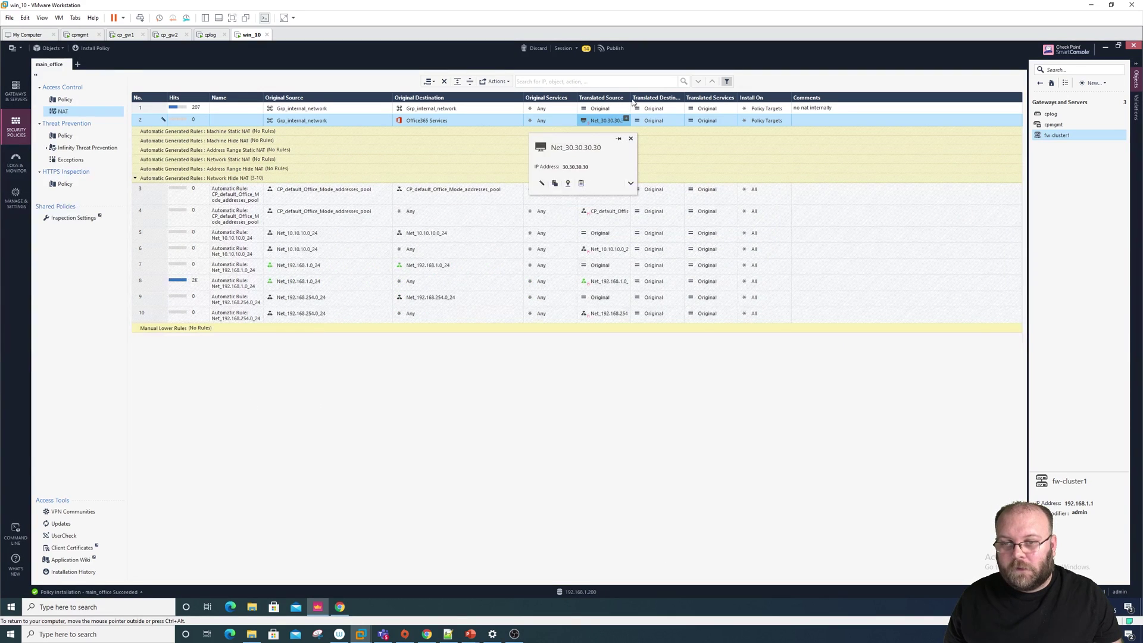
Step: Review rule 2's translated source Net_30.30.30.30 and its NAT method, leaving hide unchanged
{"action": "left_click_drag", "start_coordinate": [630, 97], "coordinate": [669, 96]}
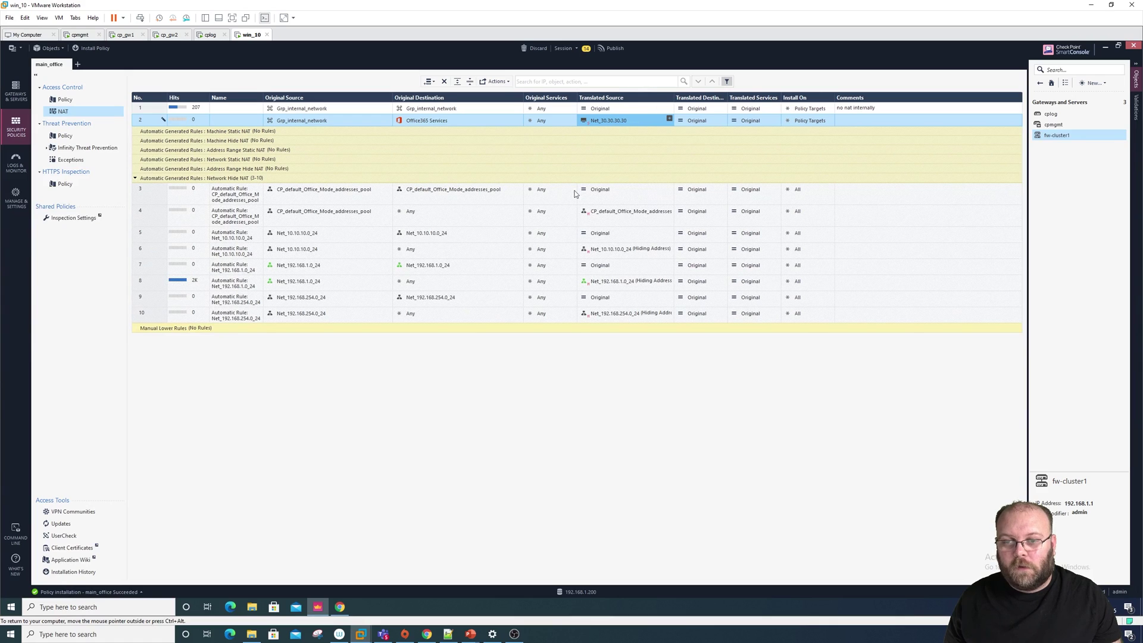
{"action": "left_click", "coordinate": [300, 121]}
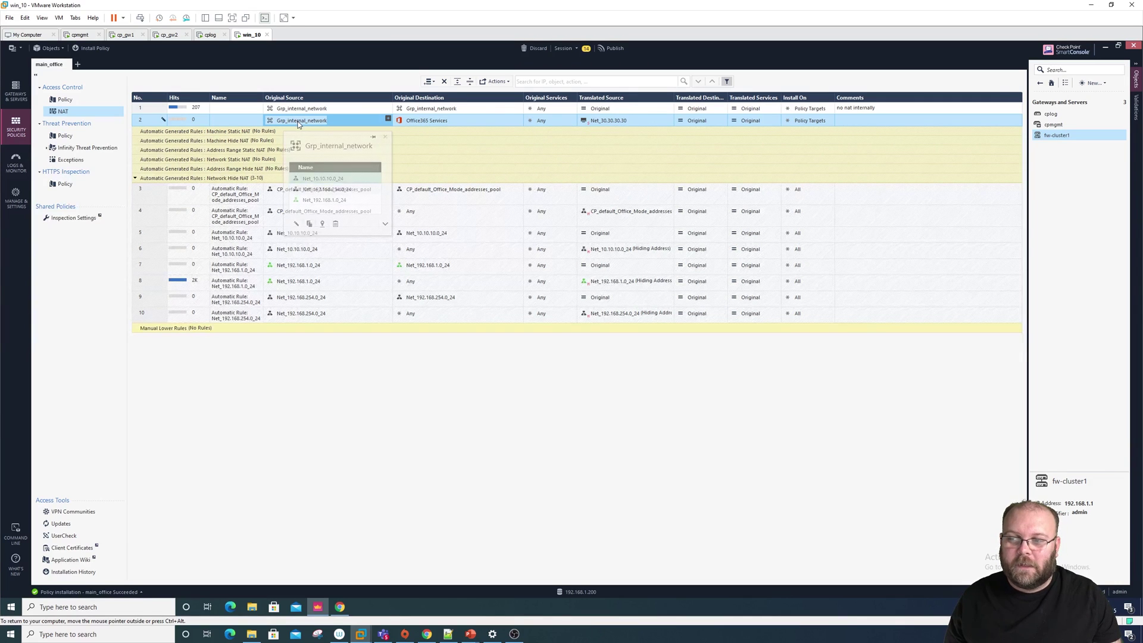
{"action": "left_click", "coordinate": [607, 121]}
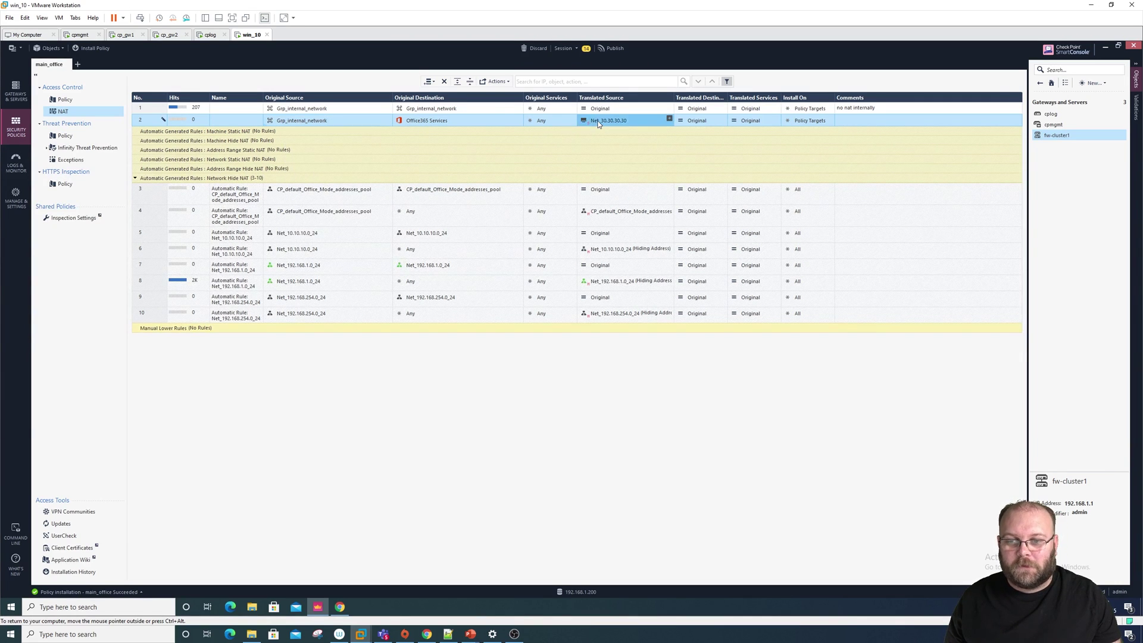
{"action": "right_click", "coordinate": [607, 121]}
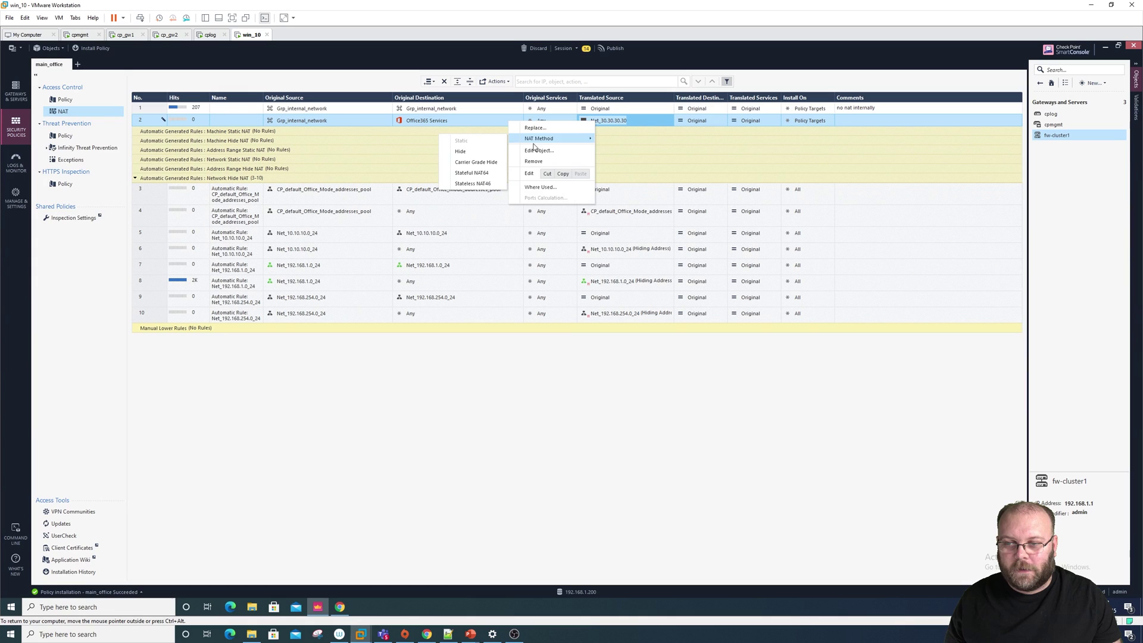
{"action": "key", "text": "Escape"}
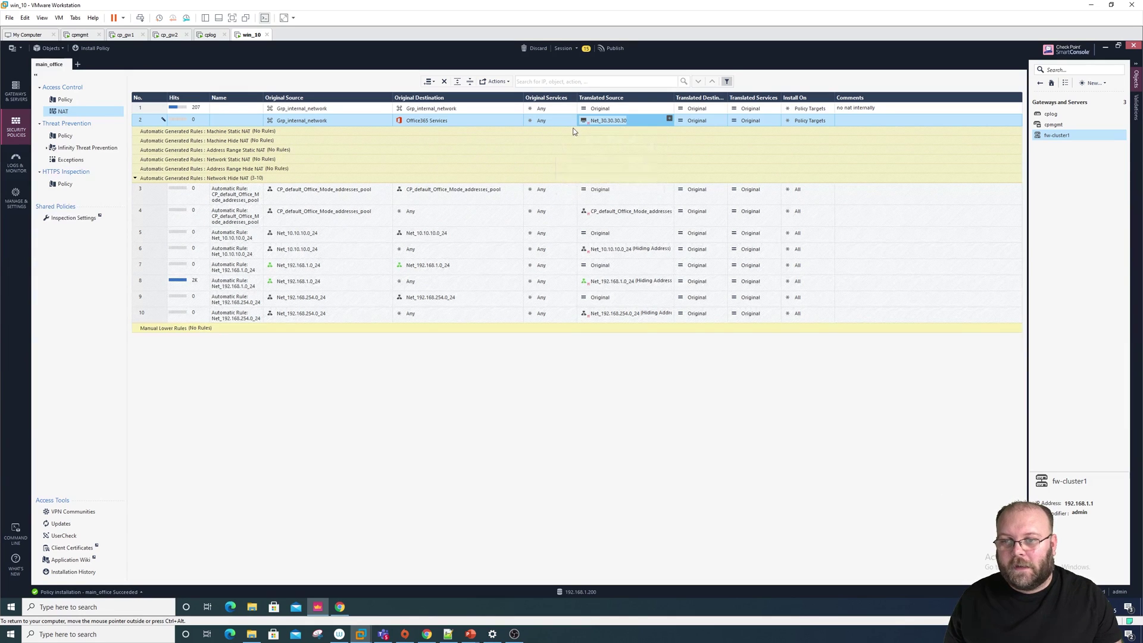
Step: Cancel a first publish attempt, check the rulebase actions, and bring up the publish prompt again
{"action": "left_click", "coordinate": [616, 49]}
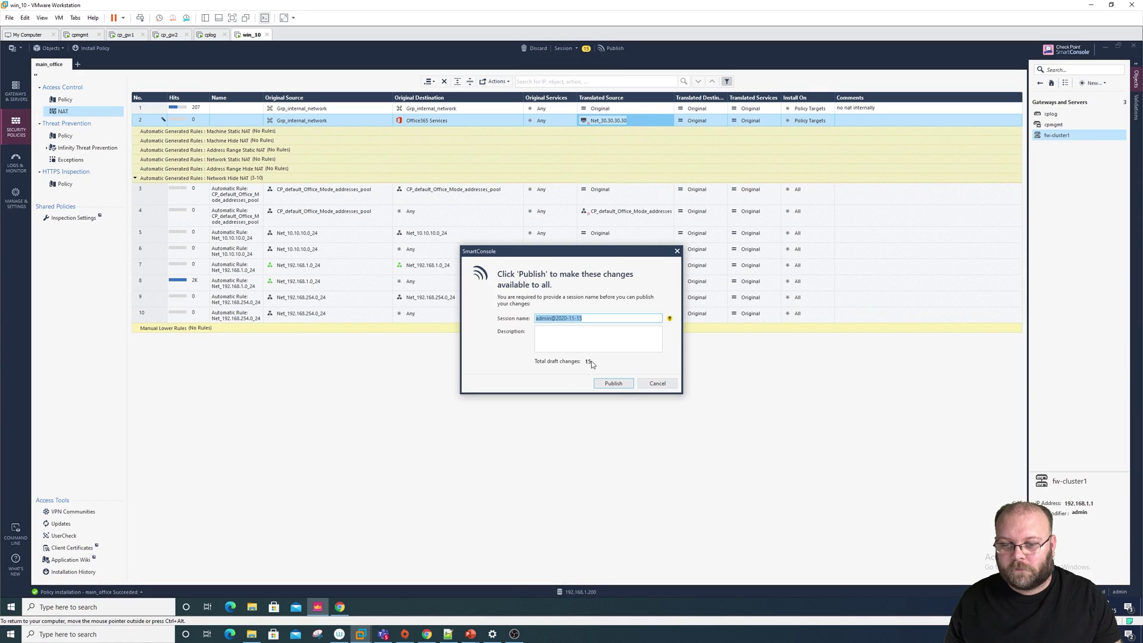
{"action": "left_click", "coordinate": [657, 383]}
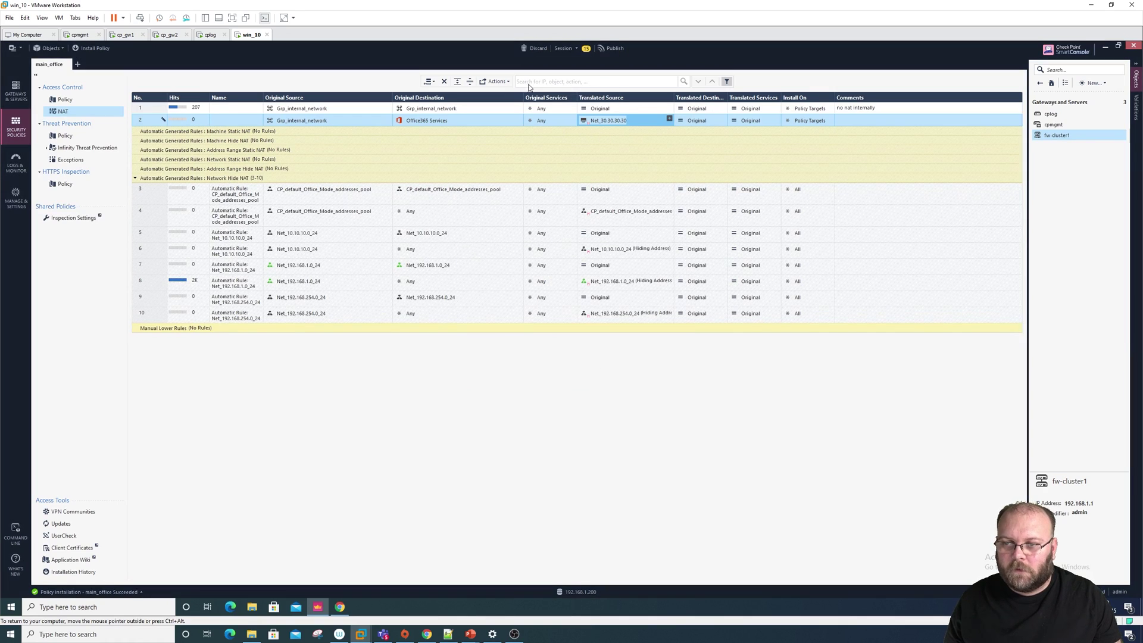
{"action": "left_click", "coordinate": [510, 83]}
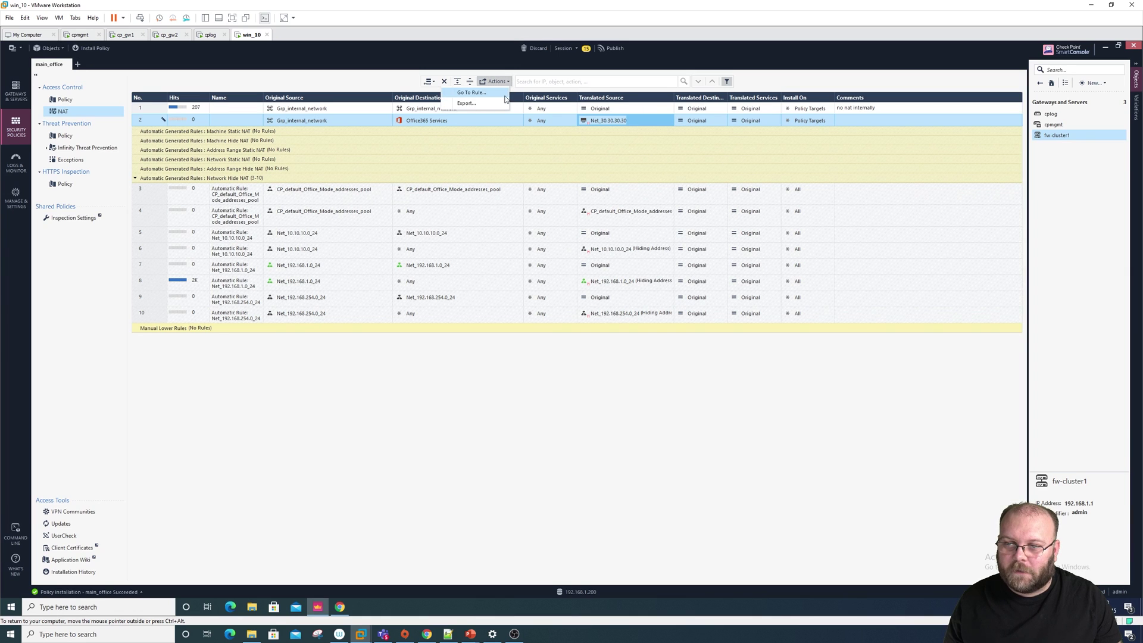
{"action": "left_click", "coordinate": [557, 97]}
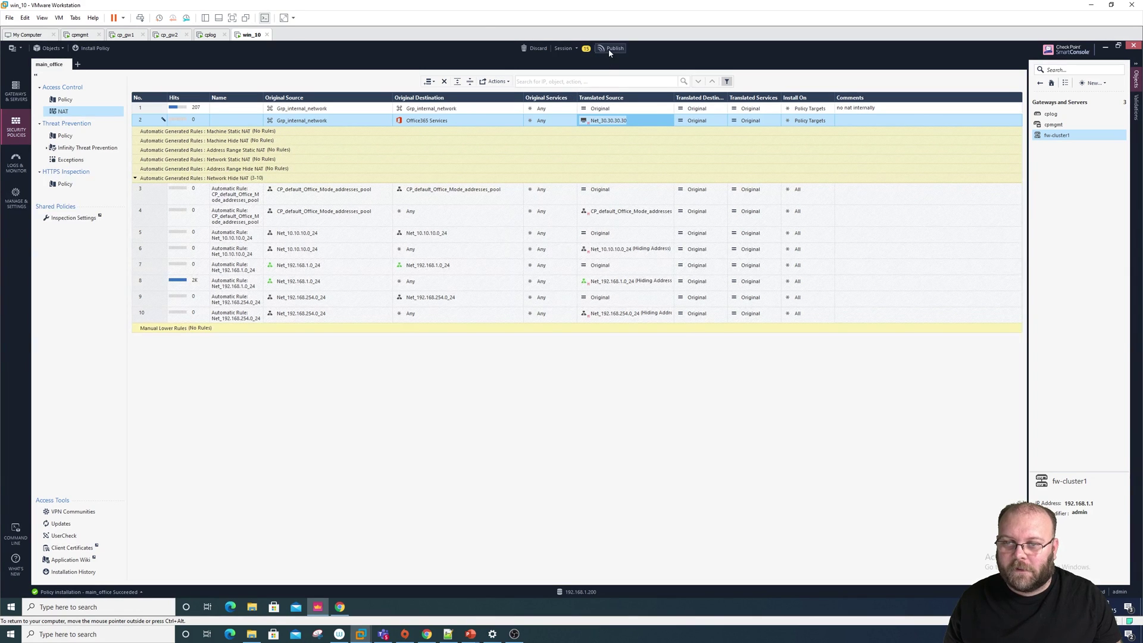
{"action": "left_click", "coordinate": [608, 48]}
Step: Publish the session changes and install the main_office policy on fw-cluster1
{"action": "left_click", "coordinate": [615, 382]}
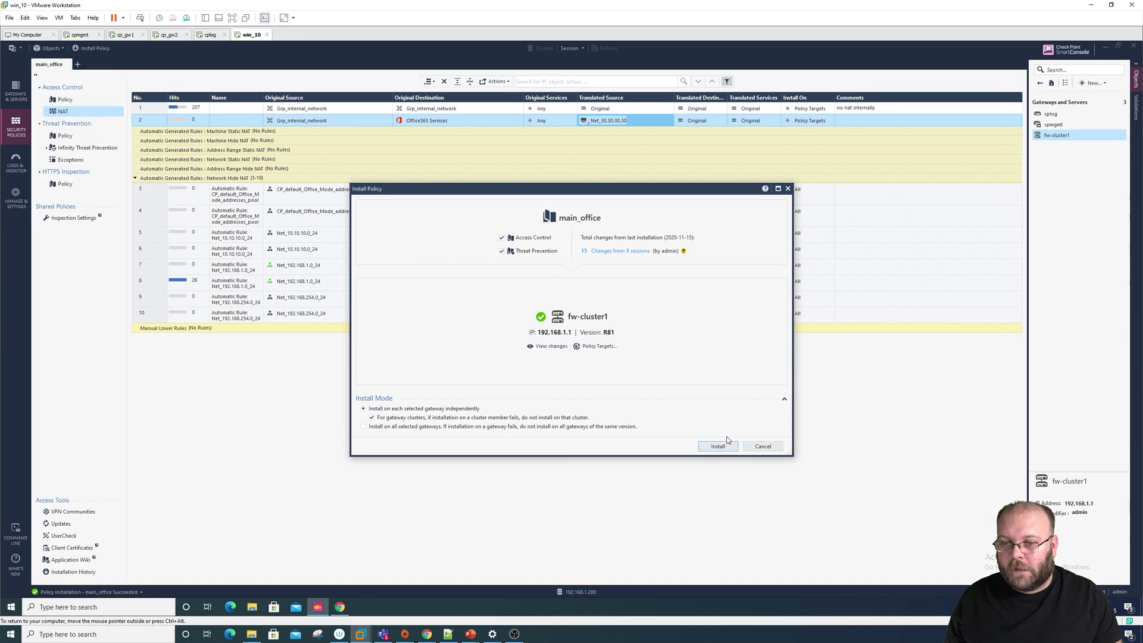
{"action": "left_click", "coordinate": [718, 446]}
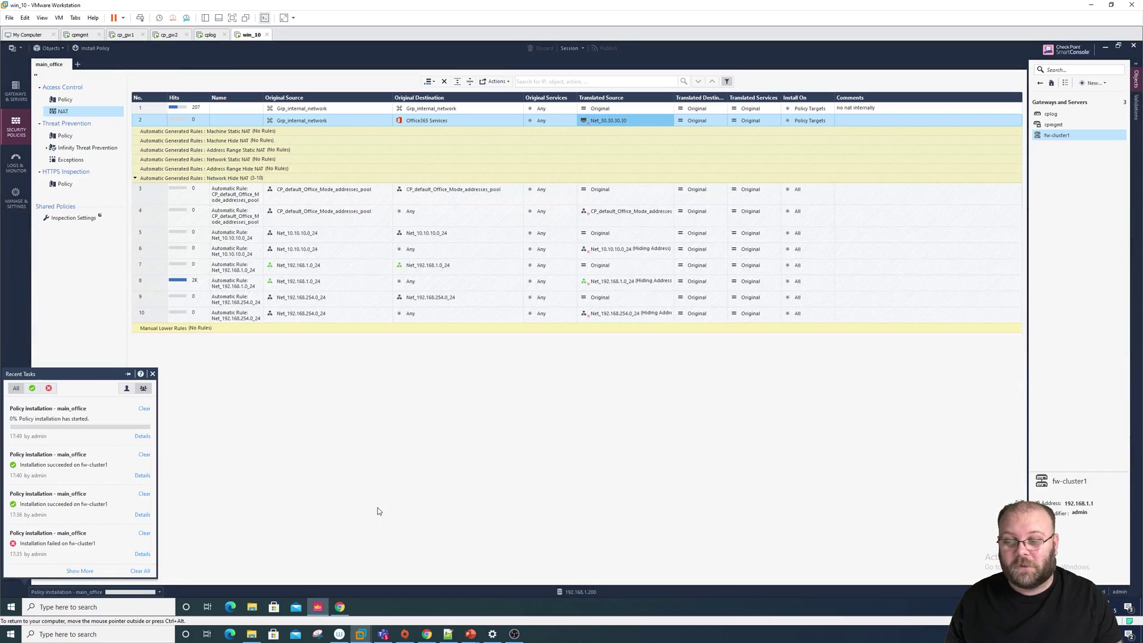
{"action": "left_click", "coordinate": [189, 453]}
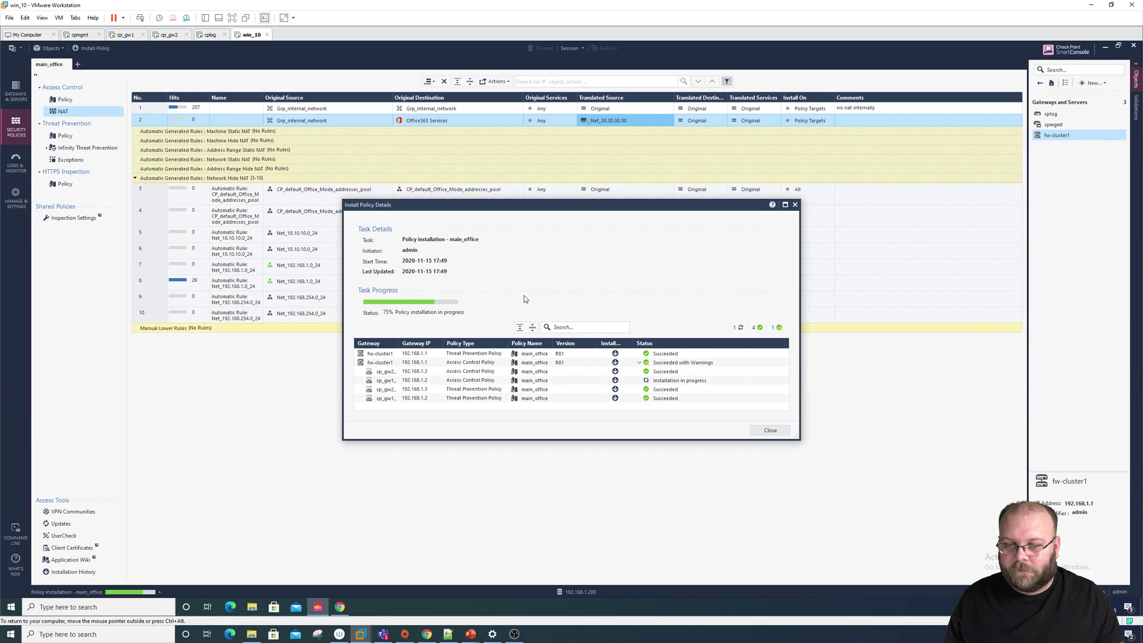
Step: Review the install warning on fw-cluster1, close the details and switch to Chrome
{"action": "left_click", "coordinate": [638, 362]}
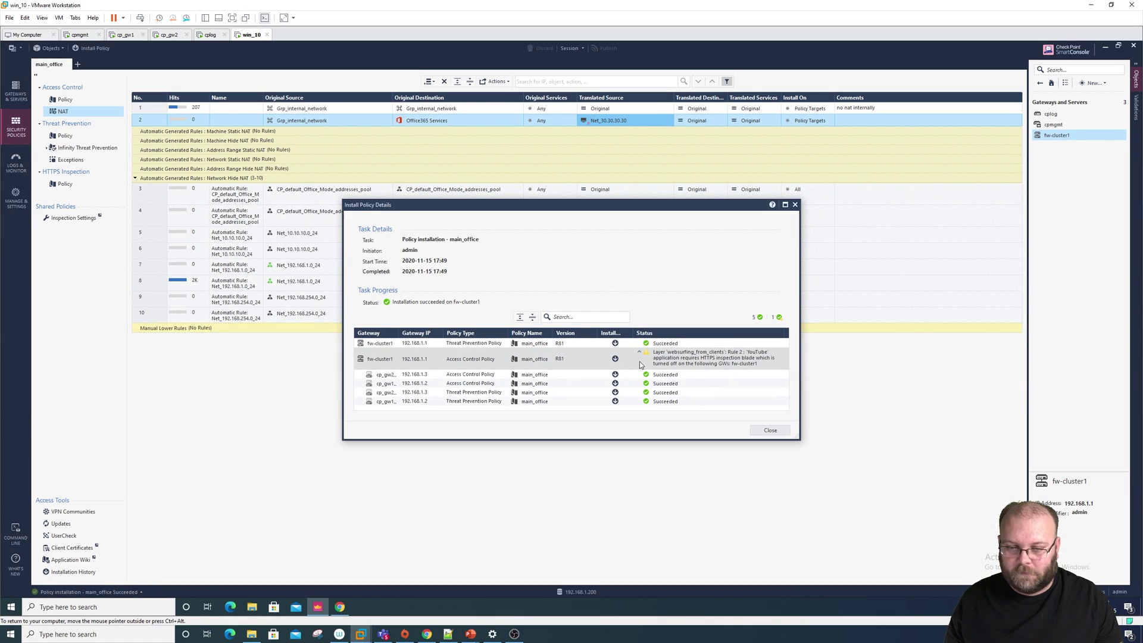
{"action": "left_click", "coordinate": [770, 429]}
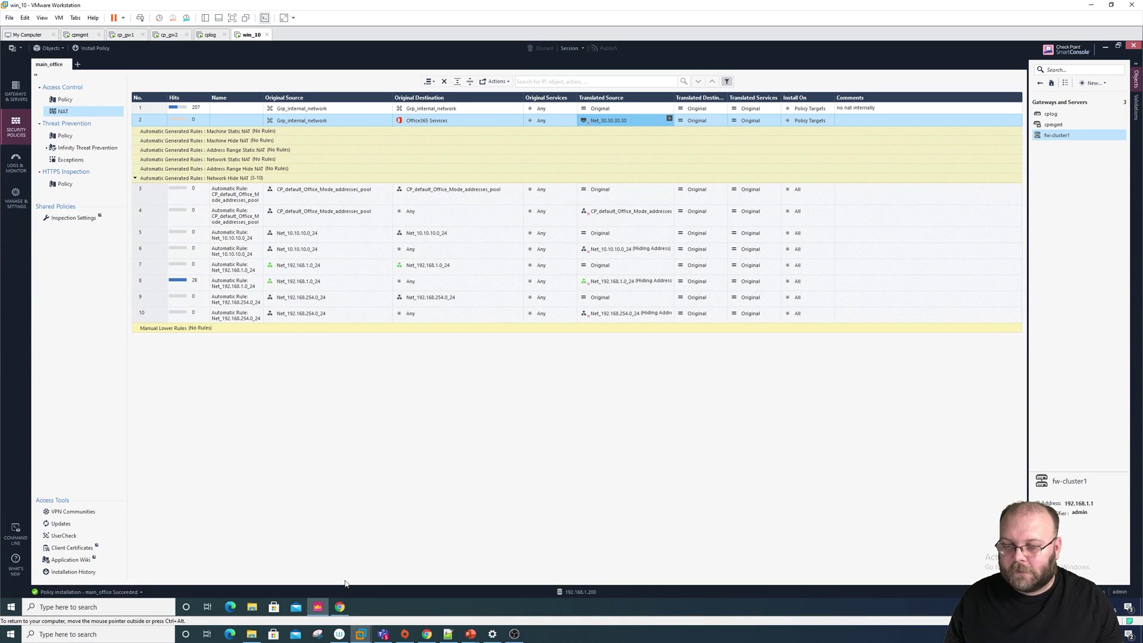
{"action": "left_click", "coordinate": [341, 607]}
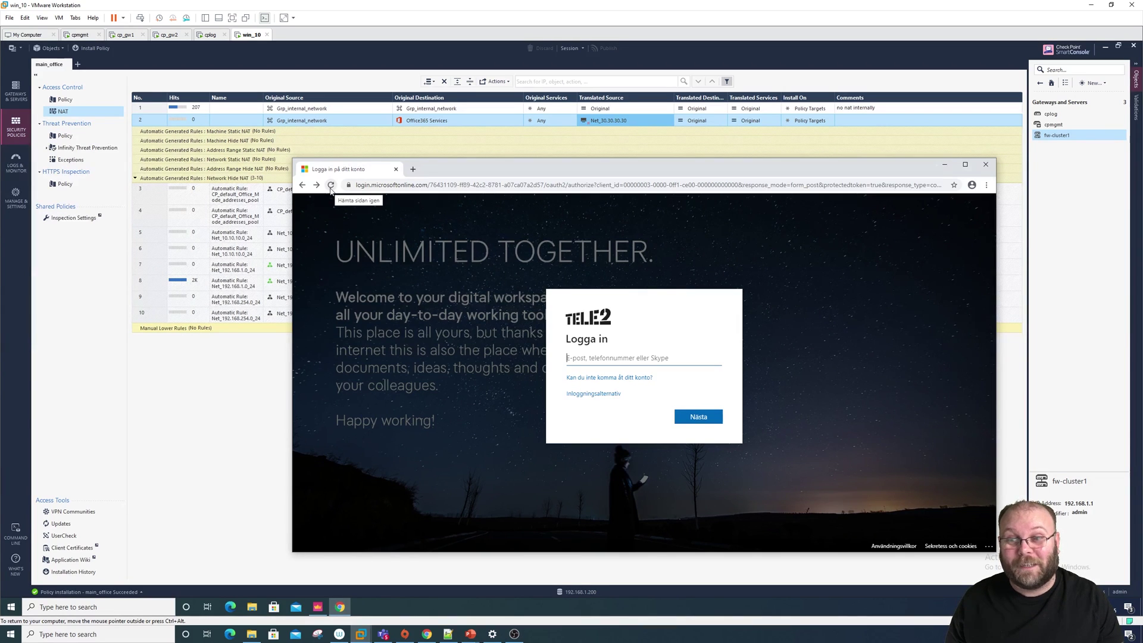
Step: Reload the Microsoft login page and load the same URL in a second tab
{"action": "left_click", "coordinate": [331, 185]}
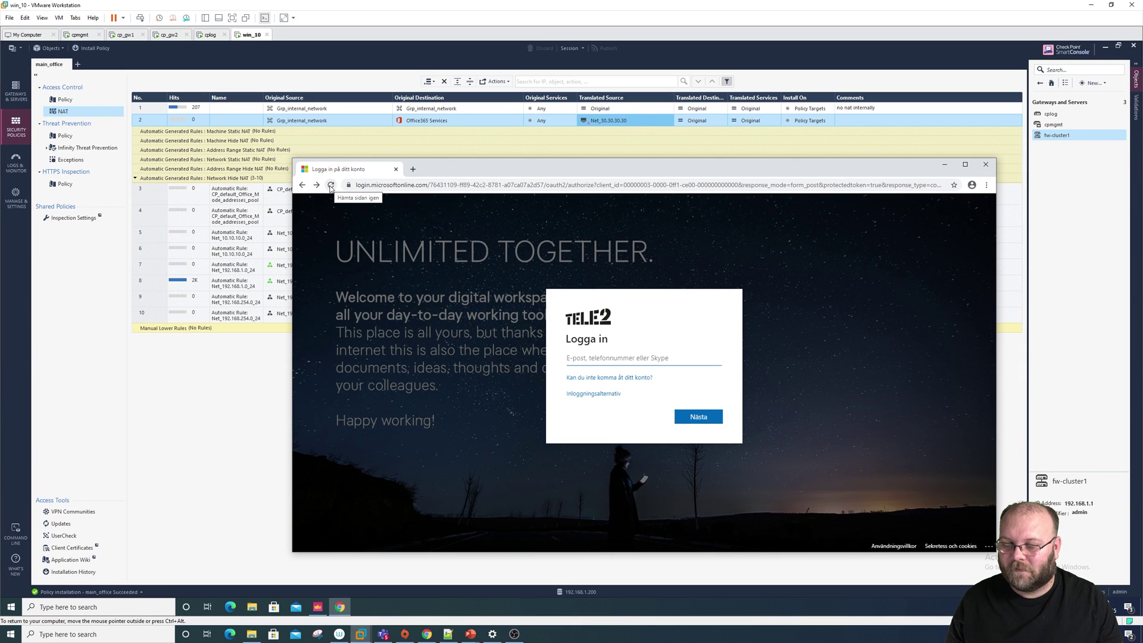
{"action": "left_click", "coordinate": [384, 185]}
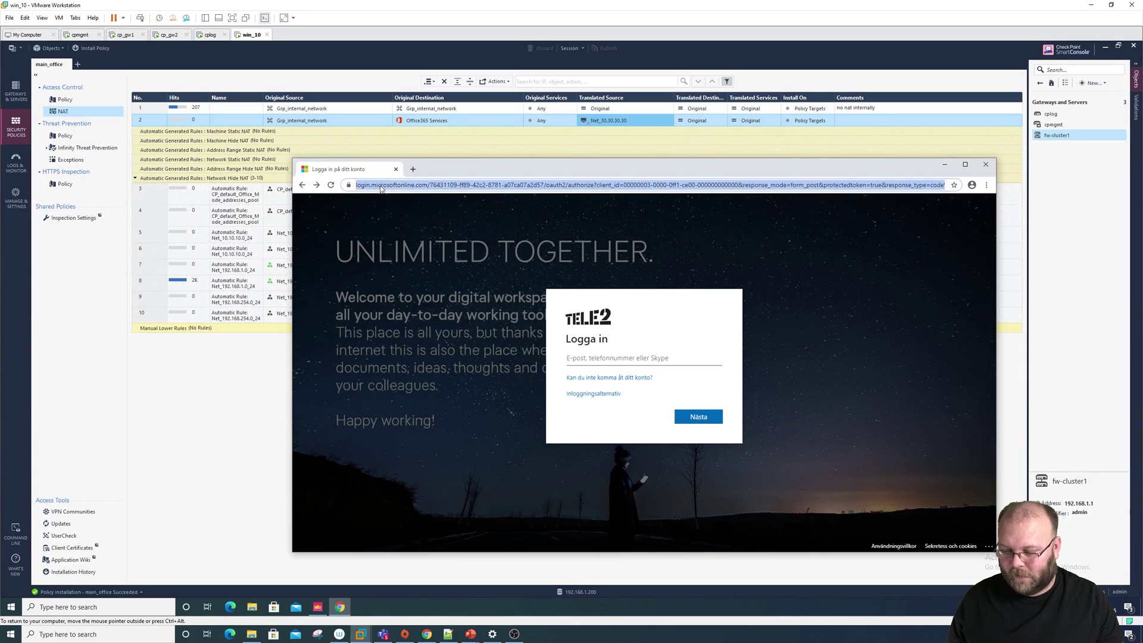
{"action": "left_click", "coordinate": [411, 169]}
{"action": "key", "text": "ctrl+v"}
{"action": "key", "text": "Return"}
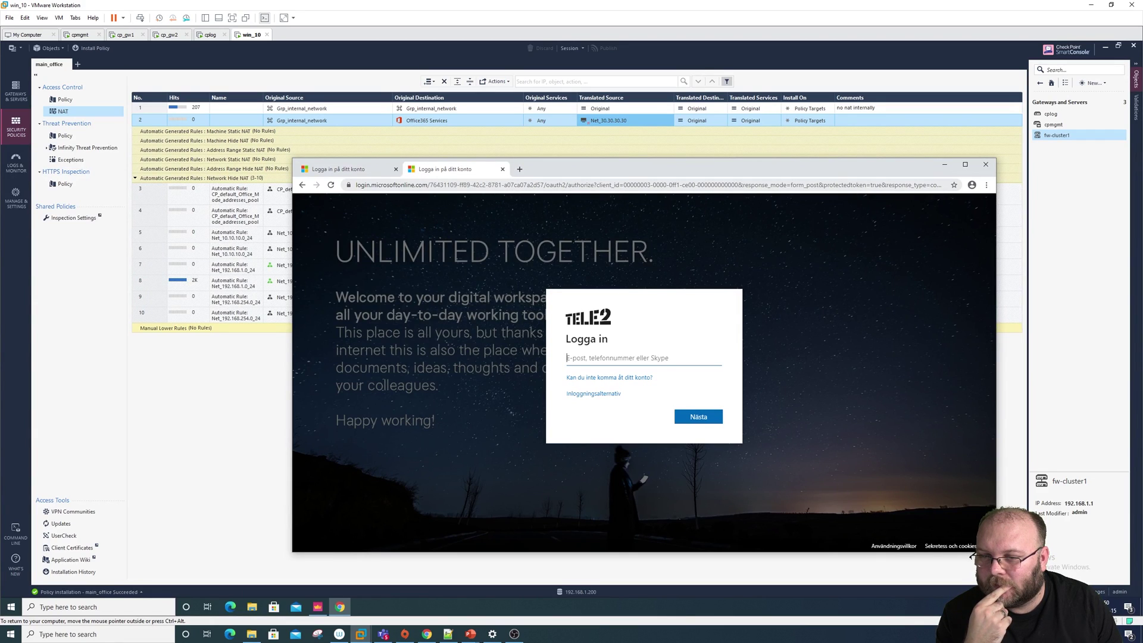
Step: Try tele2.sharepoint.com in a new tab, then search Google for tele2 sharepoint and open Spotlight Help
{"action": "left_click", "coordinate": [519, 169]}
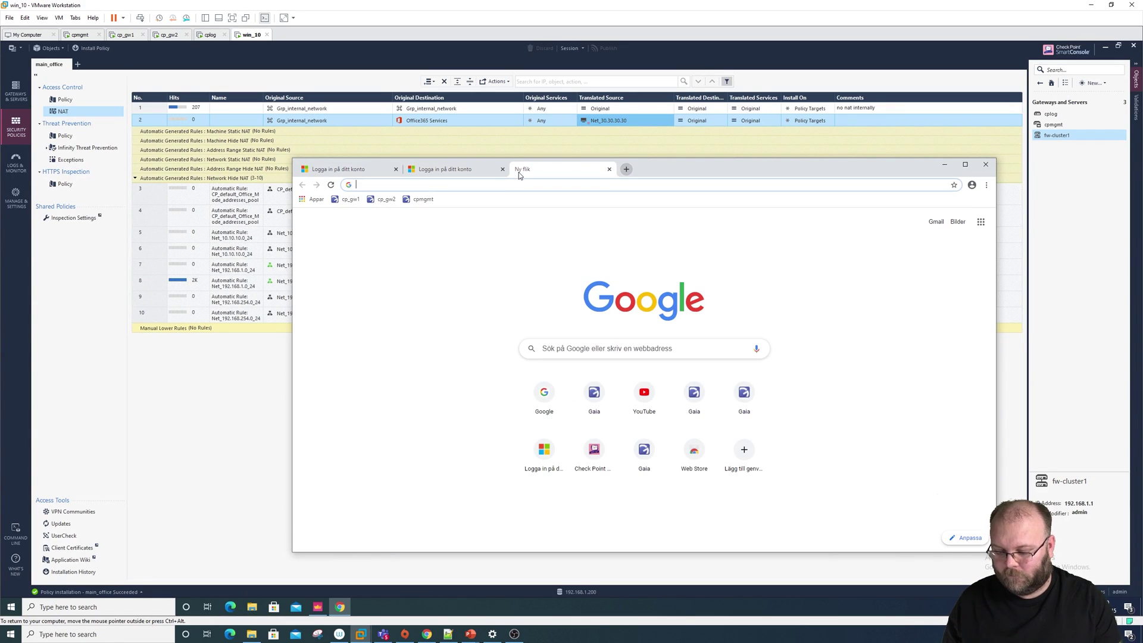
{"action": "type", "text": "tele2"}
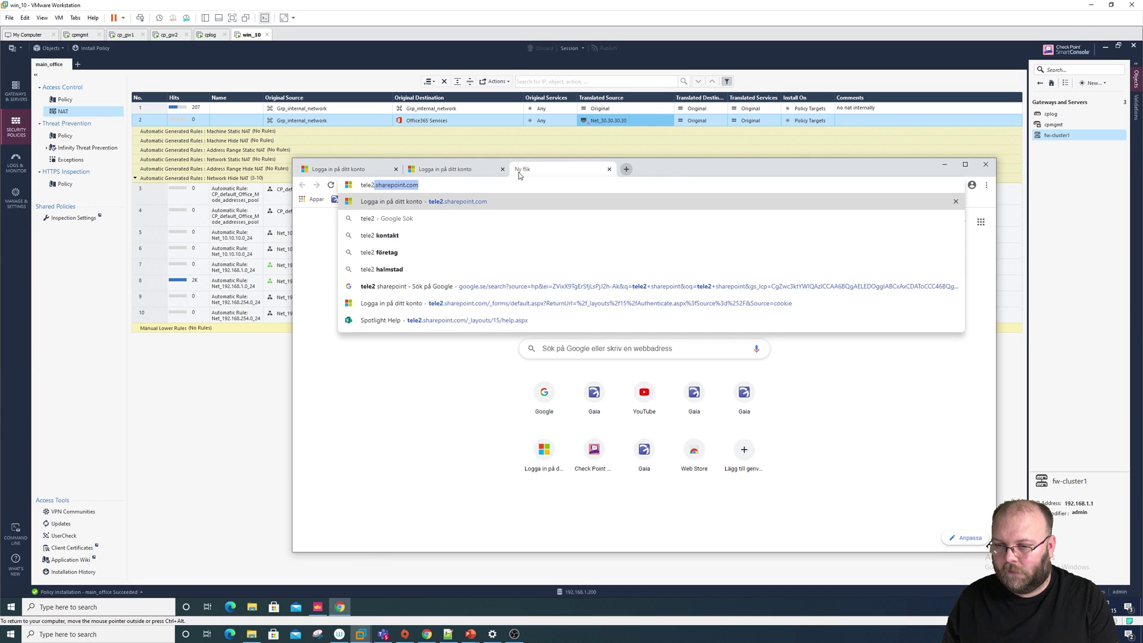
{"action": "key", "text": "Return"}
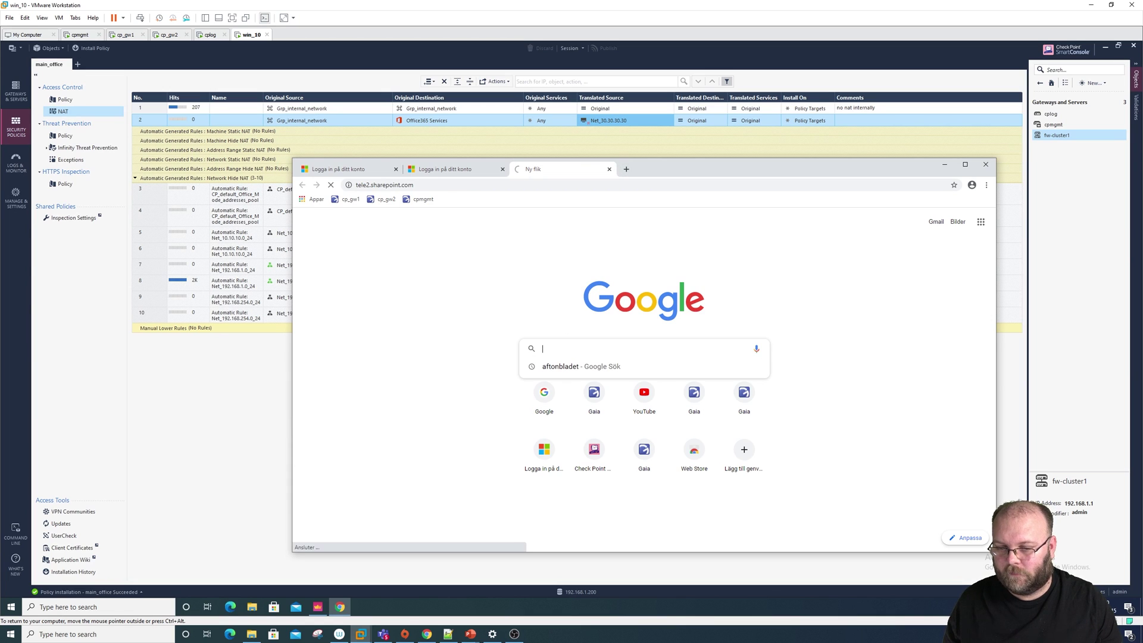
{"action": "type", "text": "tele2 share"}
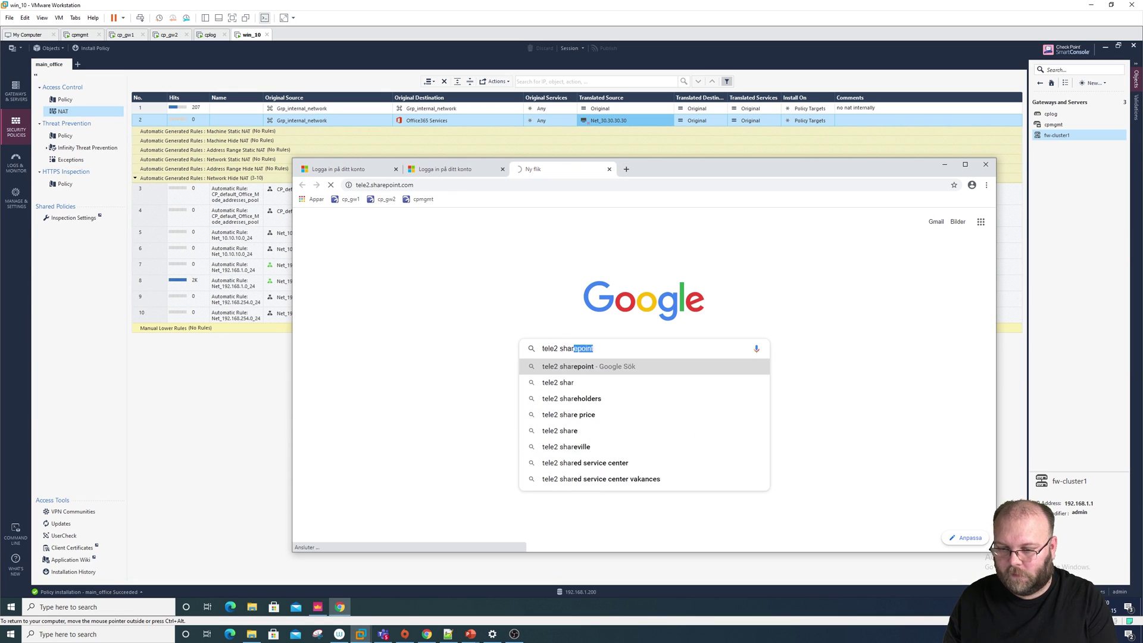
{"action": "key", "text": "Return"}
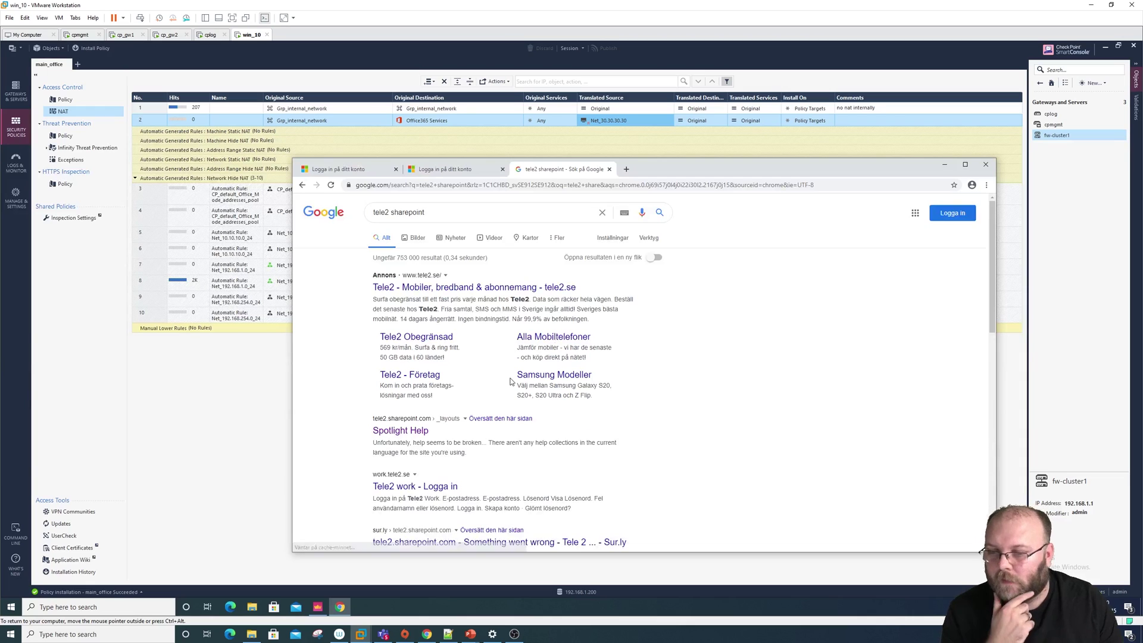
{"action": "scroll", "coordinate": [545, 404], "scroll_direction": "down", "scroll_amount": 2}
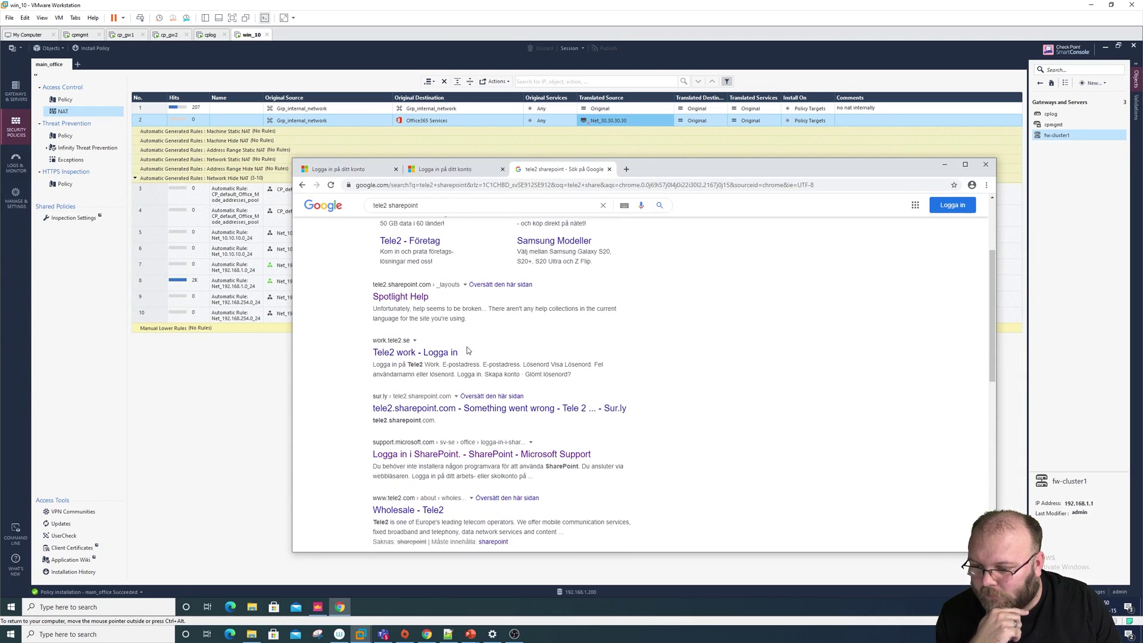
{"action": "left_click", "coordinate": [401, 296]}
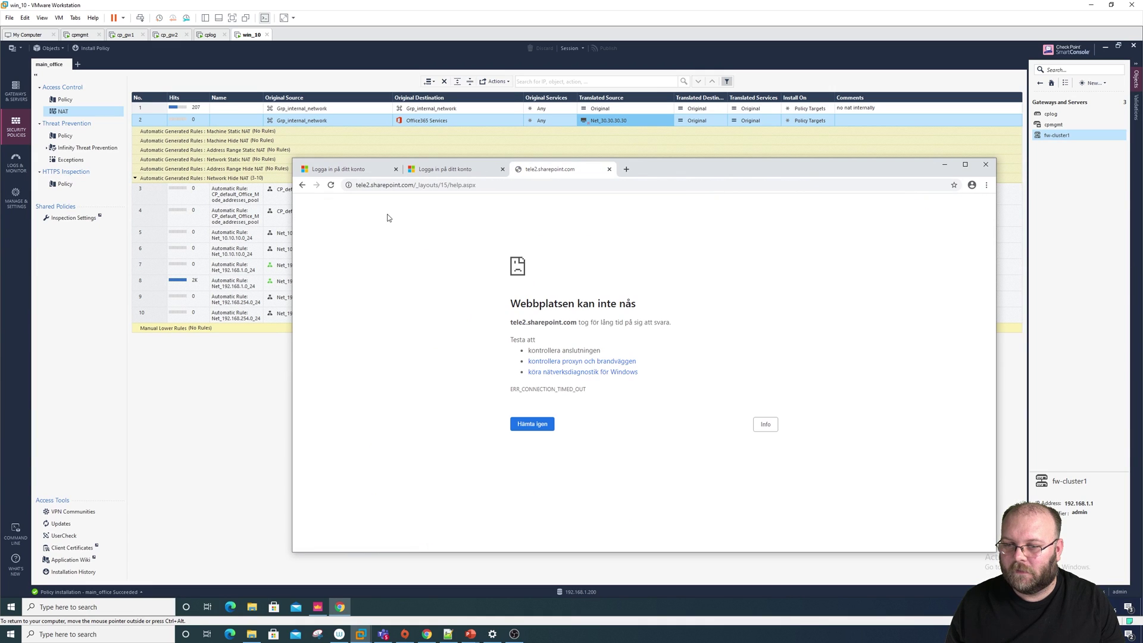
Step: Trim the address to the tele2.sharepoint.com root, which times out, and return to the first login tab
{"action": "left_click_drag", "start_coordinate": [475, 184], "coordinate": [414, 184]}
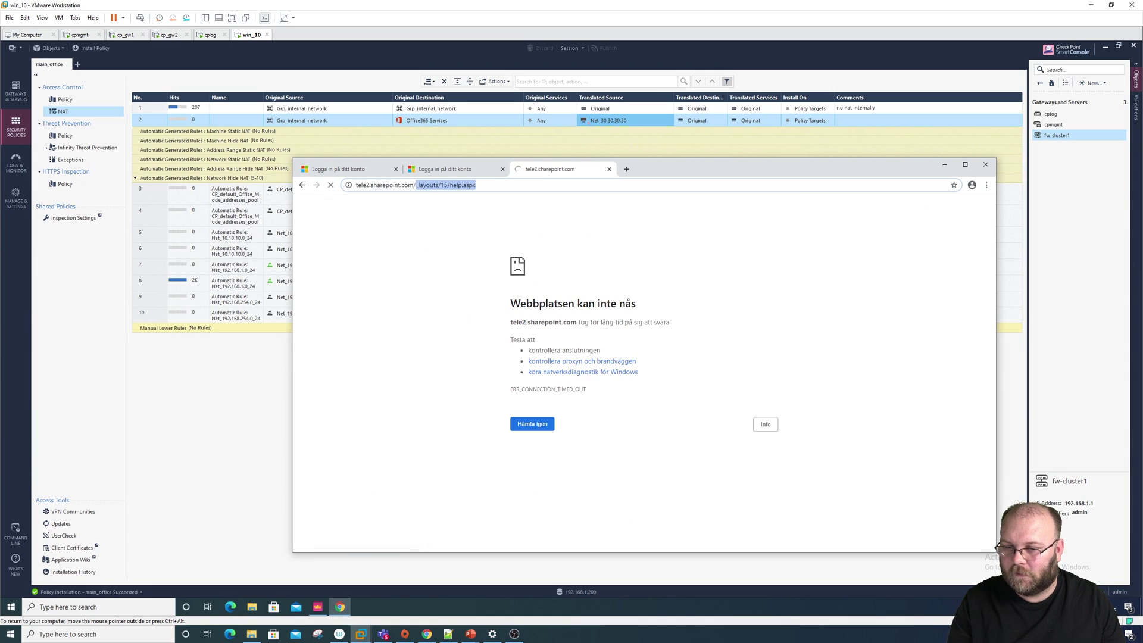
{"action": "key", "text": "BackSpace"}
{"action": "key", "text": "Return"}
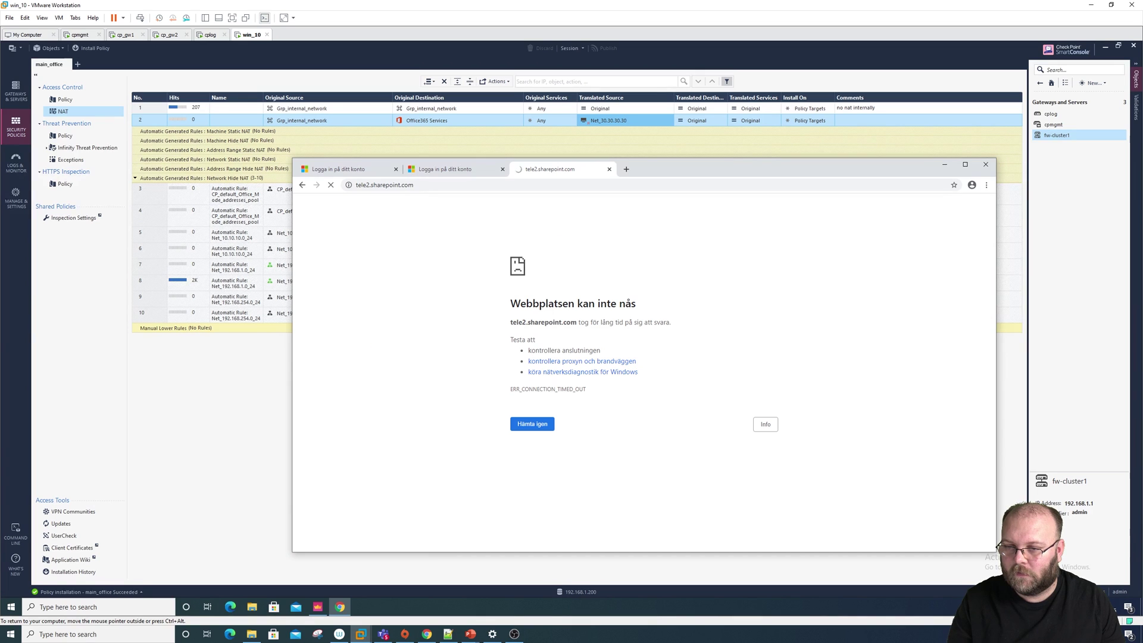
{"action": "left_click", "coordinate": [358, 169]}
{"action": "left_click", "coordinate": [331, 185]}
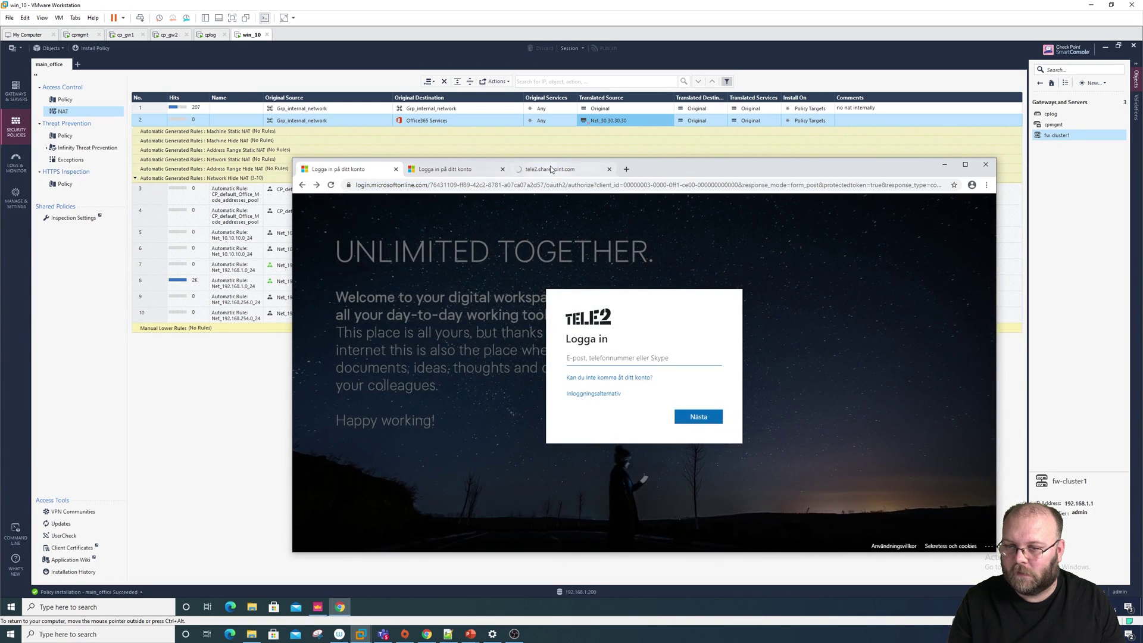
Step: Trim the second tab's address down to login.microsoftonline.com/ and load it
{"action": "left_click", "coordinate": [550, 169]}
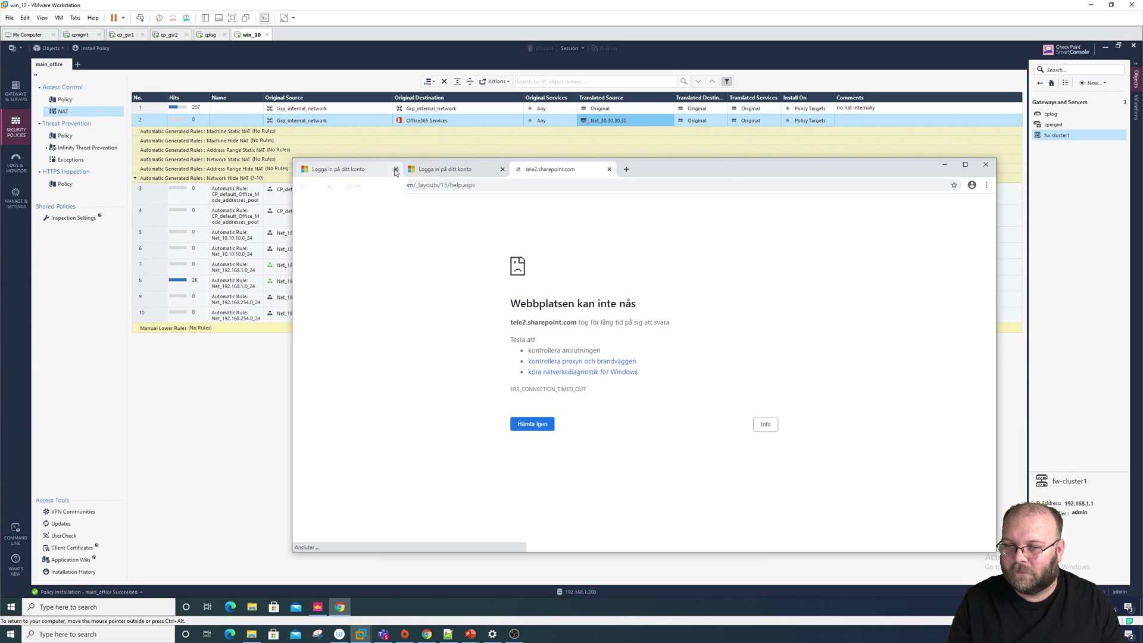
{"action": "left_click", "coordinate": [447, 169]}
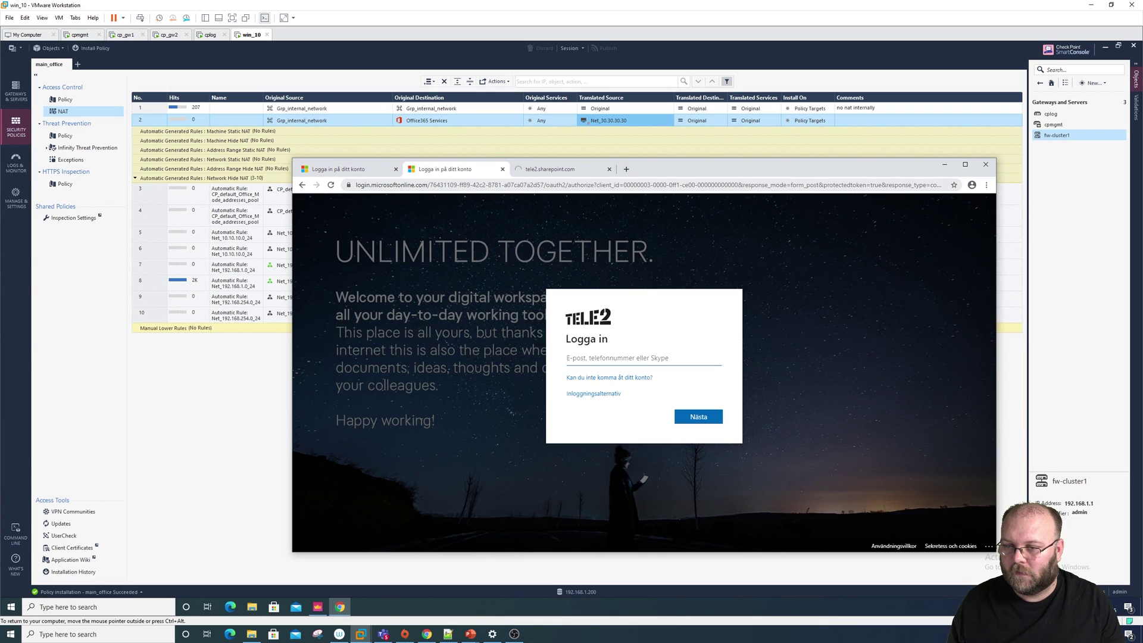
{"action": "left_click_drag", "start_coordinate": [357, 186], "coordinate": [943, 185]}
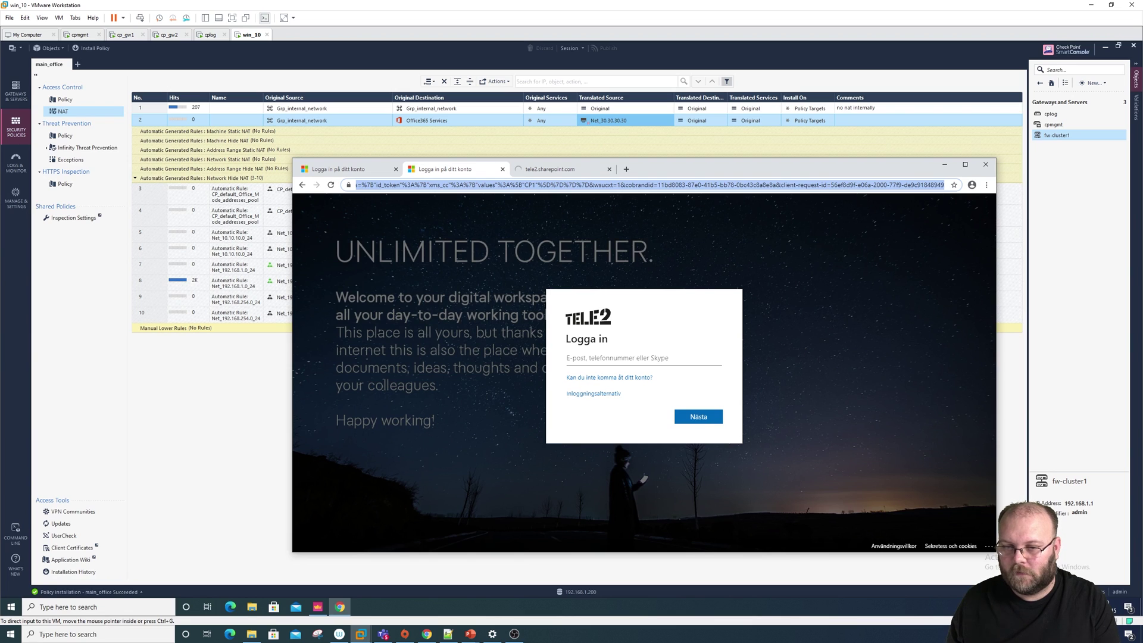
{"action": "left_click", "coordinate": [878, 185]}
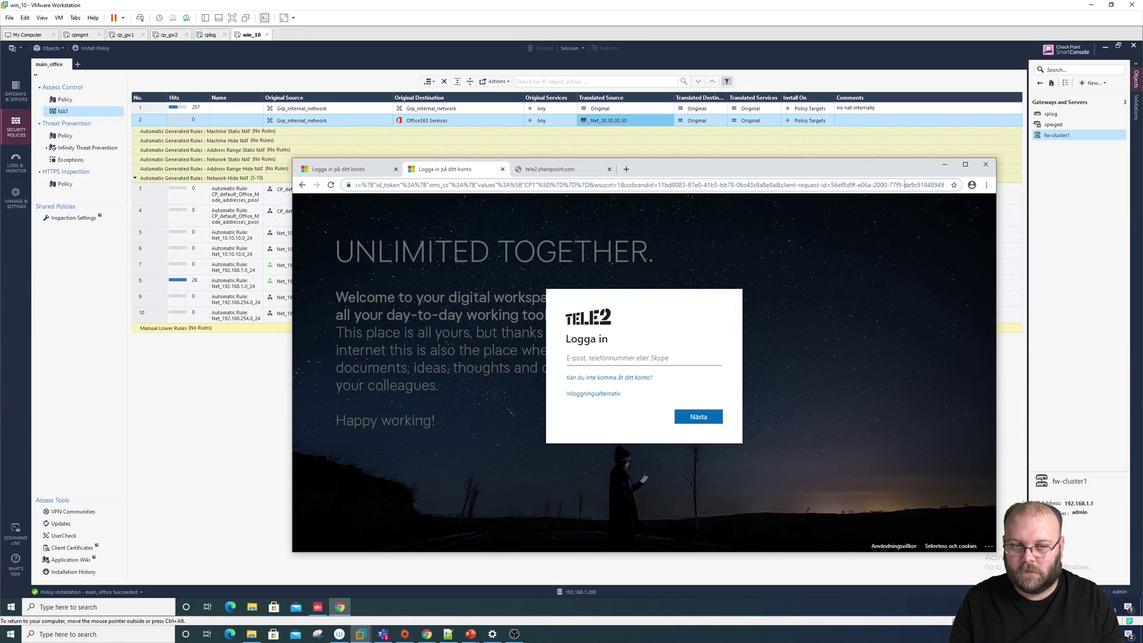
{"action": "left_click_drag", "start_coordinate": [905, 185], "coordinate": [719, 185]}
{"action": "key", "text": "BackSpace"}
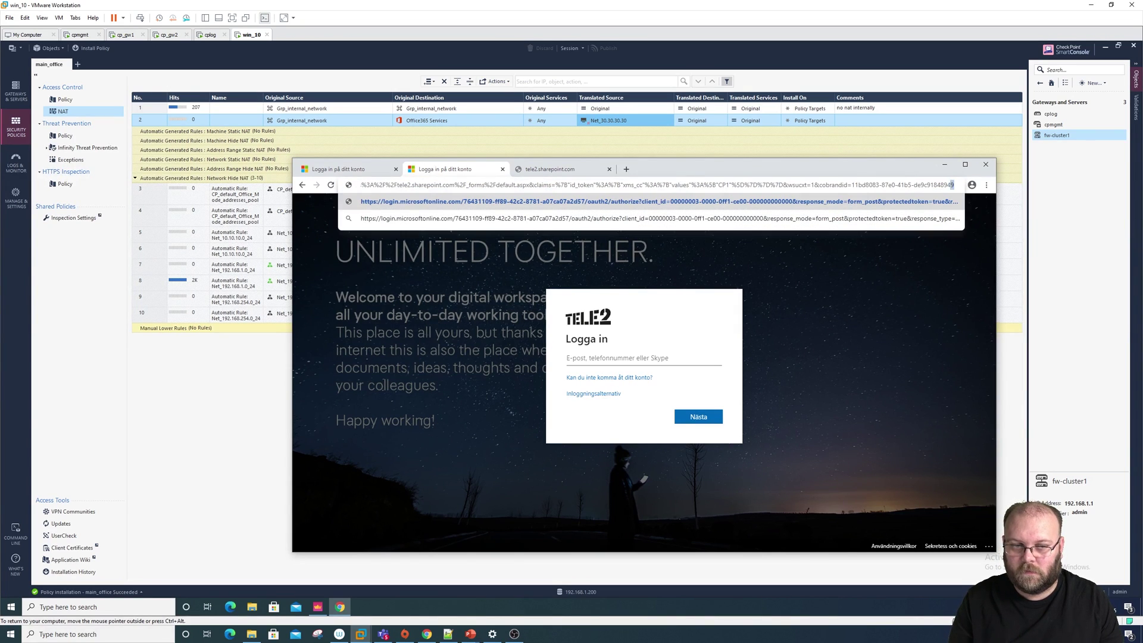
{"action": "left_click_drag", "start_coordinate": [954, 186], "coordinate": [456, 184]}
{"action": "key", "text": "BackSpace"}
{"action": "key", "text": "Return"}
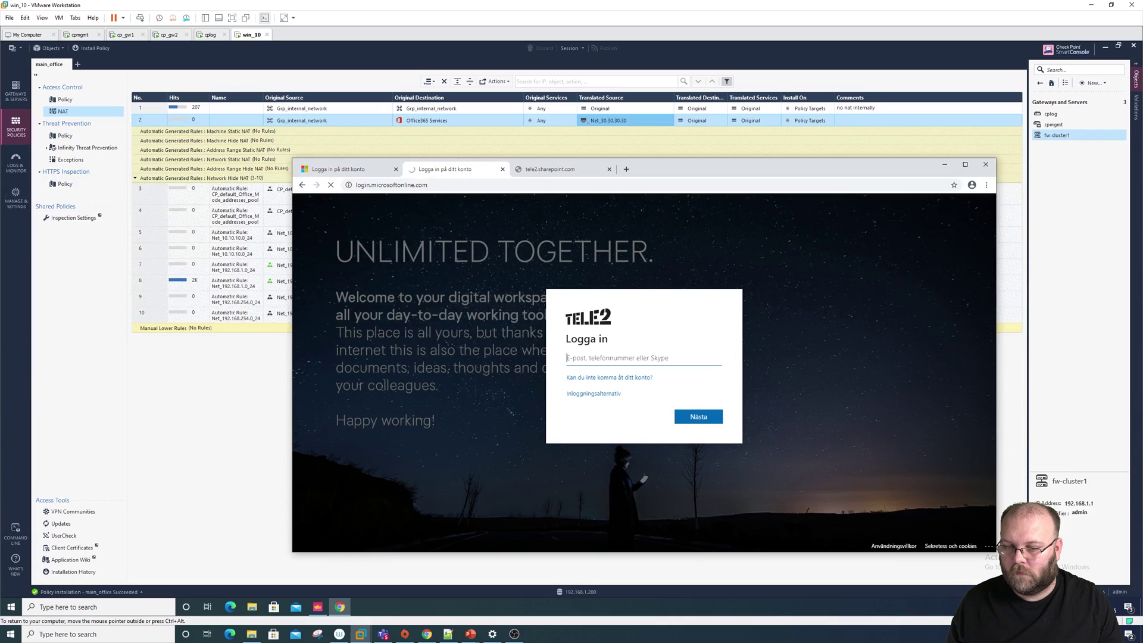
Step: Reload the Tele2 sign-in page in the first tab
{"action": "left_click", "coordinate": [357, 169]}
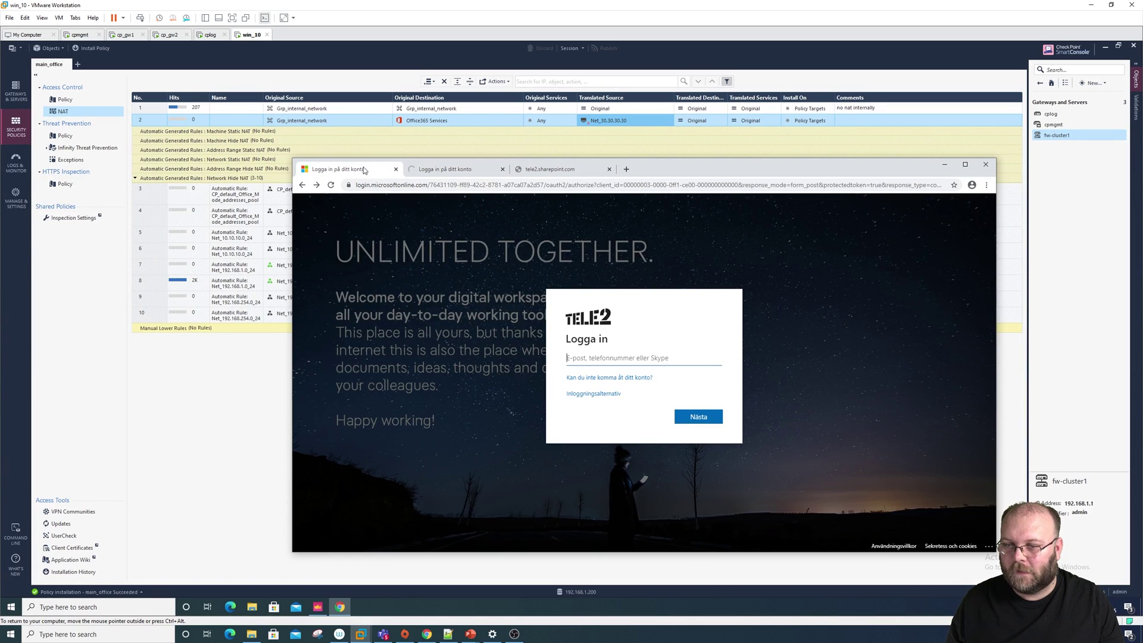
{"action": "left_click", "coordinate": [331, 184]}
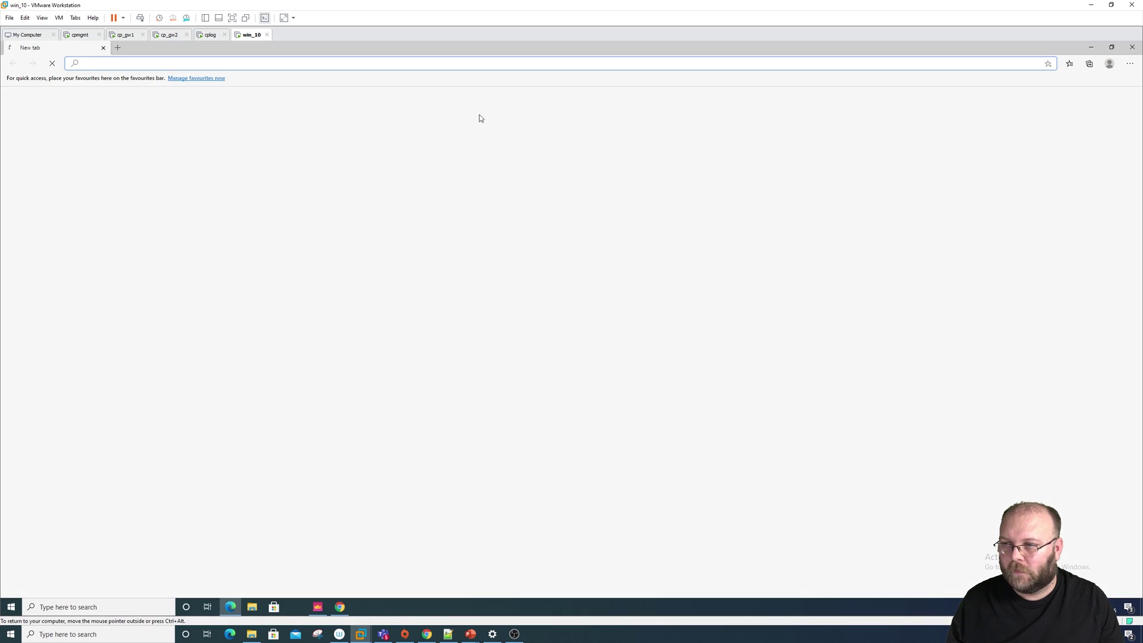
{"action": "left_click", "coordinate": [1111, 46]}
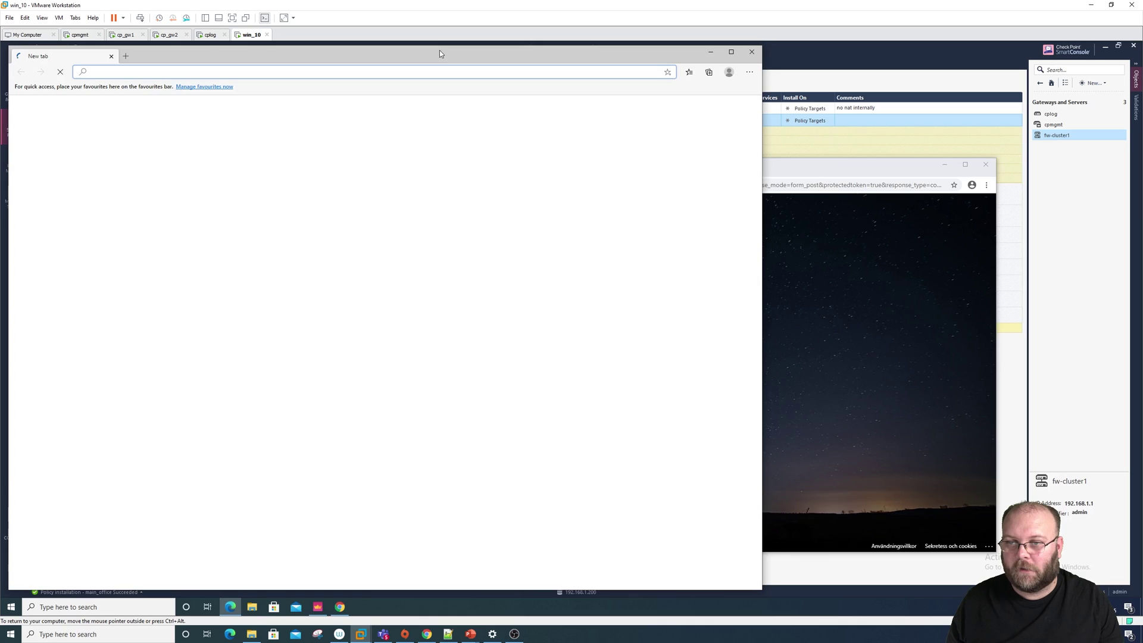
{"action": "left_click_drag", "start_coordinate": [440, 50], "coordinate": [780, 231]}
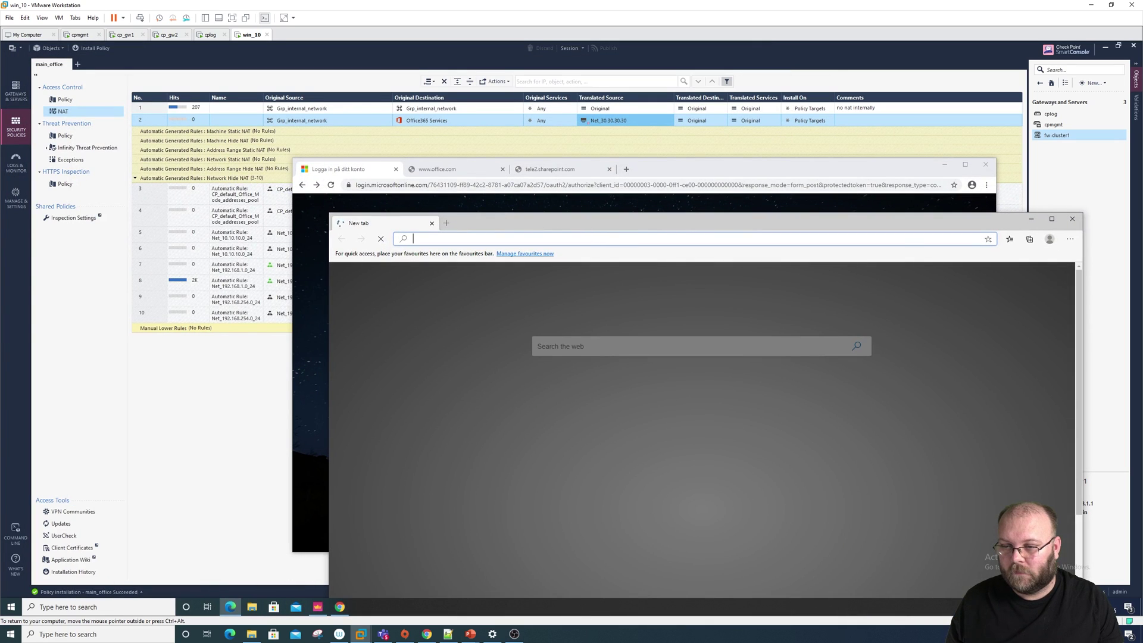
{"action": "left_click", "coordinate": [451, 167]}
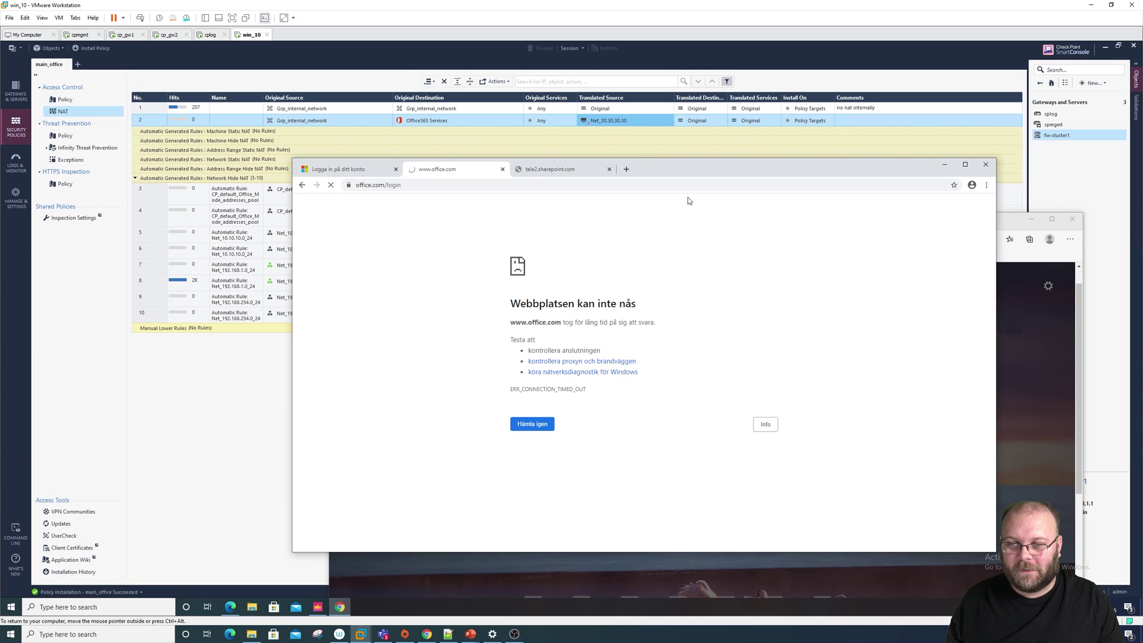
{"action": "left_click", "coordinate": [344, 169]}
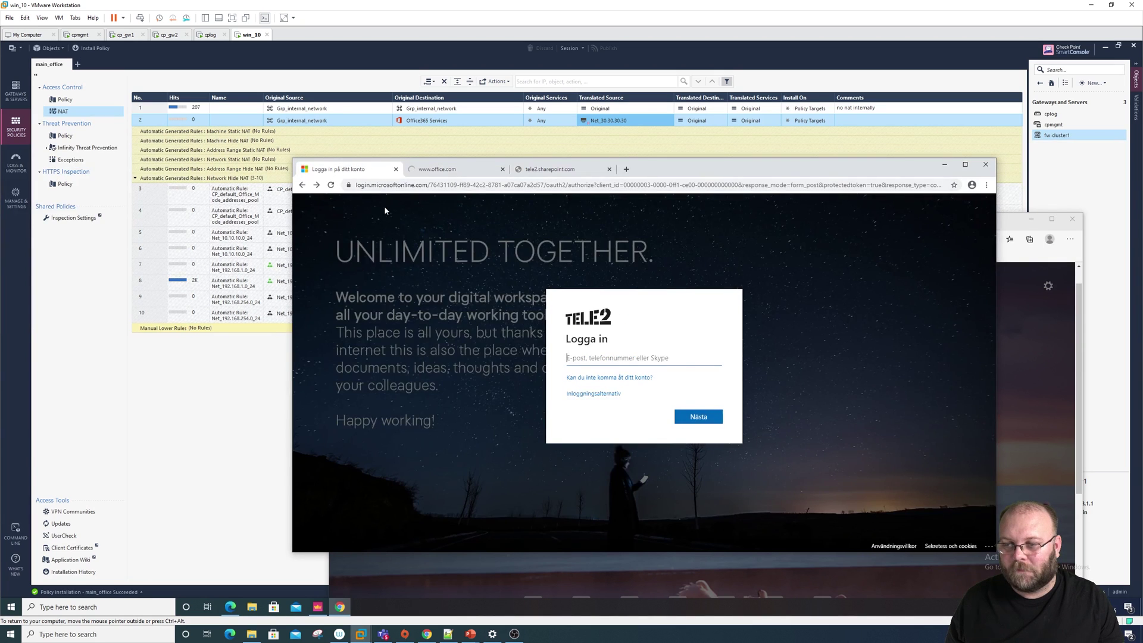
{"action": "left_click", "coordinate": [435, 169]}
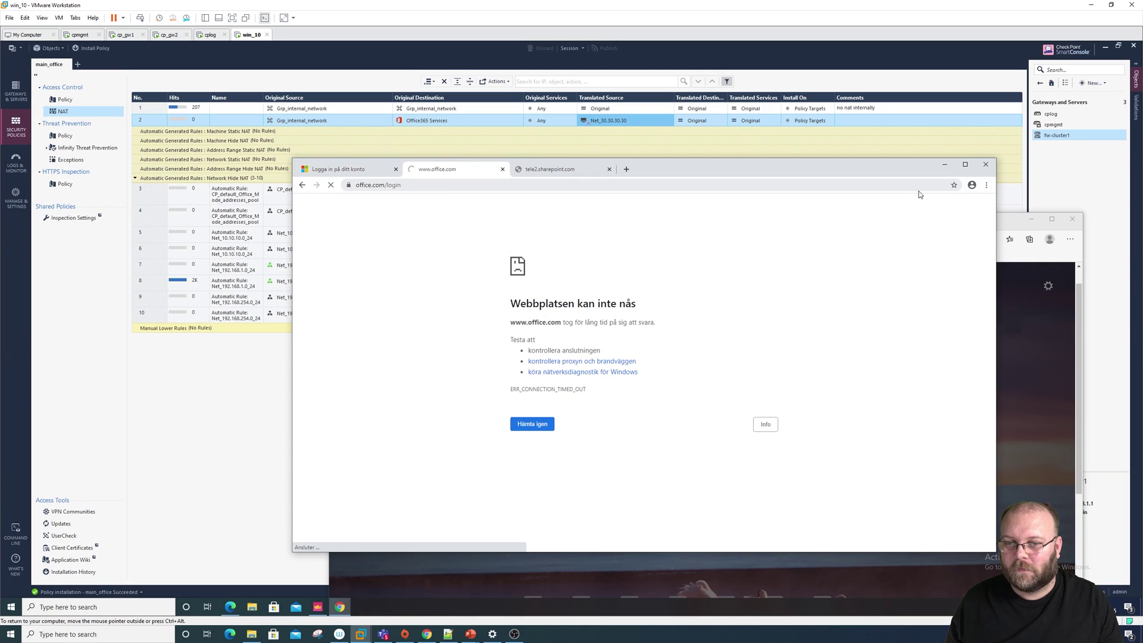
Step: Hide Edge and Chrome to reveal the main_office NAT rulebase
{"action": "left_click", "coordinate": [1022, 221]}
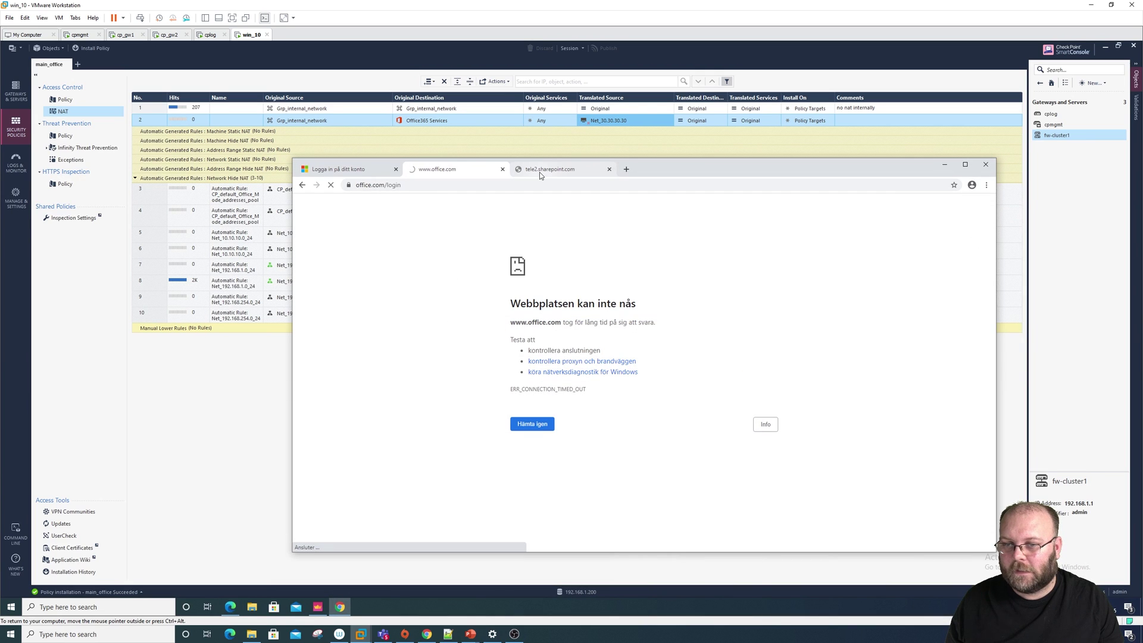
{"action": "key", "text": "alt+Tab"}
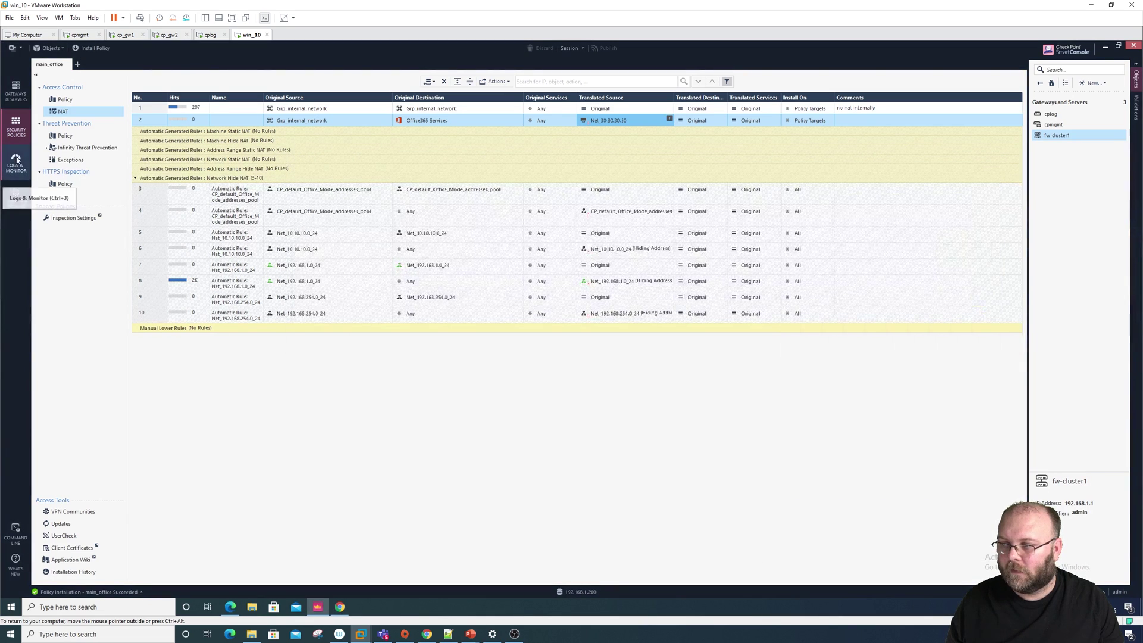
Step: Show the traffic logs in Logs & Monitor and bring up the column header options
{"action": "left_click", "coordinate": [16, 161]}
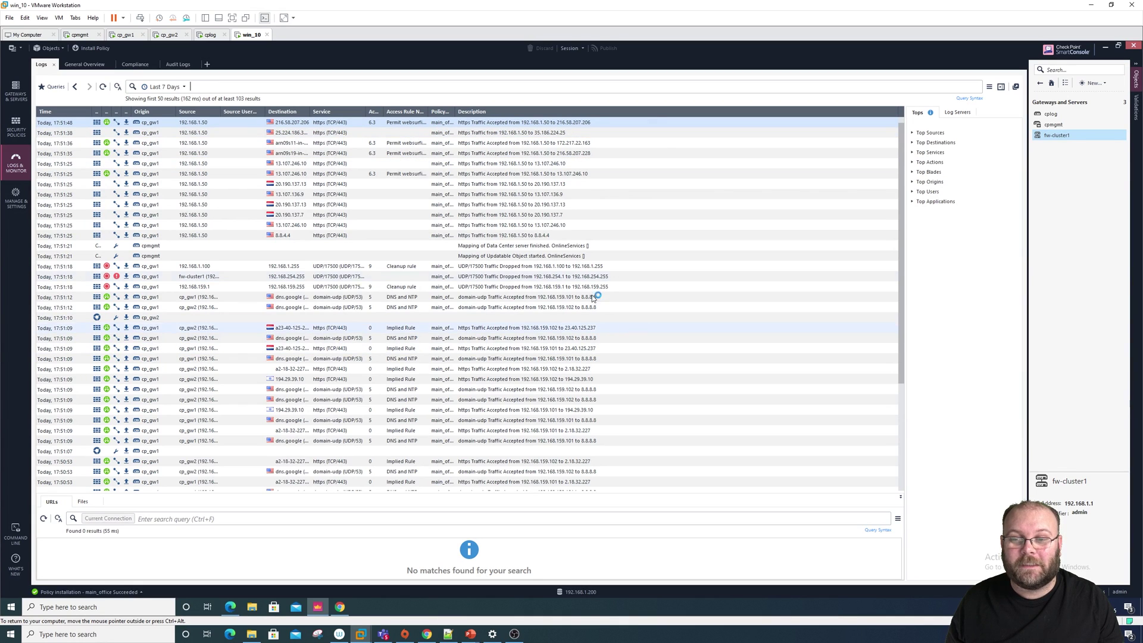
{"action": "right_click", "coordinate": [515, 111]}
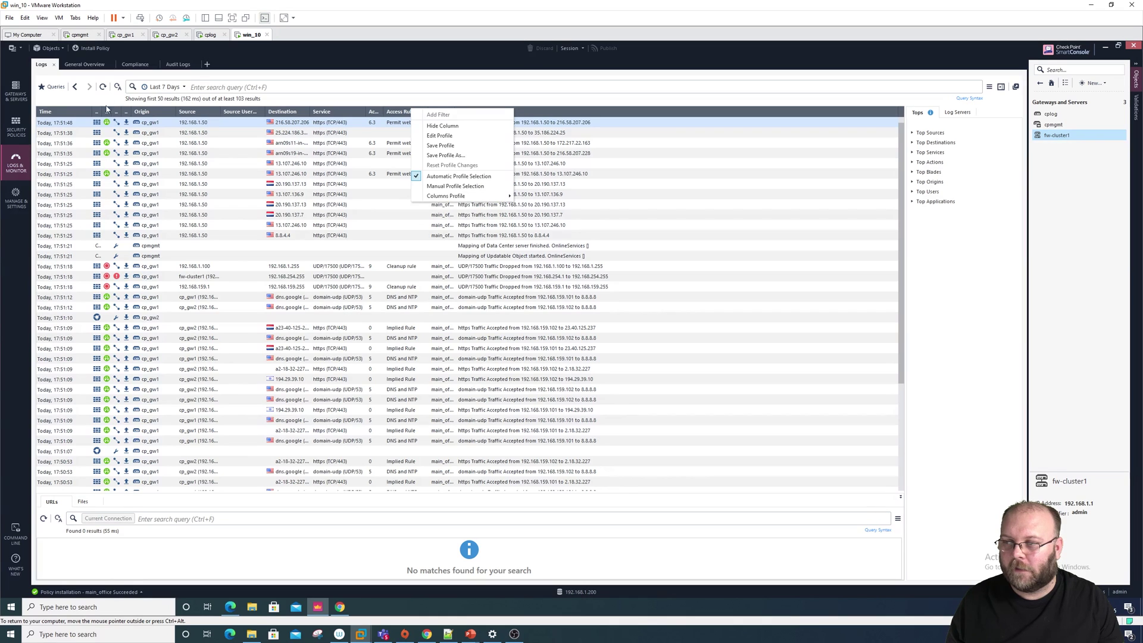
Step: In Edit Profile, search 'nat' and add Xlate (NAT) Source IP to the shown columns
{"action": "left_click", "coordinate": [469, 137]}
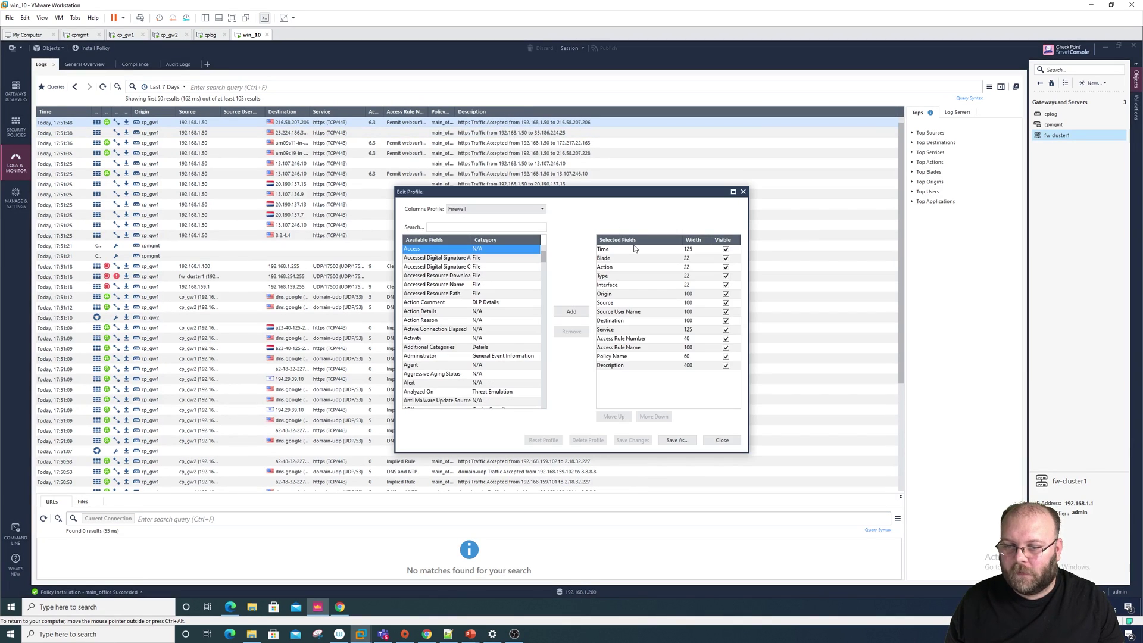
{"action": "scroll", "coordinate": [469, 268], "scroll_direction": "down", "scroll_amount": 3}
{"action": "scroll", "coordinate": [471, 273], "scroll_direction": "down", "scroll_amount": 3}
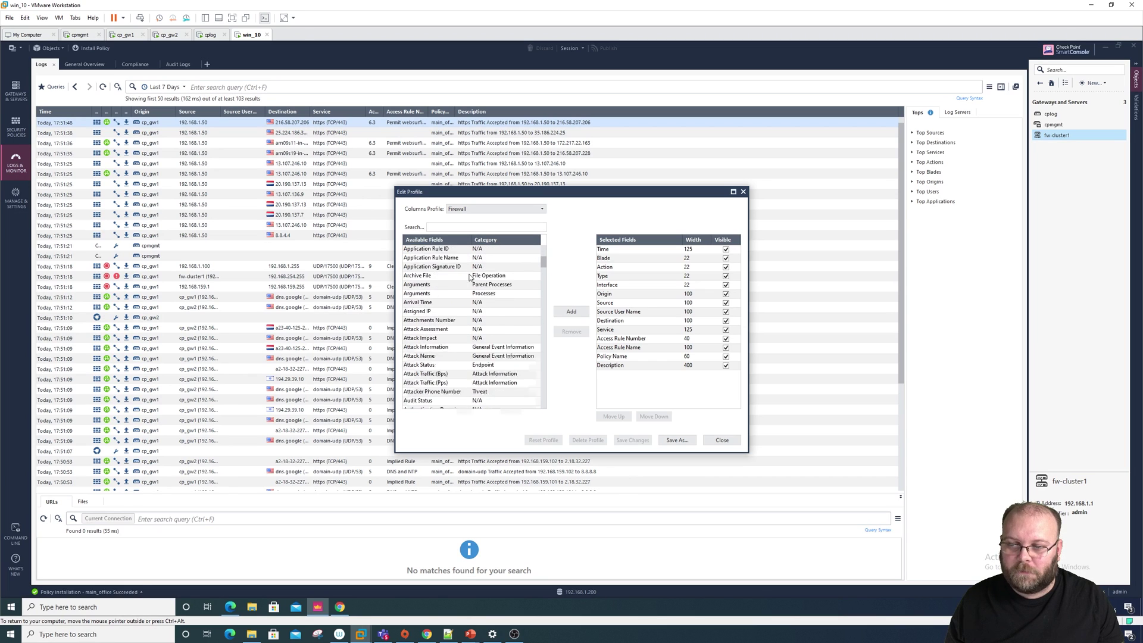
{"action": "scroll", "coordinate": [472, 277], "scroll_direction": "down", "scroll_amount": 3}
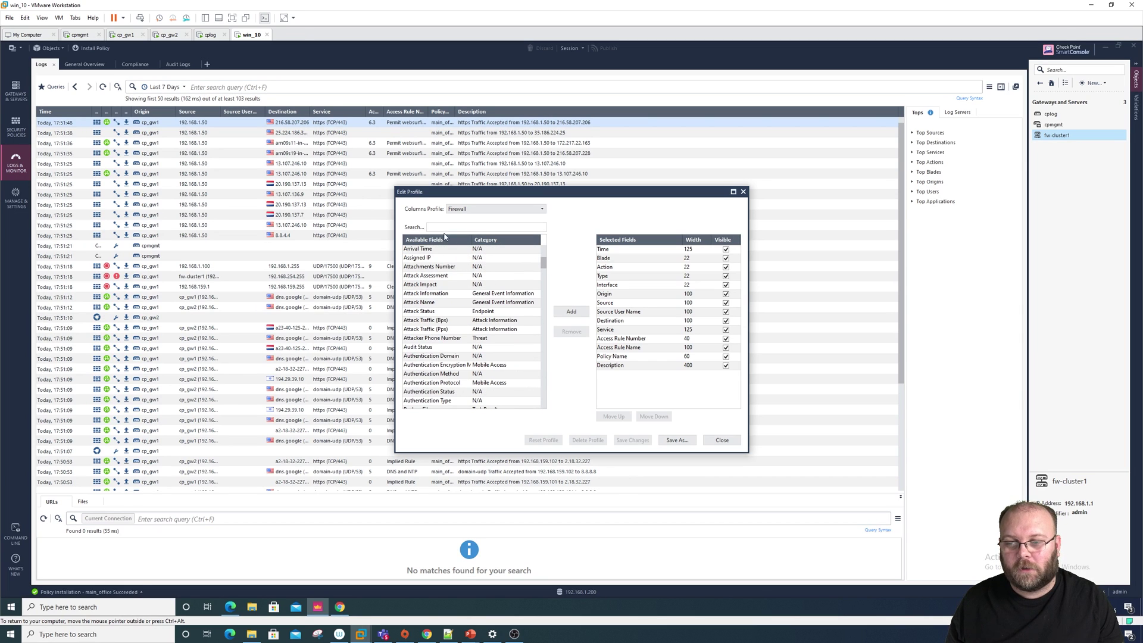
{"action": "left_click", "coordinate": [482, 227]}
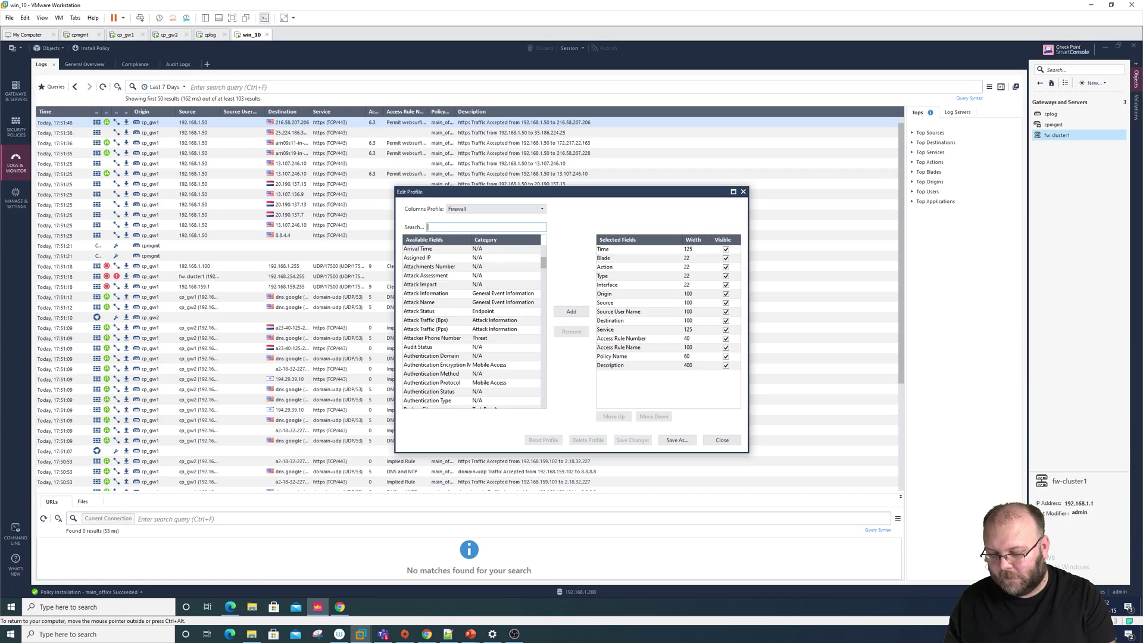
{"action": "type", "text": "nat"}
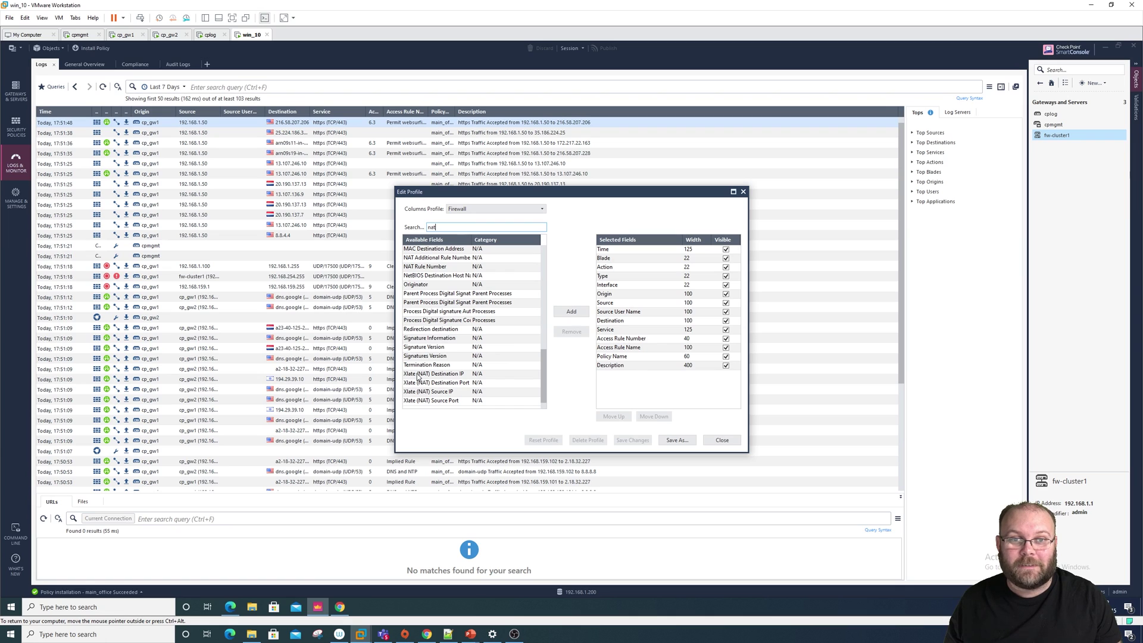
{"action": "left_click", "coordinate": [428, 391]}
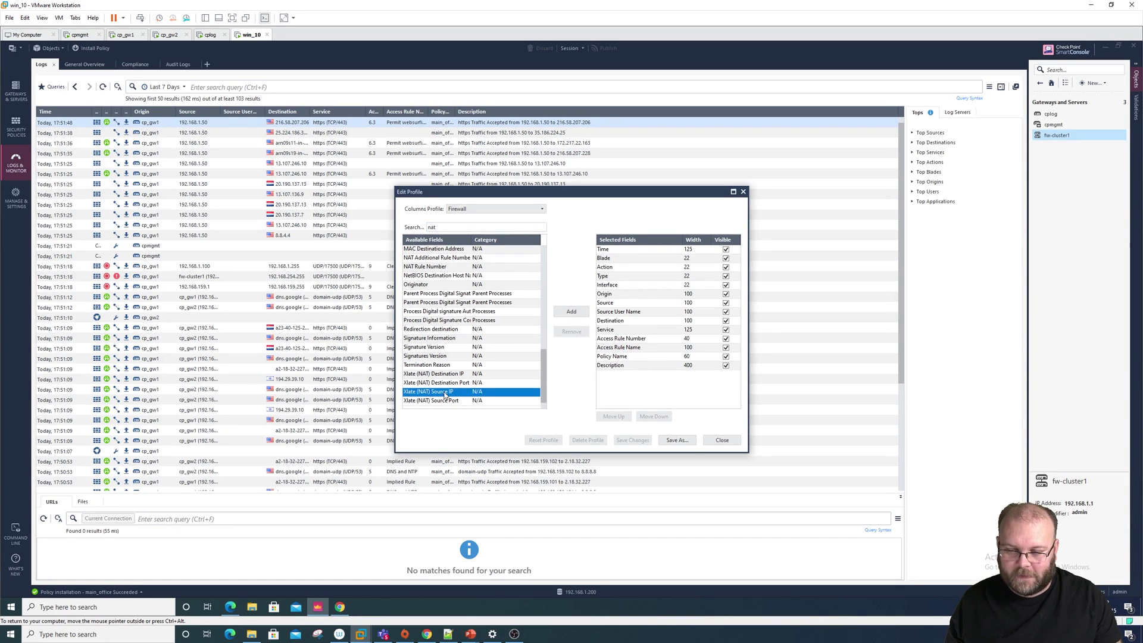
{"action": "left_click", "coordinate": [571, 311]}
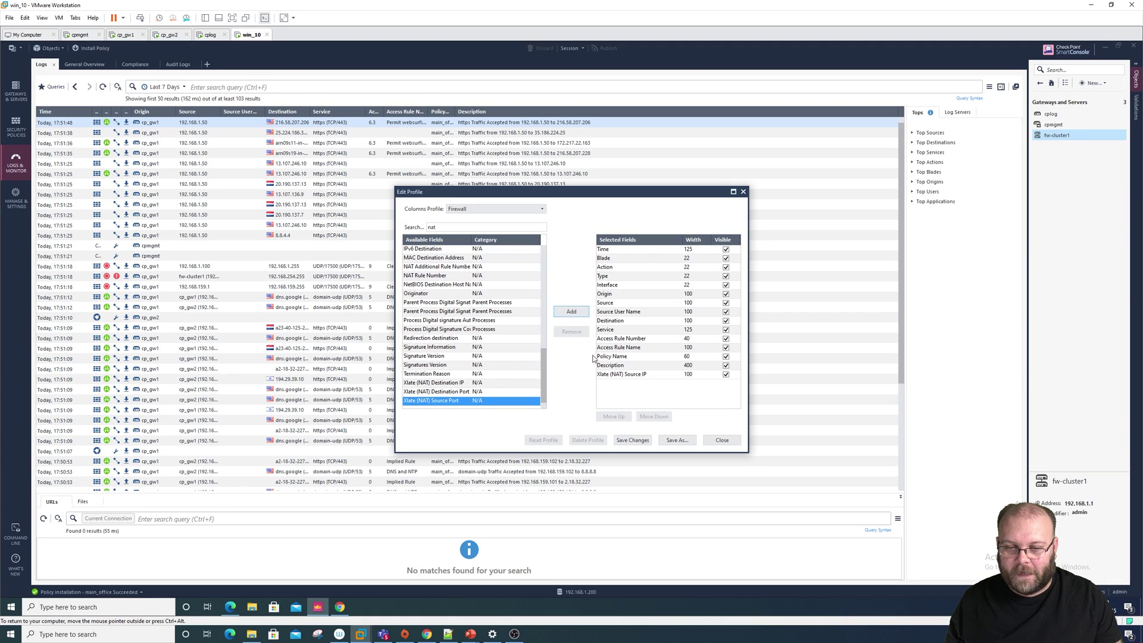
Step: Save the changed column profile, confirm the overwrite and reload the logs
{"action": "left_click", "coordinate": [632, 440]}
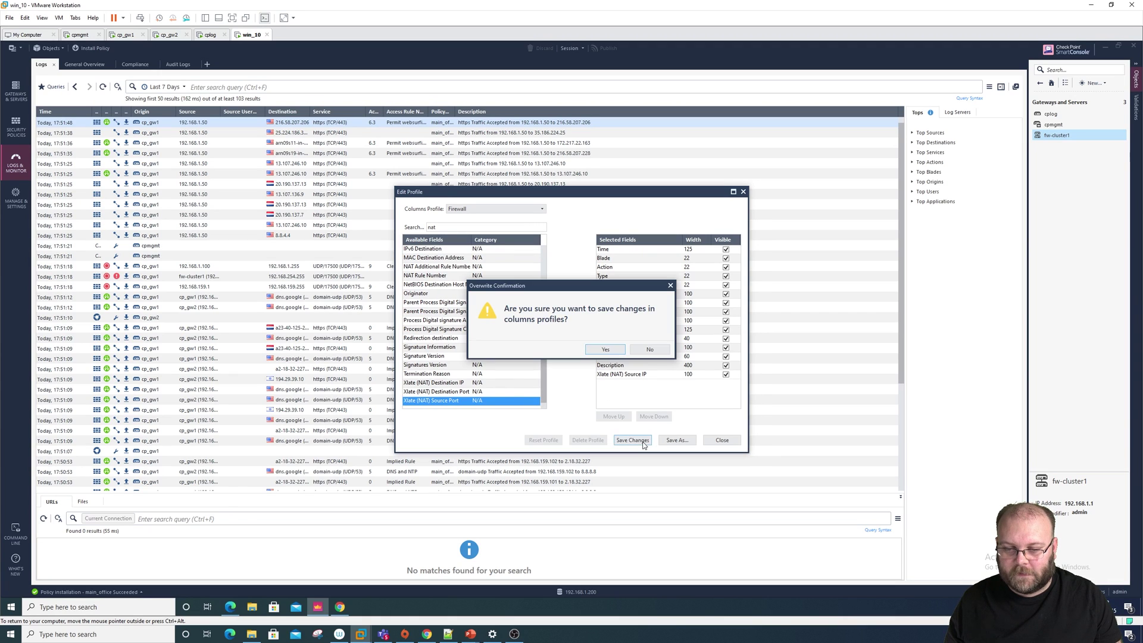
{"action": "left_click", "coordinate": [597, 349]}
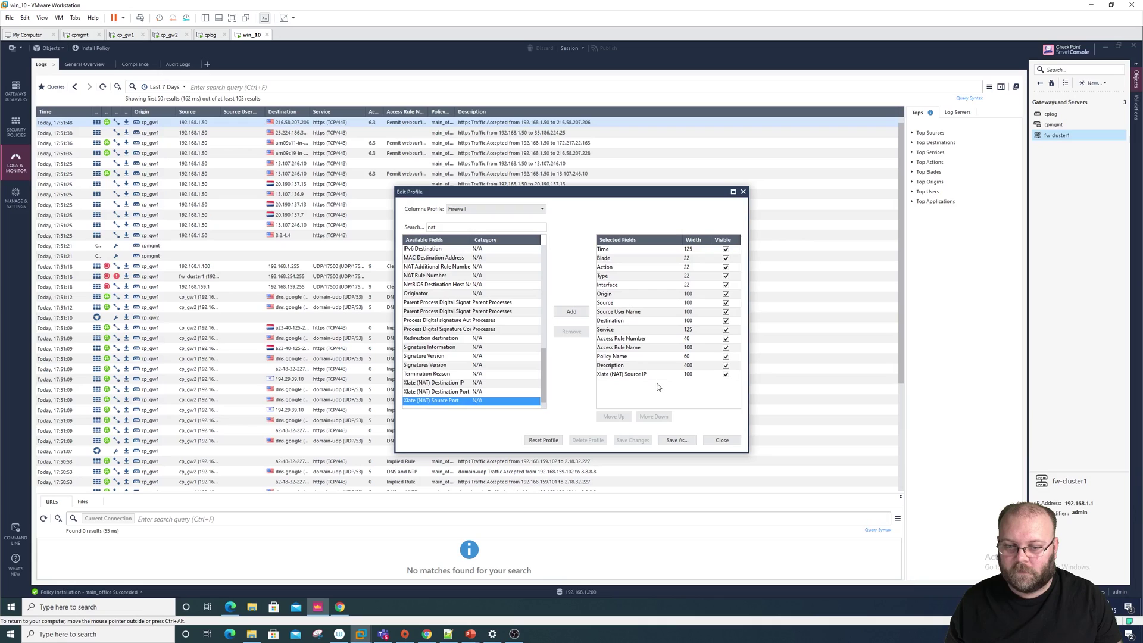
{"action": "left_click", "coordinate": [722, 440]}
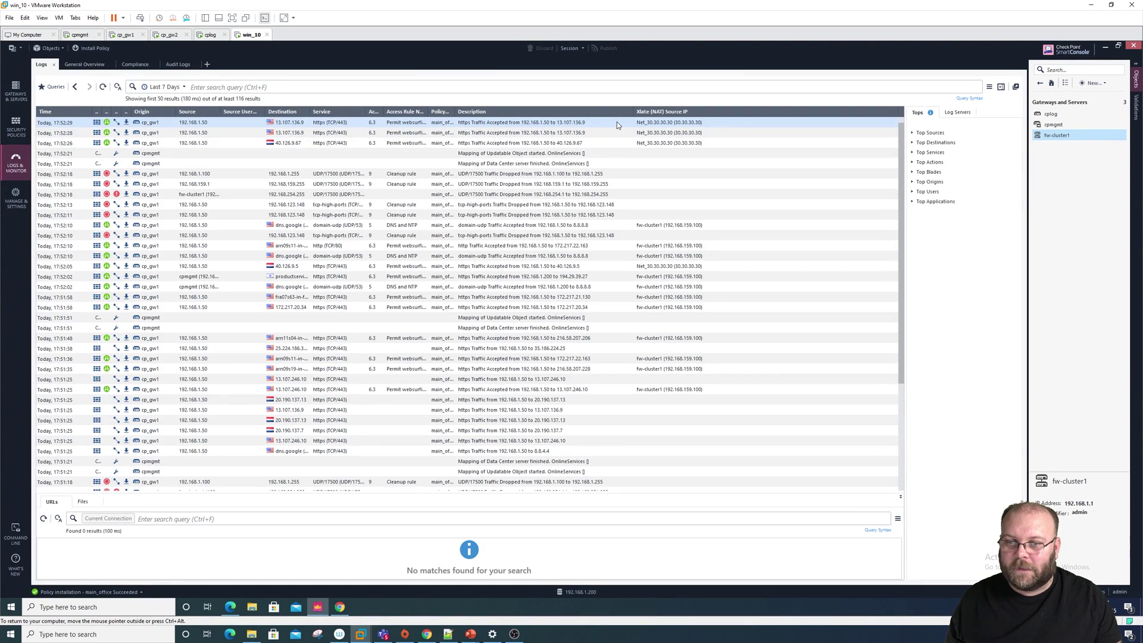
Step: View details of the newest accepted HTTPS connection translated to Net_30.30.30.30
{"action": "double_click", "coordinate": [617, 121]}
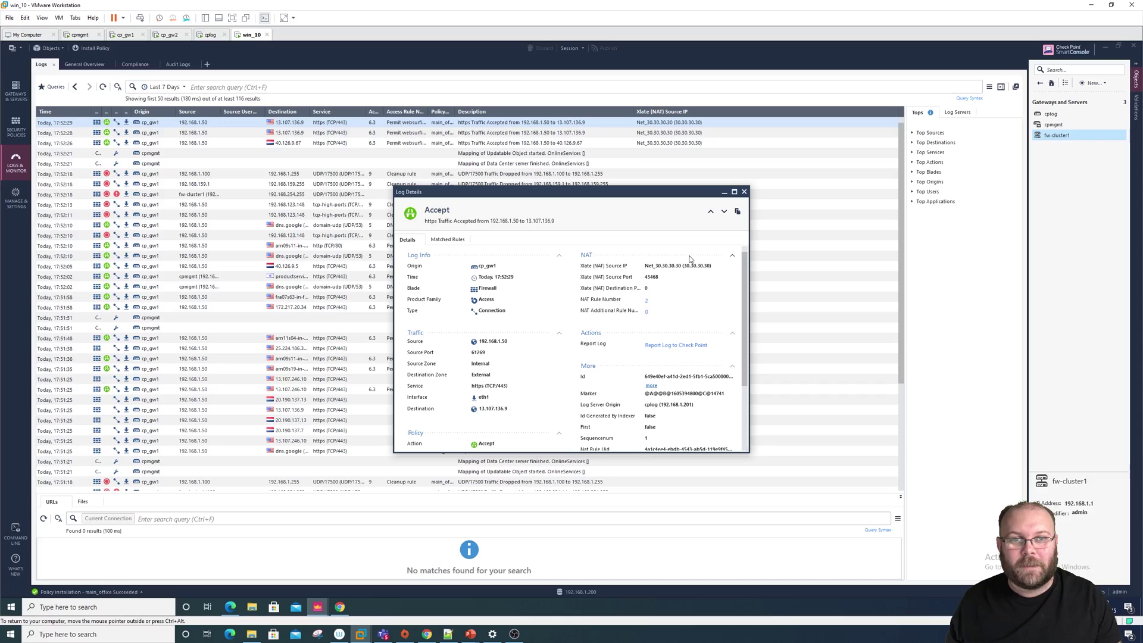
Step: Close the log details, return to the NAT rulebase and reset rule 2's translated source to Original
{"action": "left_click", "coordinate": [744, 192]}
{"action": "left_click", "coordinate": [16, 131]}
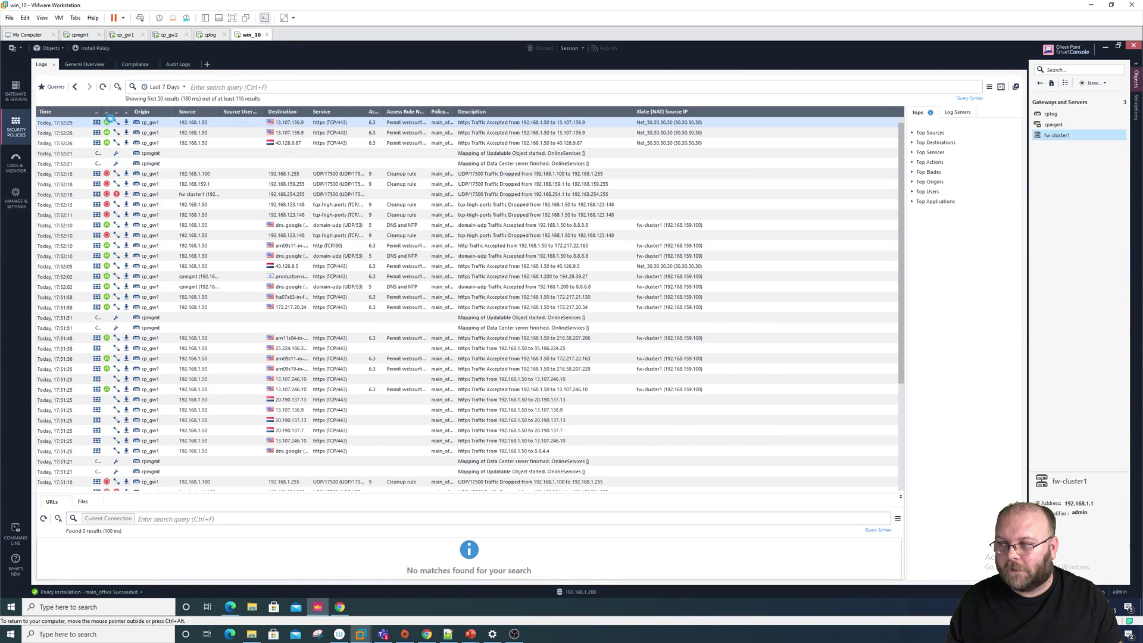
{"action": "mouse_move", "coordinate": [615, 119]}
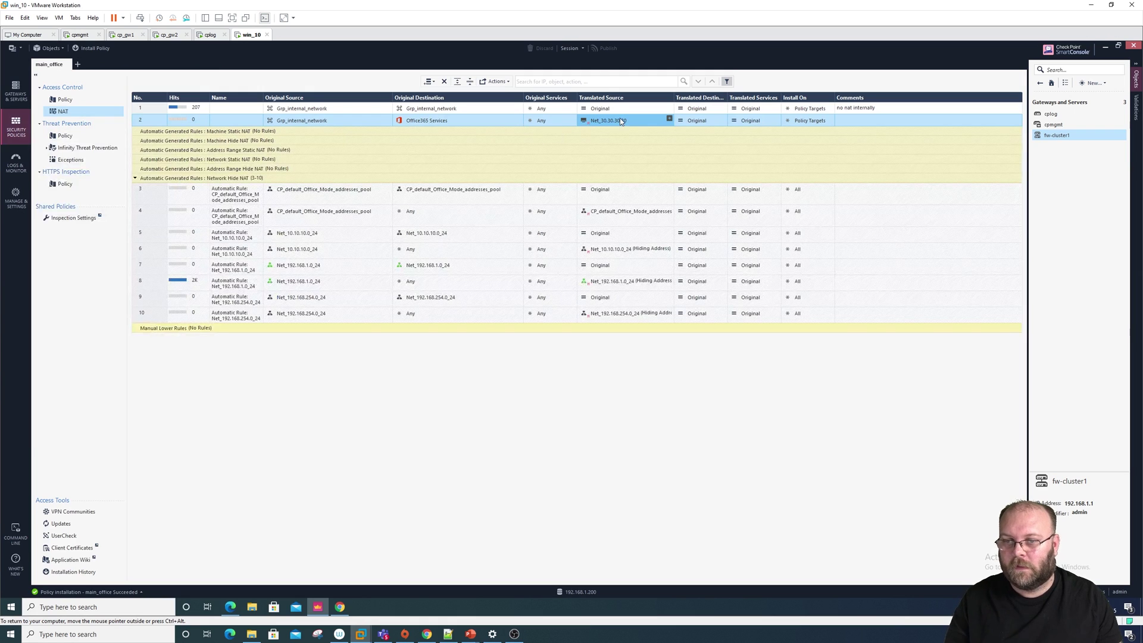
{"action": "key", "text": "Delete"}
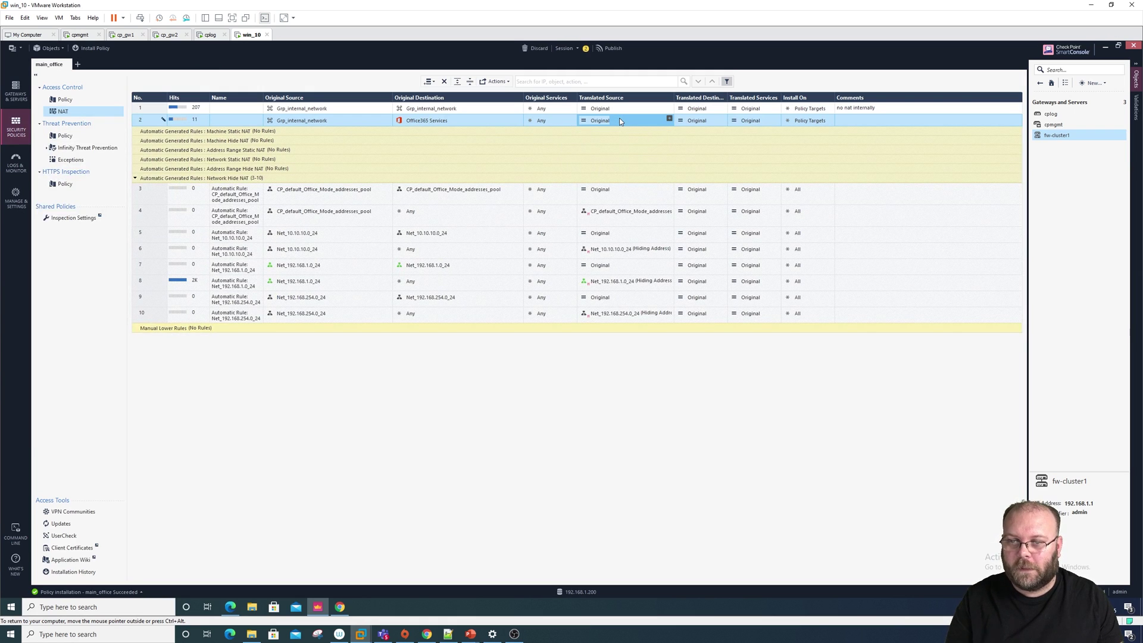
{"action": "double_click", "coordinate": [1056, 135]}
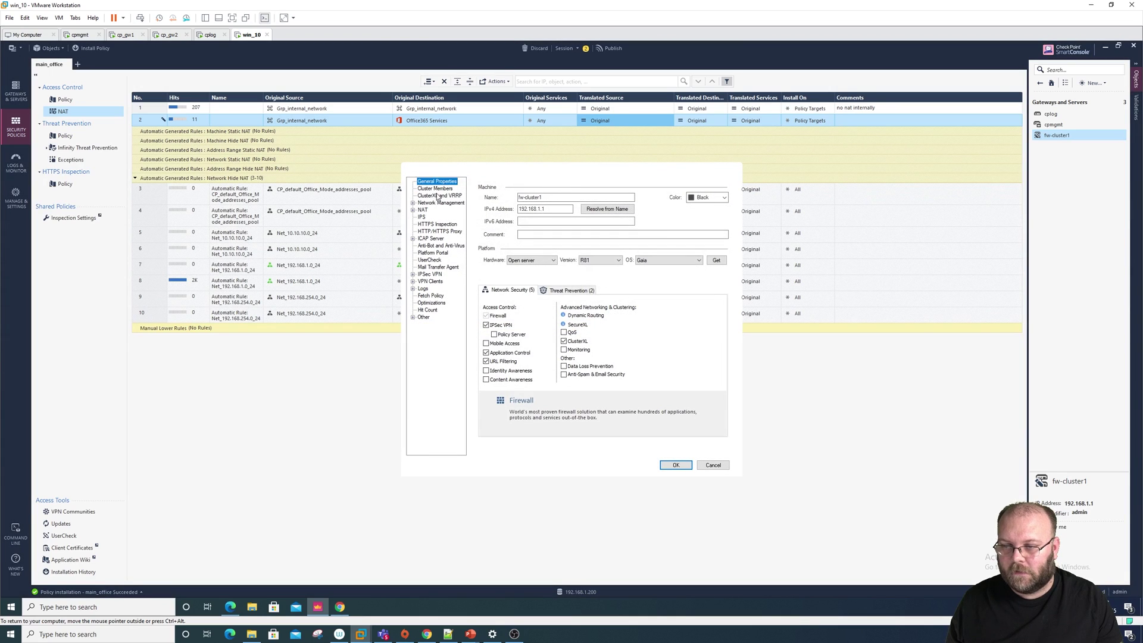
{"action": "left_click", "coordinate": [437, 189]}
{"action": "left_click", "coordinate": [441, 202]}
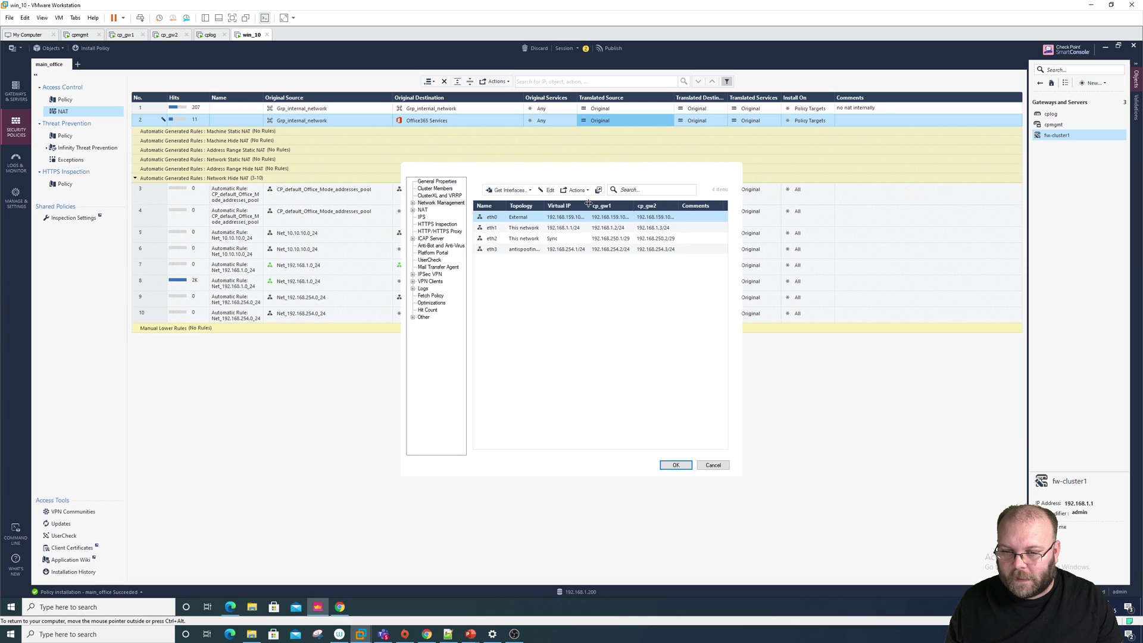
{"action": "double_click", "coordinate": [585, 205]}
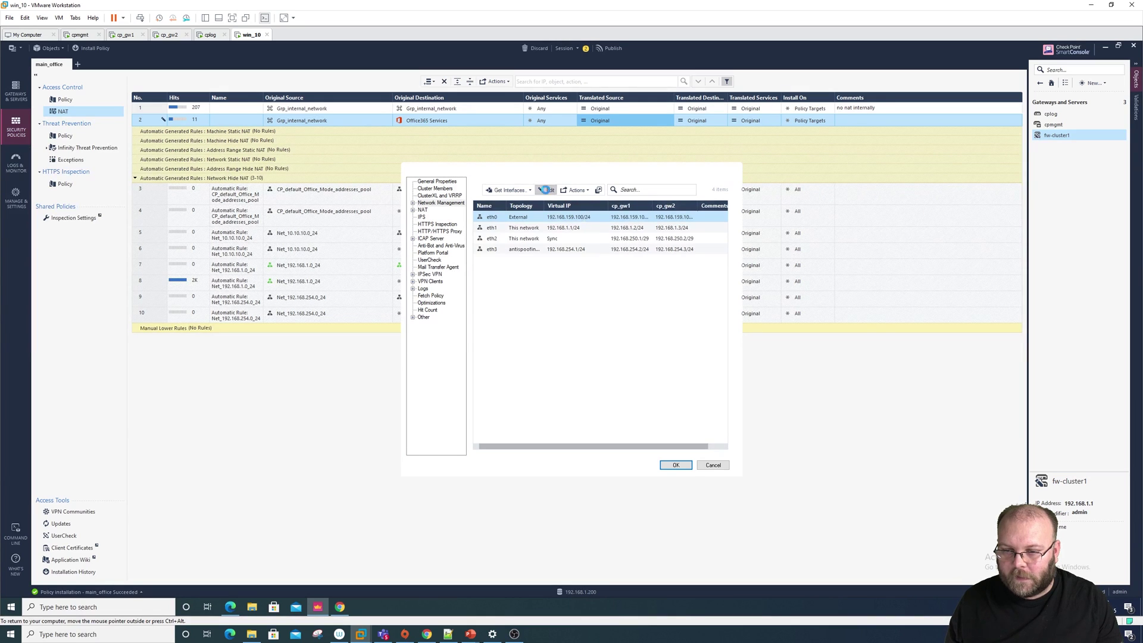
{"action": "left_click", "coordinate": [545, 189]}
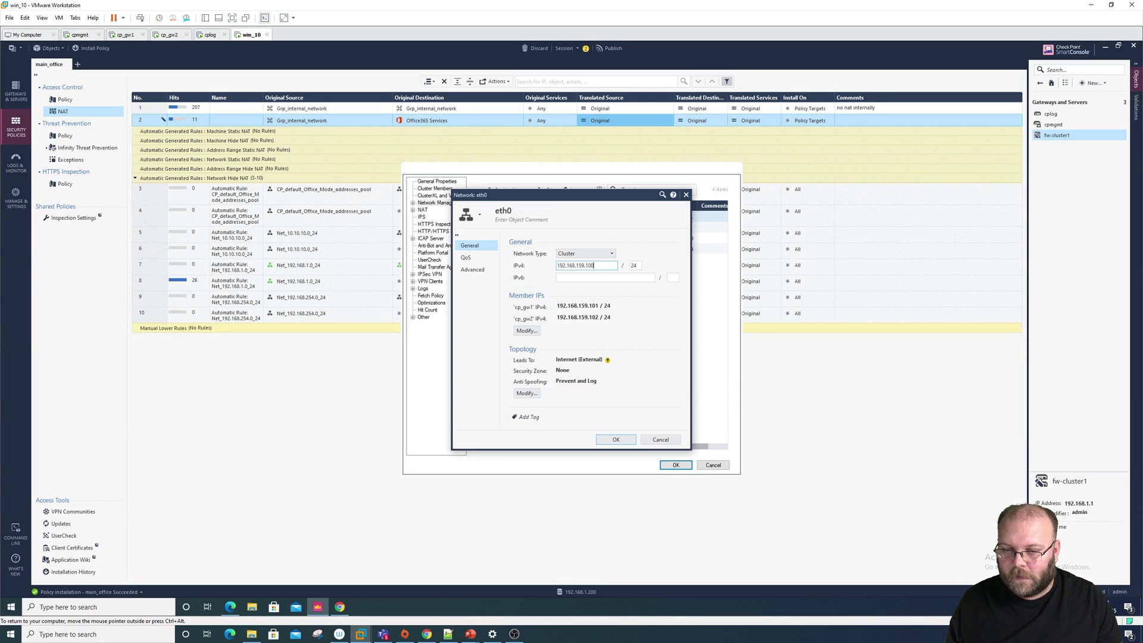
{"action": "left_click", "coordinate": [615, 439]}
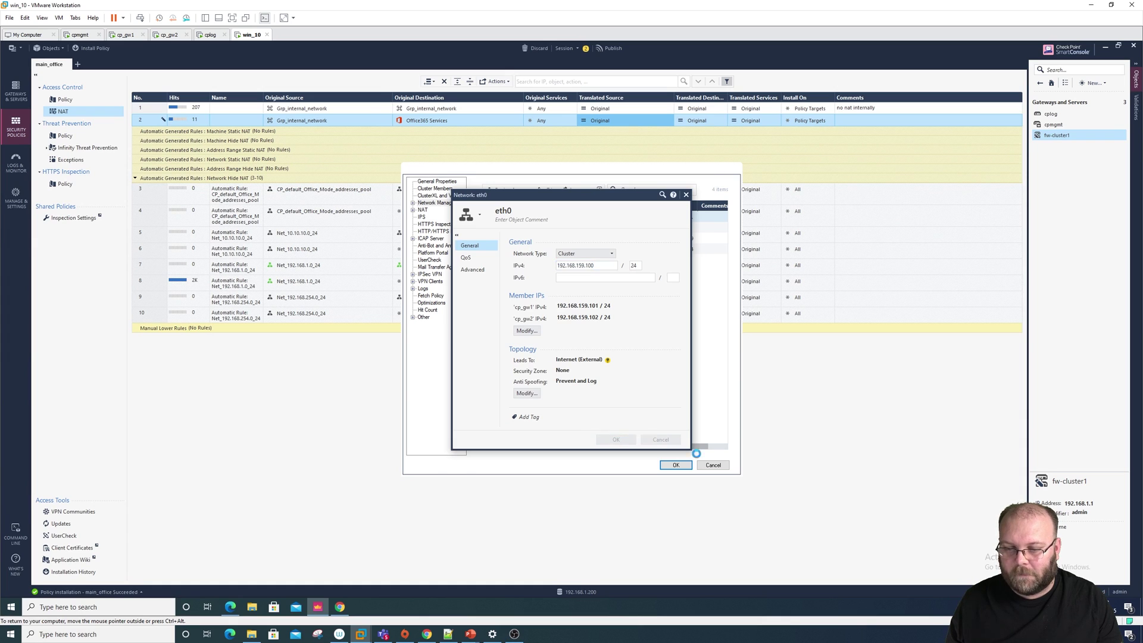
{"action": "left_click", "coordinate": [676, 464]}
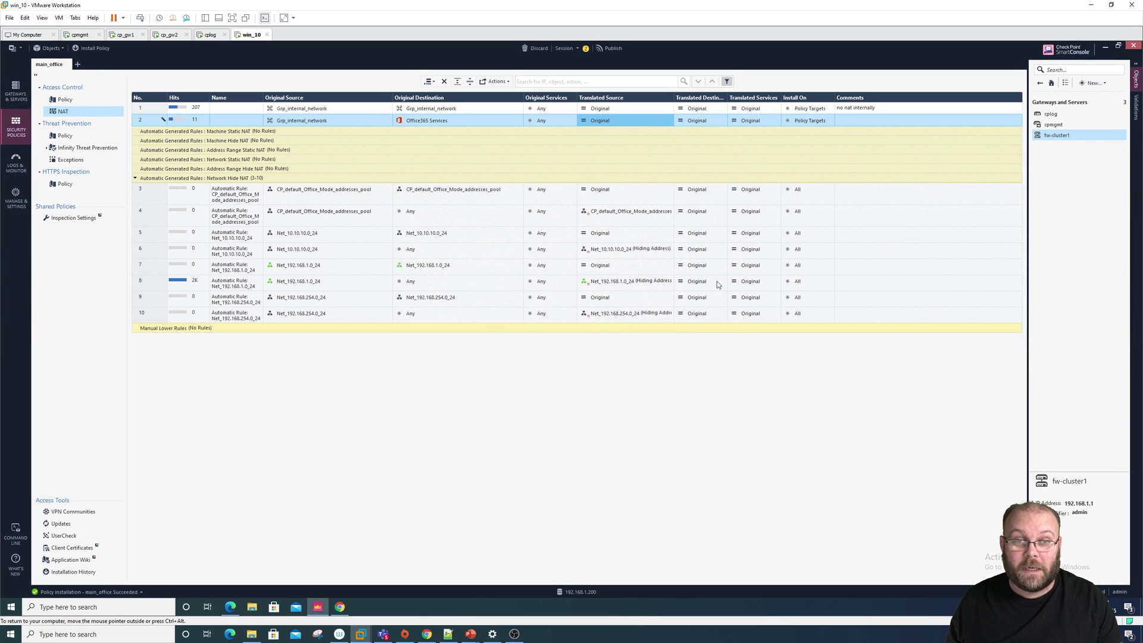
Step: Create host NAT_192.168.159.100 at 192.168.159.100 as rule 2's translated source
{"action": "left_click", "coordinate": [670, 120]}
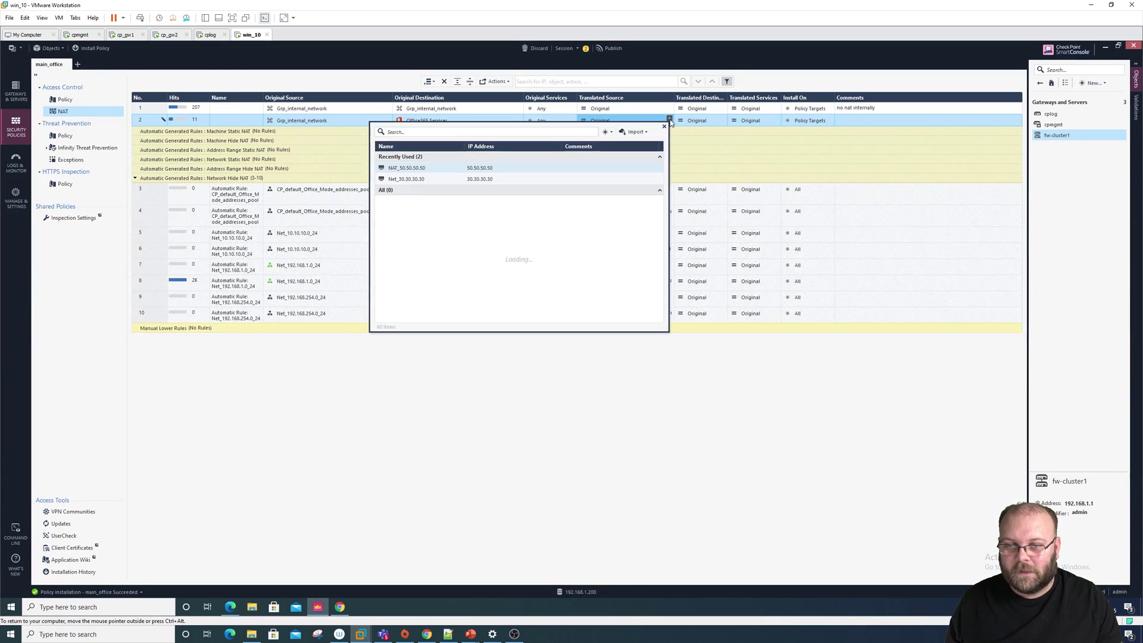
{"action": "left_click", "coordinate": [605, 132]}
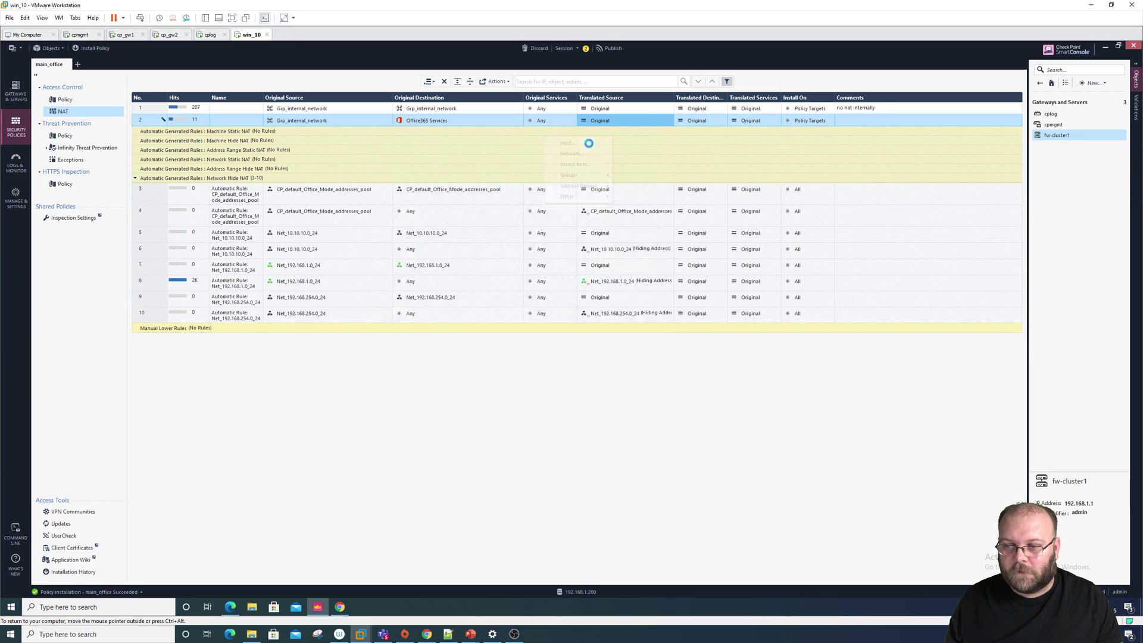
{"action": "type", "text": "NA"}
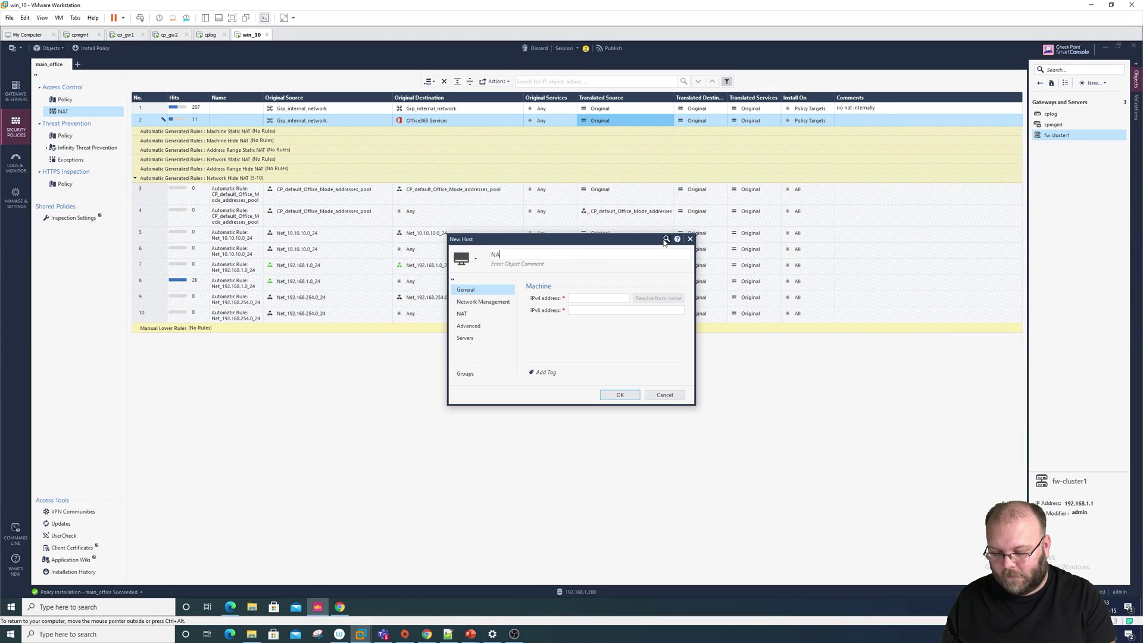
{"action": "type", "text": "T_192.168.159.100"}
{"action": "left_click", "coordinate": [598, 297]}
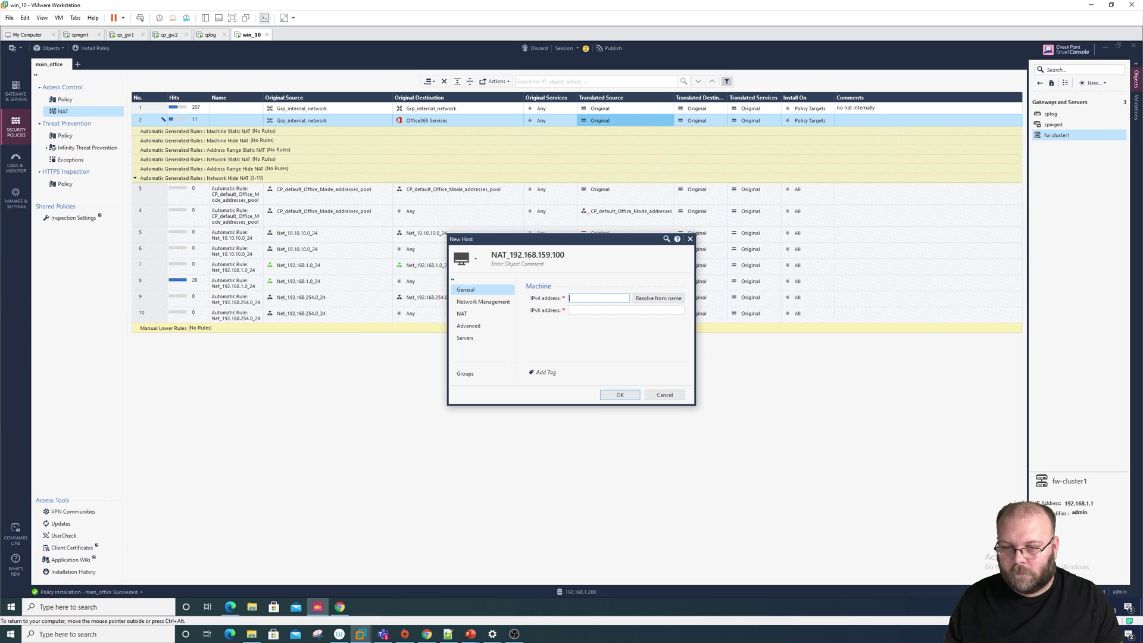
{"action": "type", "text": "192.168.159.100"}
{"action": "left_click", "coordinate": [620, 395]}
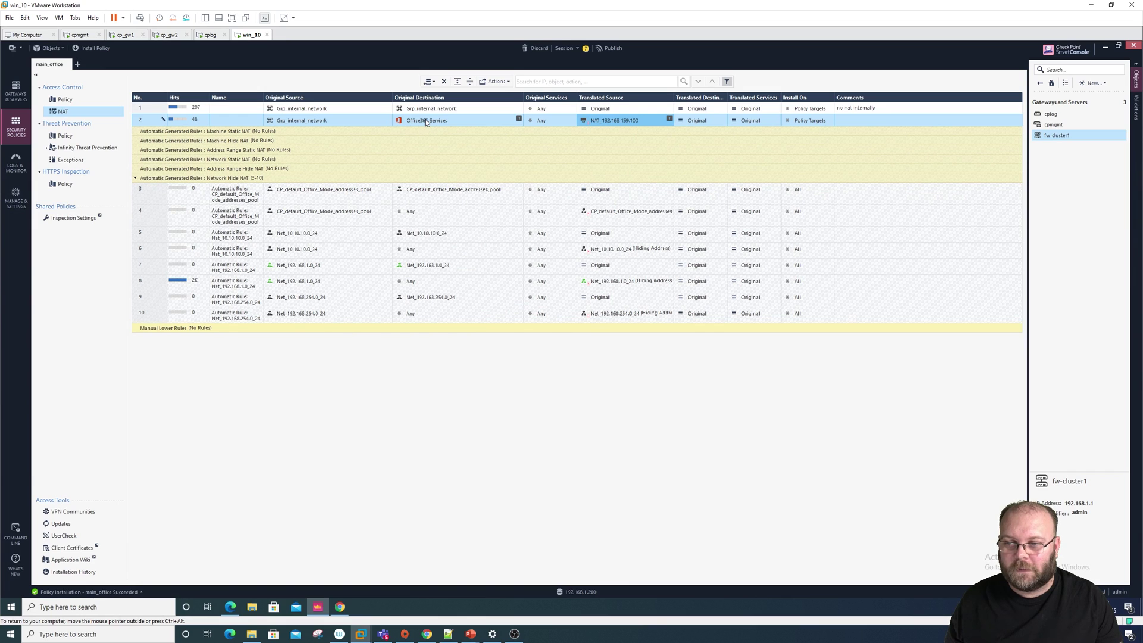
Step: Publish the session changes with the new NAT host
{"action": "left_click", "coordinate": [572, 358]}
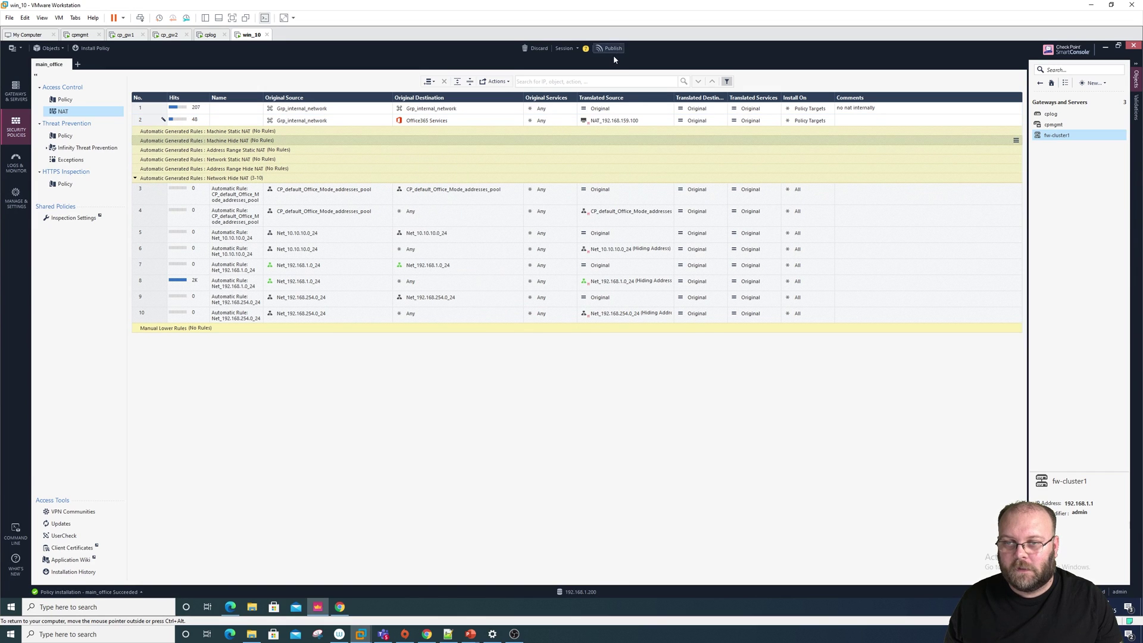
{"action": "left_click", "coordinate": [613, 49]}
{"action": "left_click", "coordinate": [613, 383]}
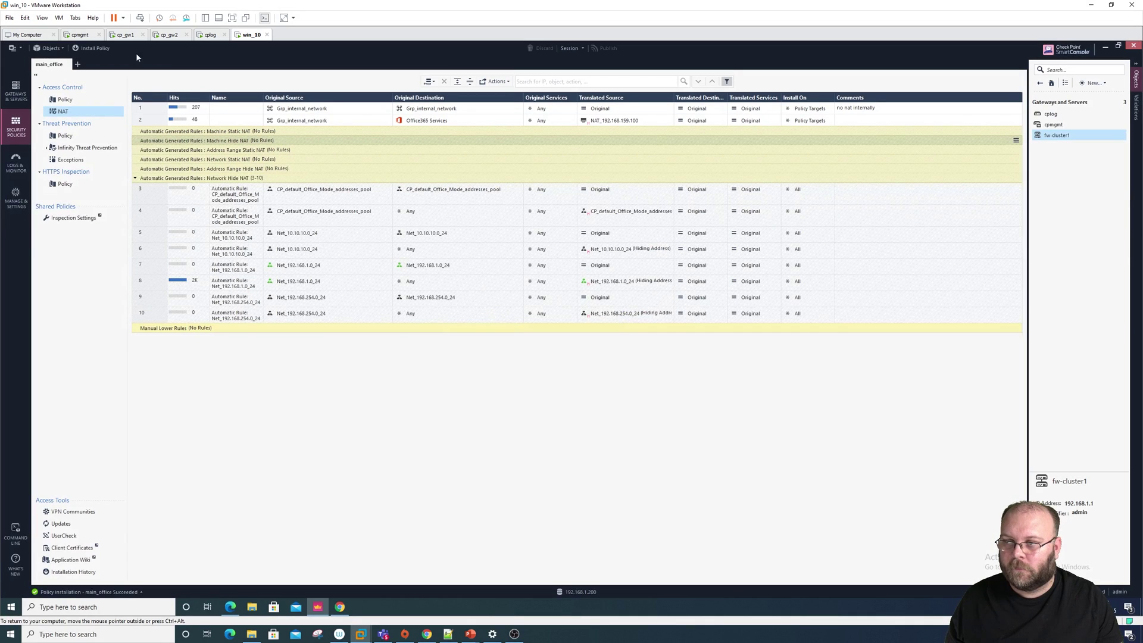
Step: Install the main_office policy on fw-cluster1 after one cancelled attempt
{"action": "left_click", "coordinate": [93, 48]}
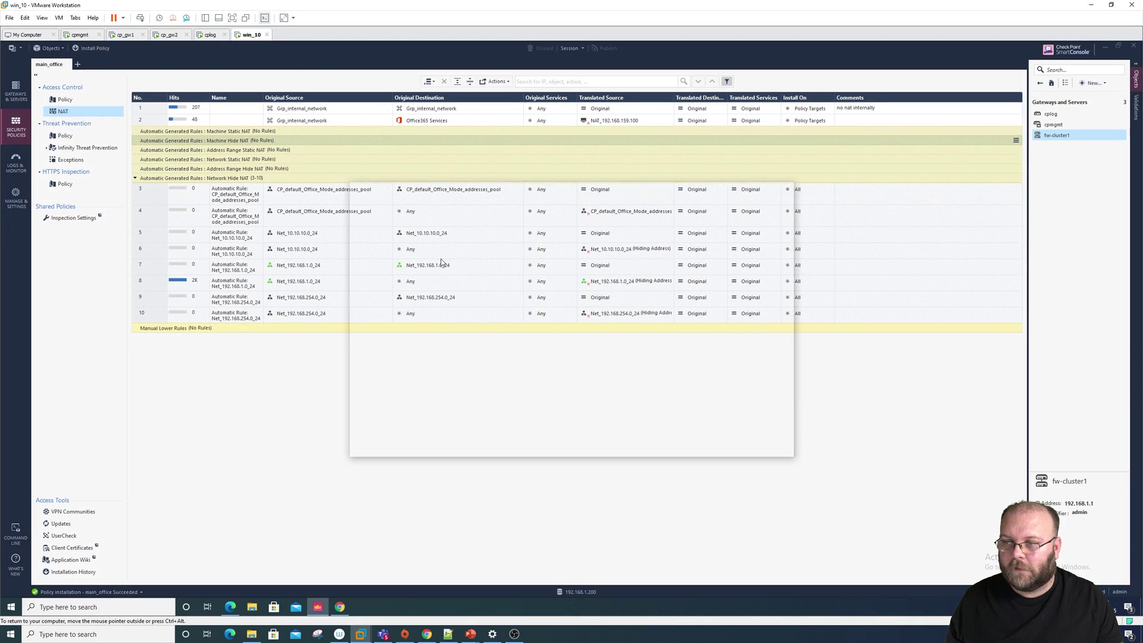
{"action": "left_click", "coordinate": [763, 445]}
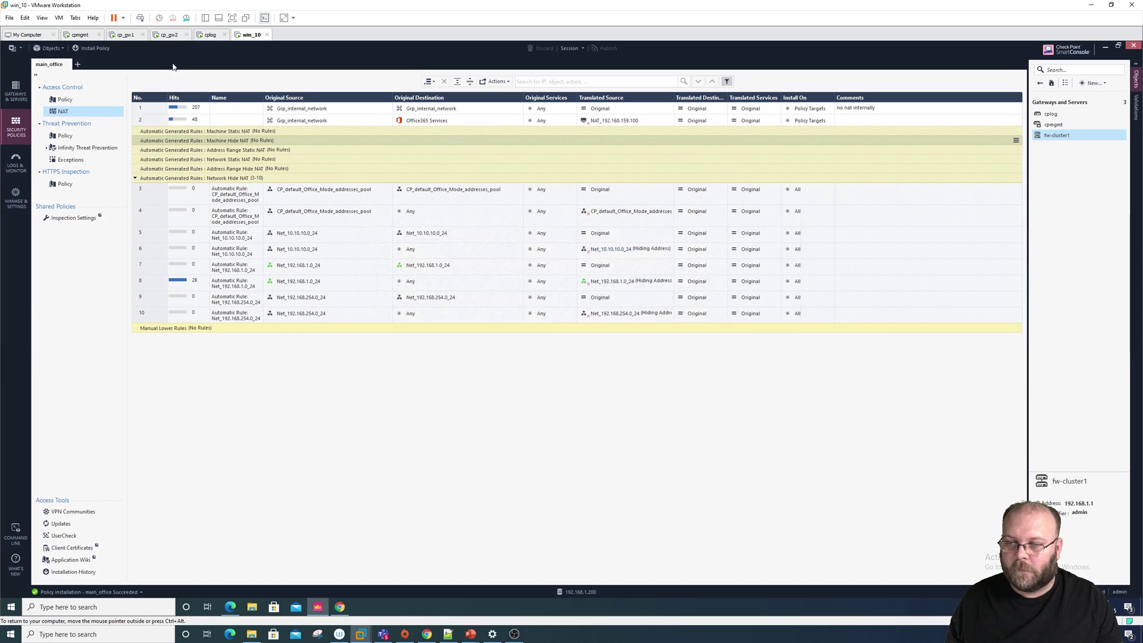
{"action": "left_click", "coordinate": [180, 121]}
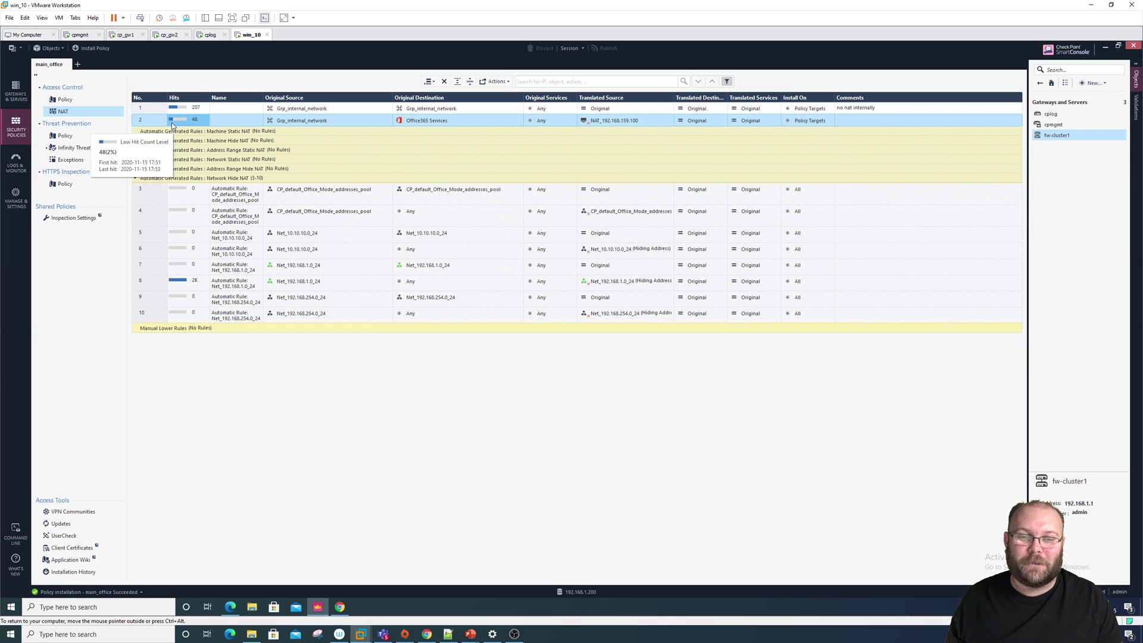
{"action": "left_click", "coordinate": [93, 48]}
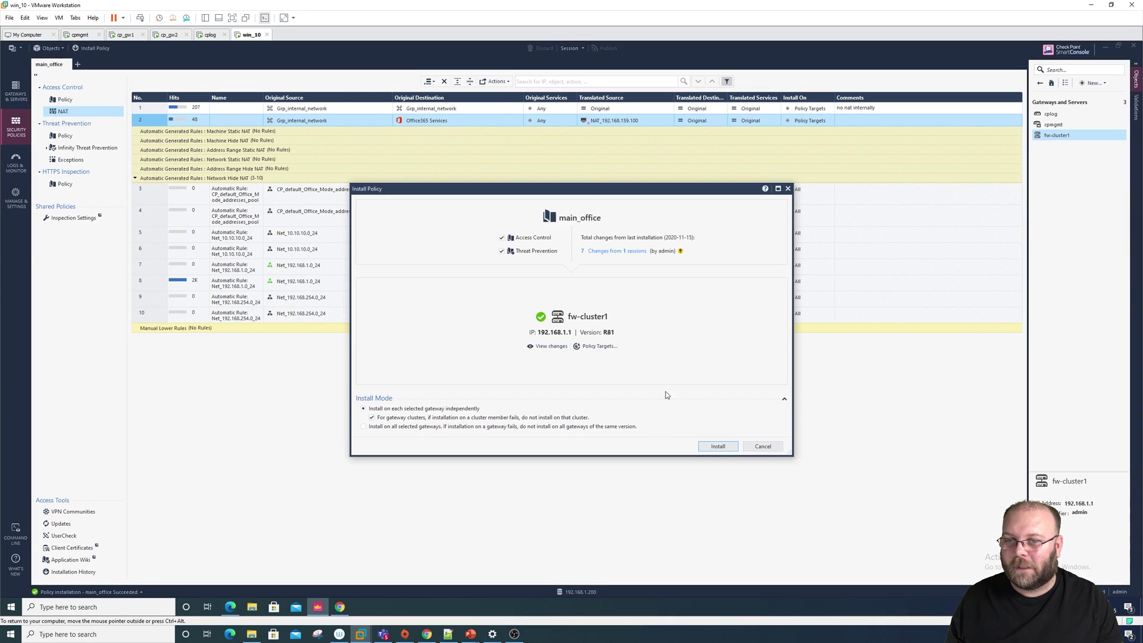
{"action": "left_click", "coordinate": [718, 445]}
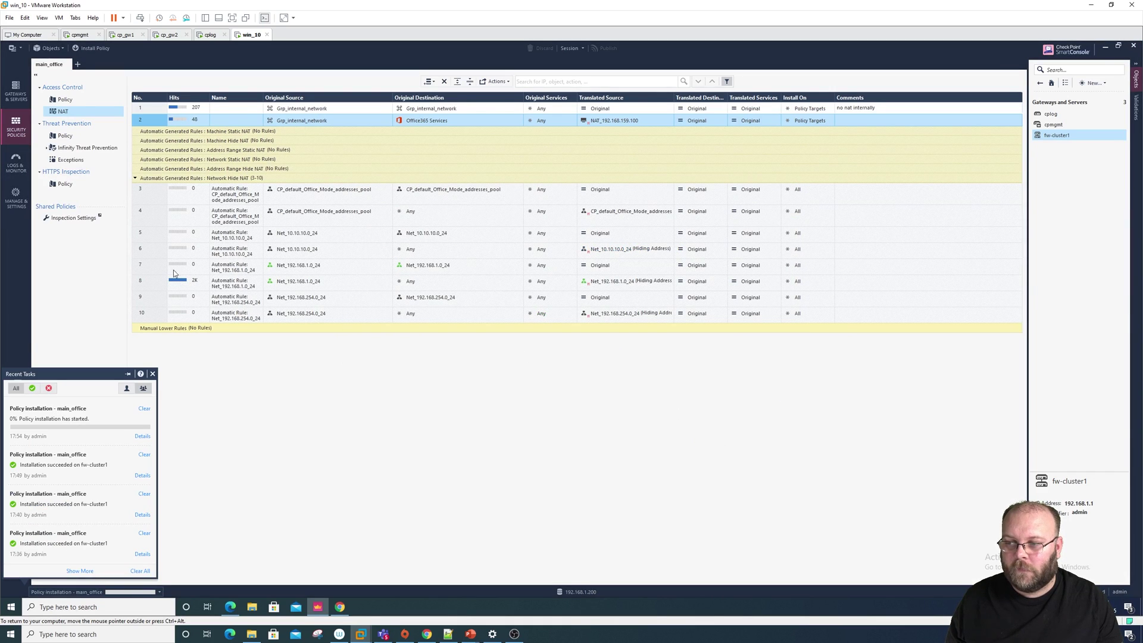
Step: Review NAT rules 8 and 2, then bring up the Chrome window
{"action": "left_click", "coordinate": [141, 283]}
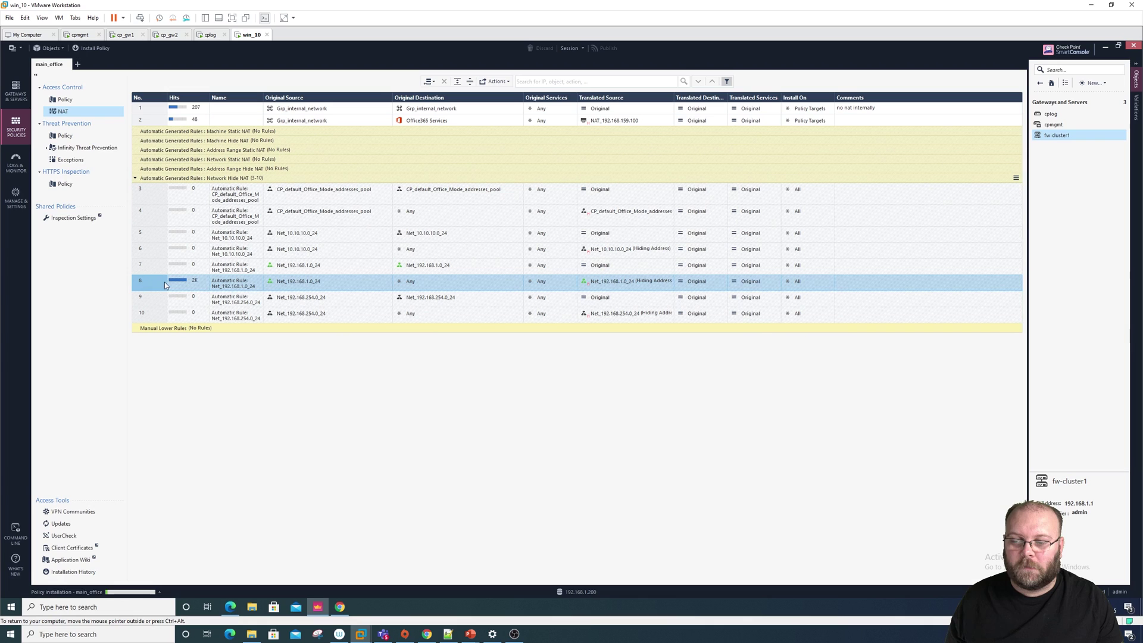
{"action": "left_click", "coordinate": [151, 119]}
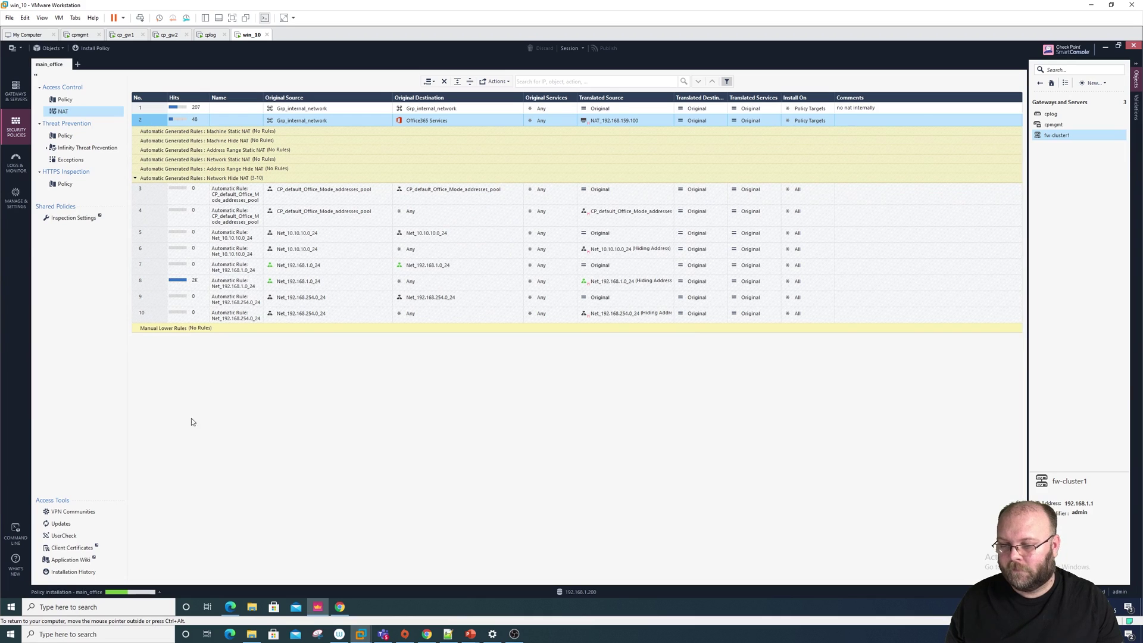
{"action": "left_click", "coordinate": [340, 606]}
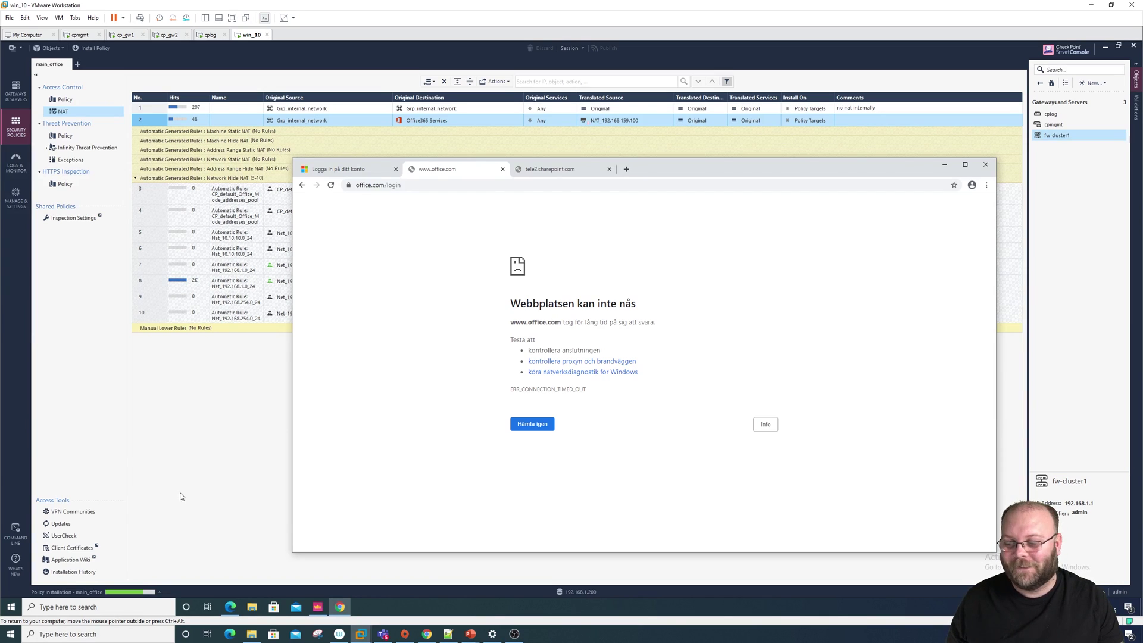
Step: Check the policy installation progress from the NAT rule table and dismiss it
{"action": "left_click", "coordinate": [199, 489]}
{"action": "left_click", "coordinate": [107, 590]}
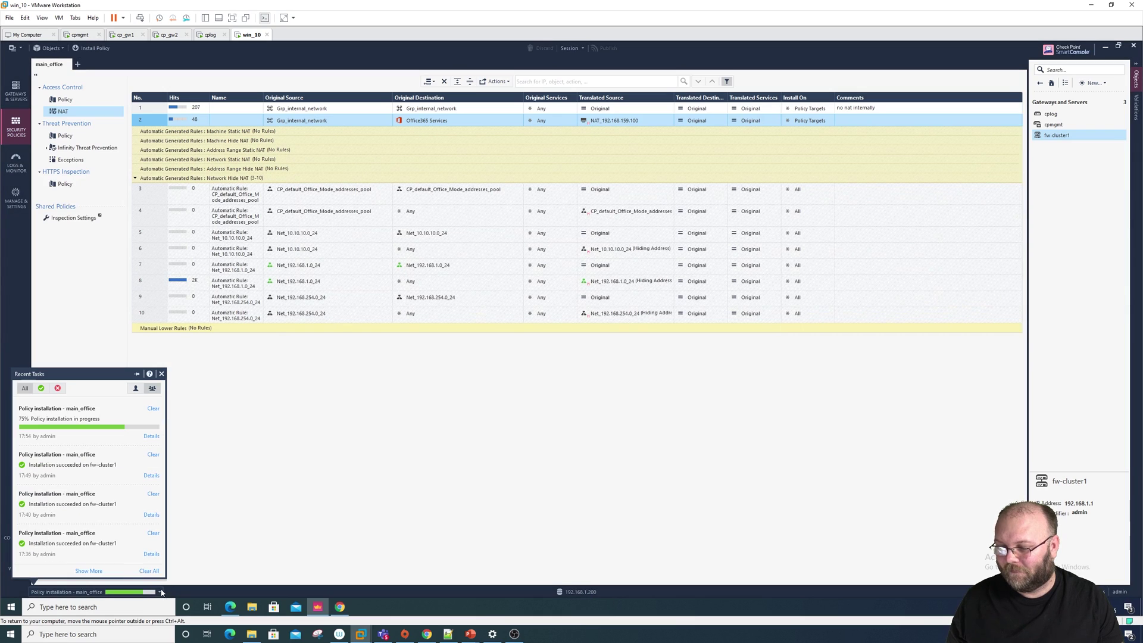
{"action": "left_click", "coordinate": [152, 438]}
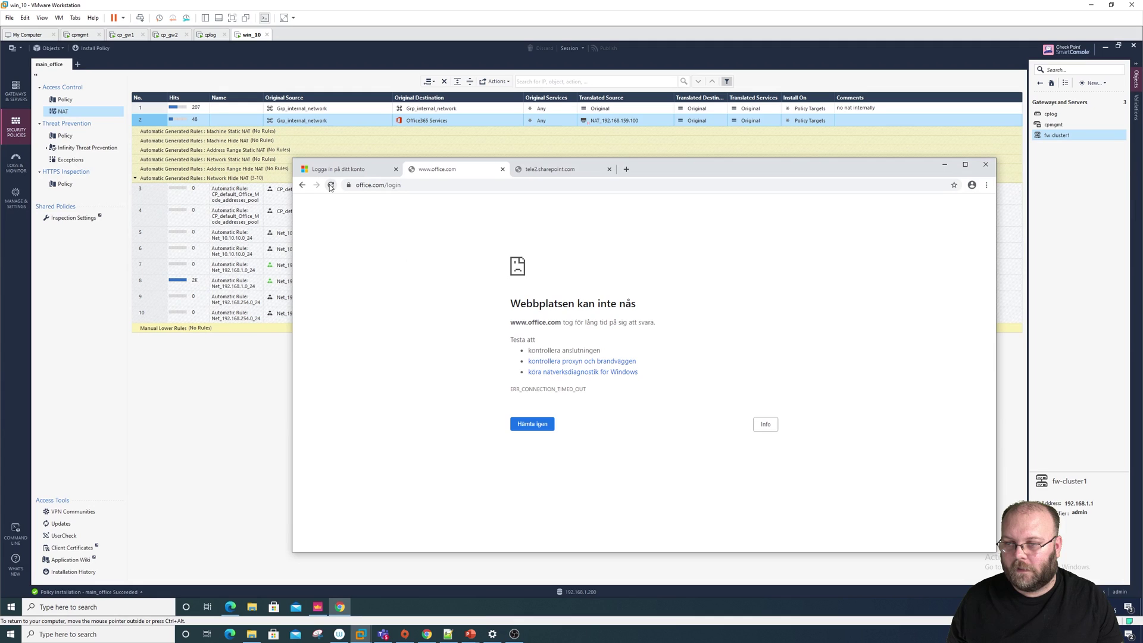
Step: Reload office.com and the SharePoint site to reach sign-in pages, then return to the firewall logs
{"action": "left_click", "coordinate": [329, 185]}
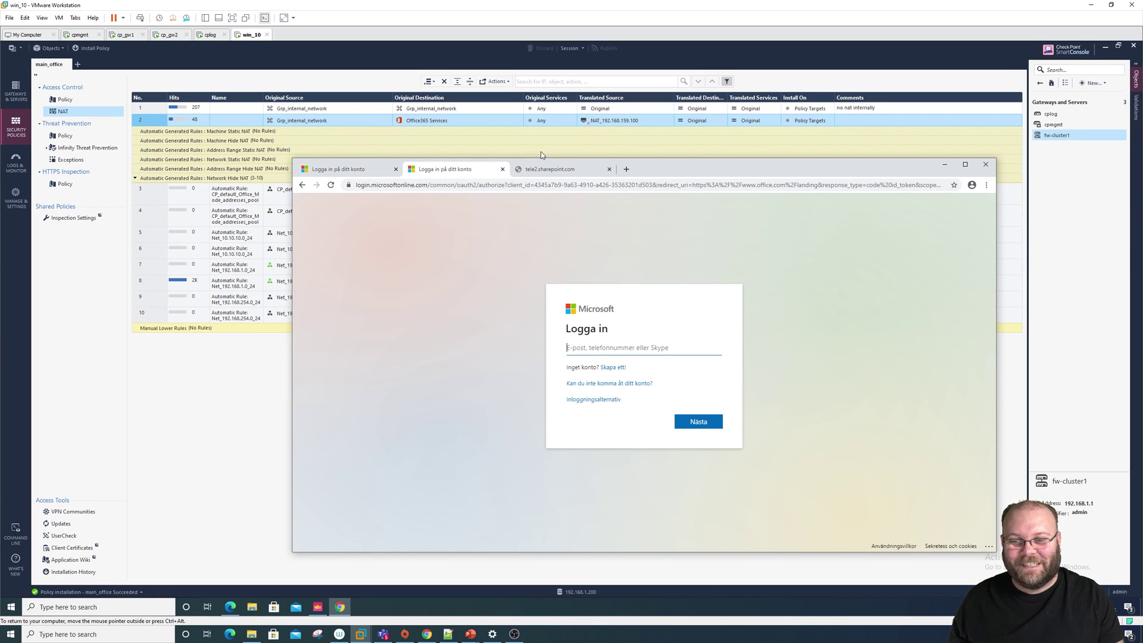
{"action": "left_click", "coordinate": [561, 169]}
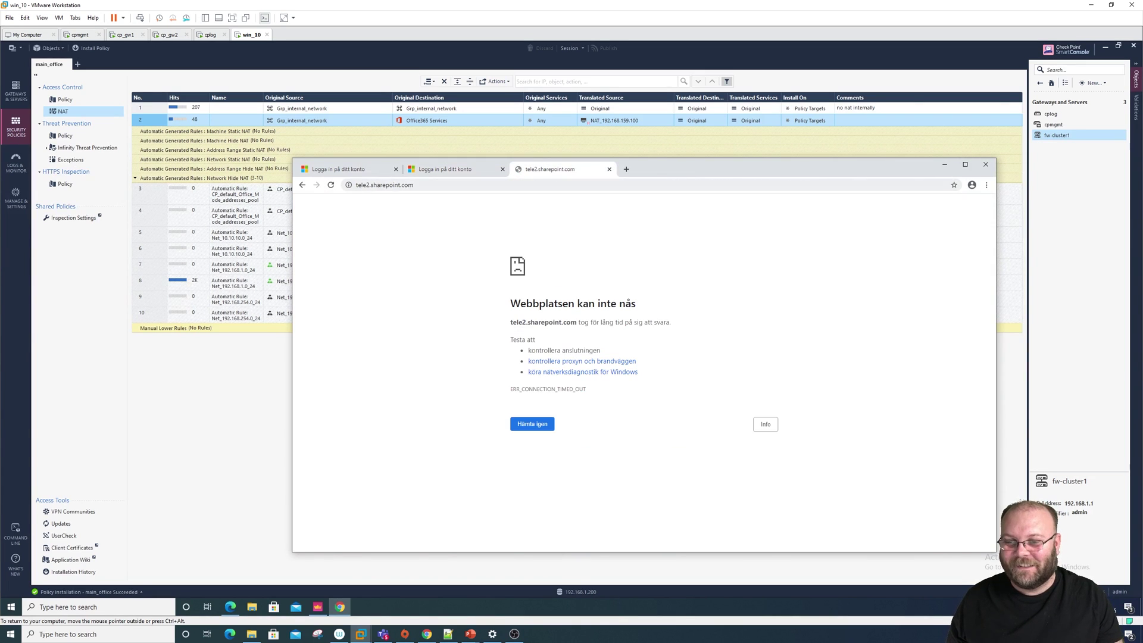
{"action": "left_click", "coordinate": [331, 185]}
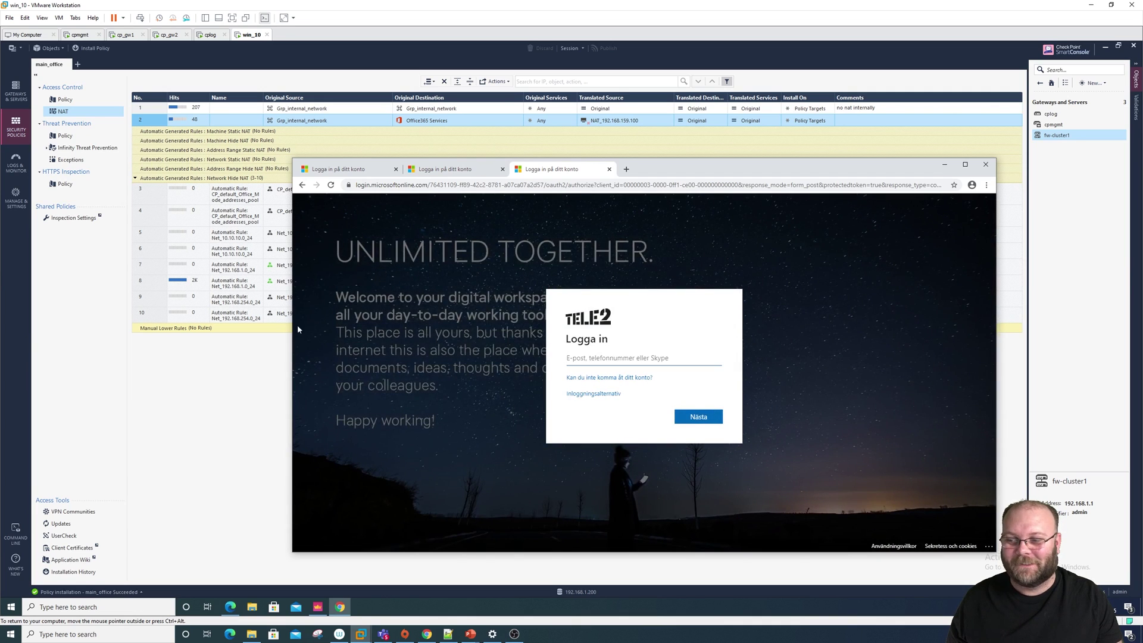
{"action": "left_click", "coordinate": [246, 390]}
{"action": "left_click", "coordinate": [16, 161]}
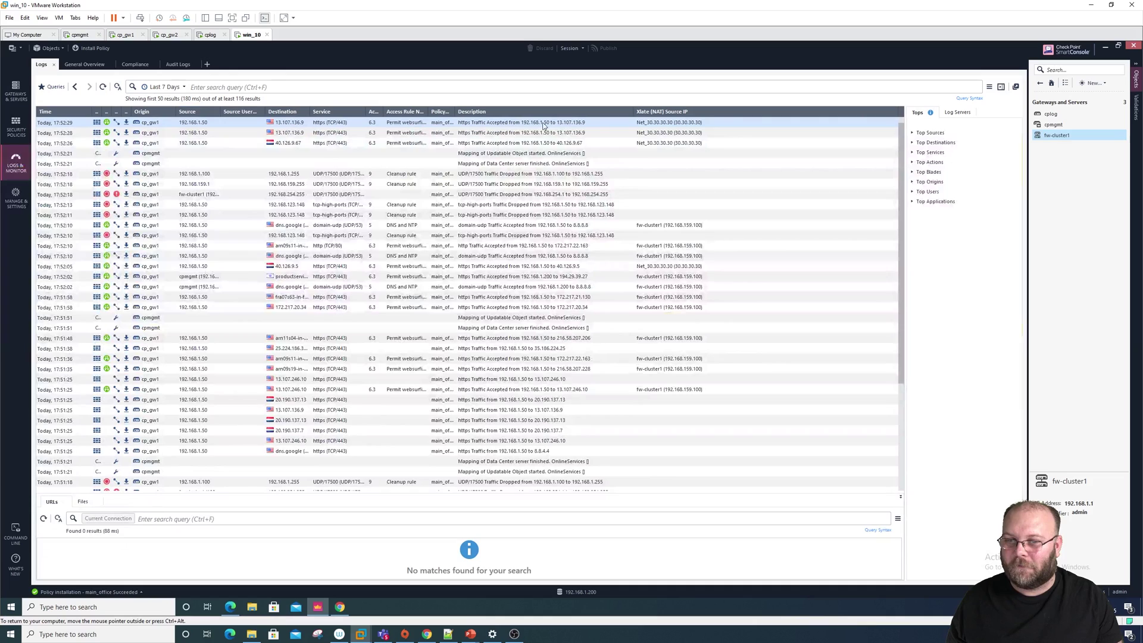
Step: Refresh the logs and inspect the 8.8.4.4 and 8.8.8.8 DNS entries' Xlate Source IP
{"action": "left_click", "coordinate": [502, 87]}
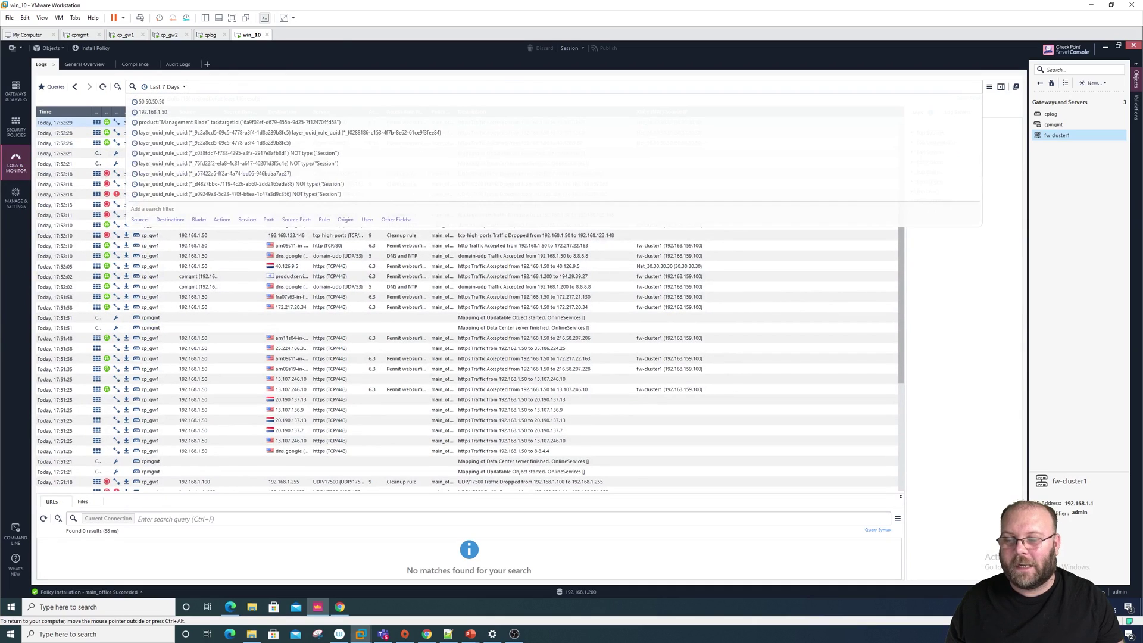
{"action": "key", "text": "Escape"}
{"action": "key", "text": "Return"}
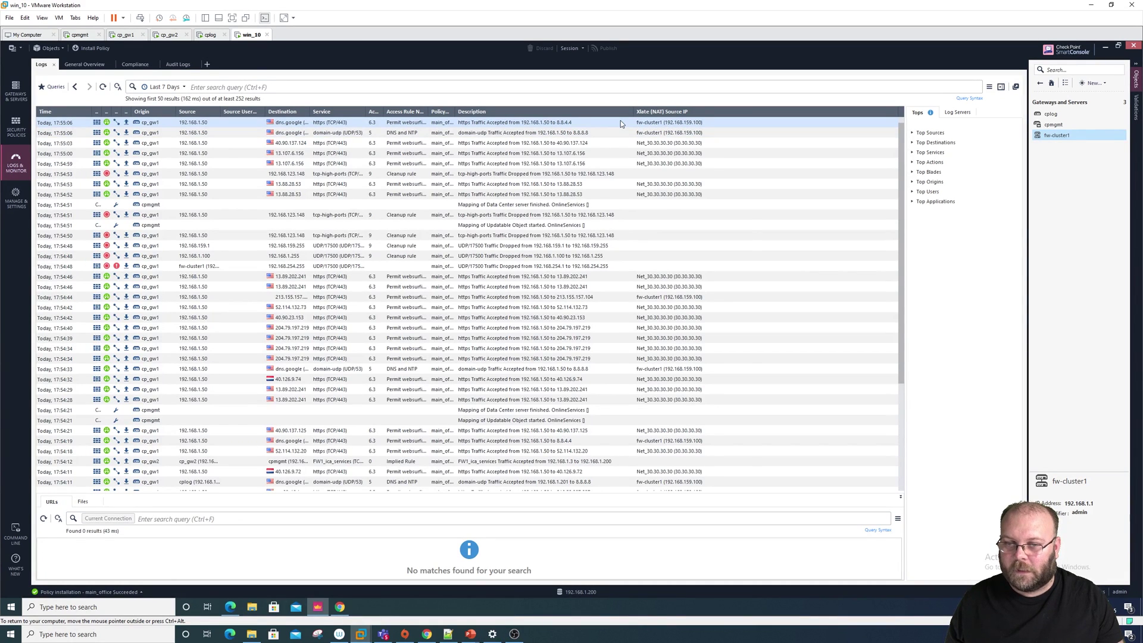
{"action": "double_click", "coordinate": [620, 121]}
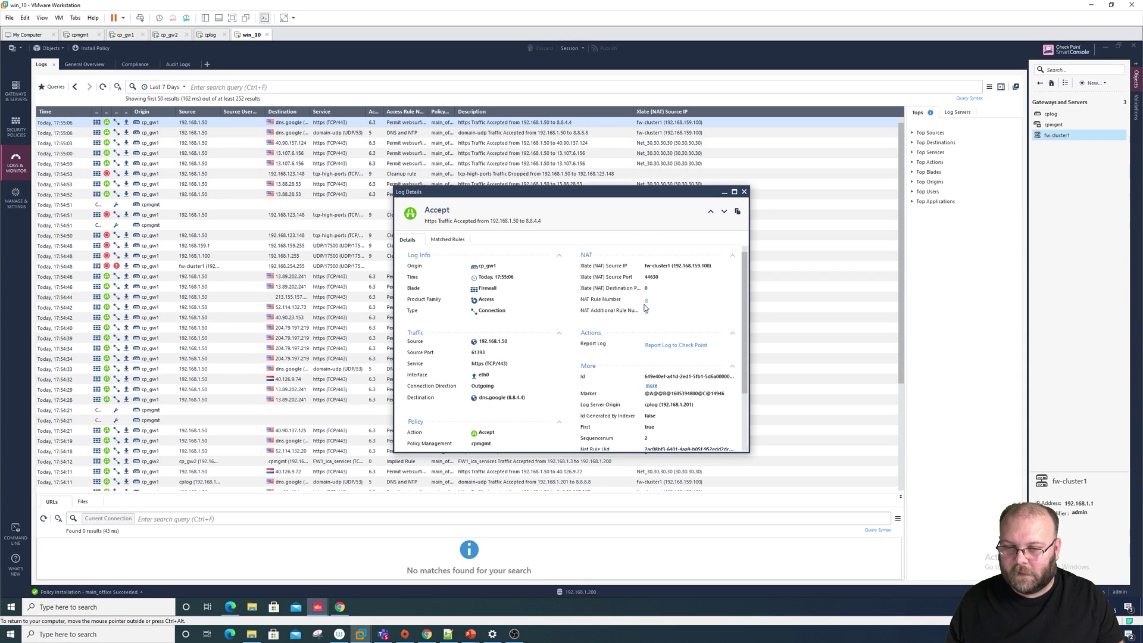
{"action": "left_click", "coordinate": [743, 192]}
{"action": "left_click", "coordinate": [689, 131]}
{"action": "double_click", "coordinate": [688, 132]}
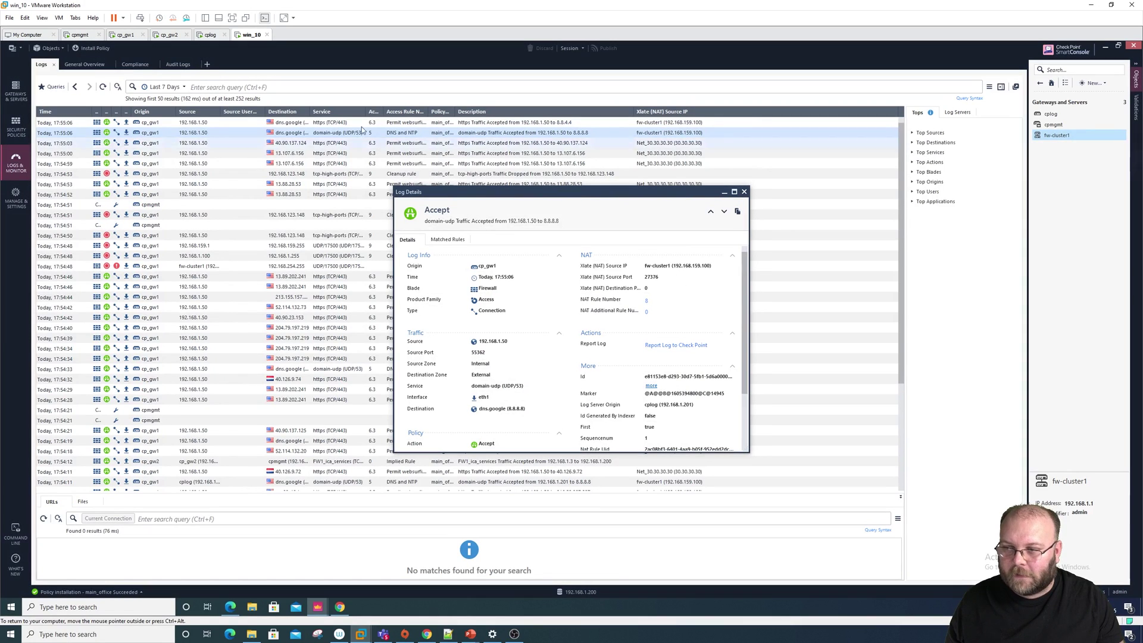
{"action": "left_click", "coordinate": [744, 193]}
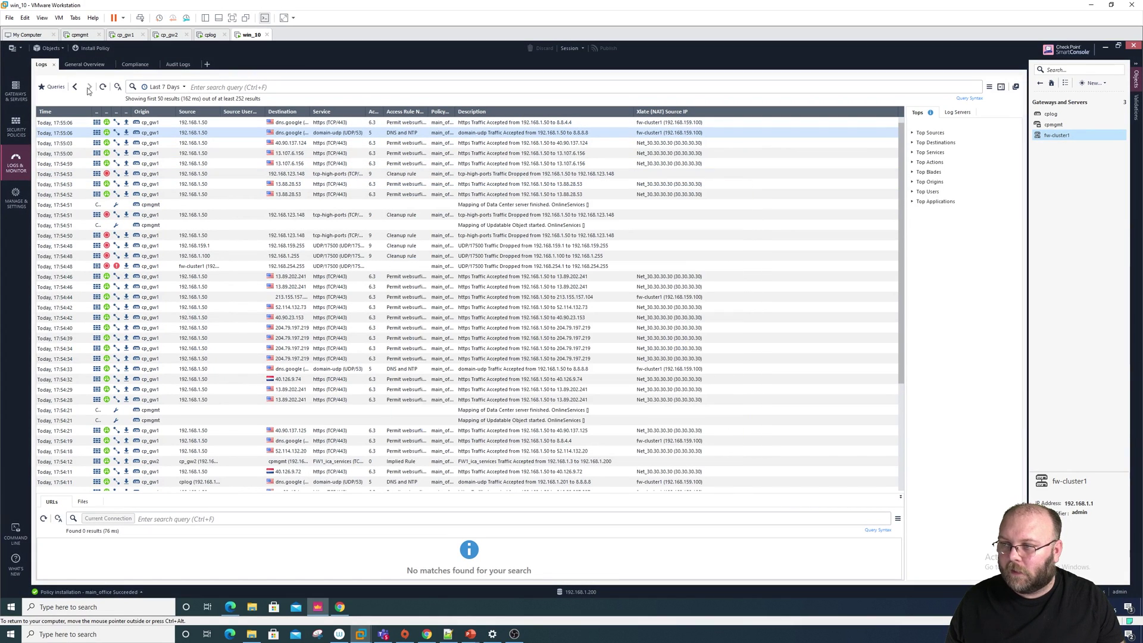
Step: Refresh again, confirm a newer entry translates to 192.168.159.100 and jump to NAT rule 2
{"action": "left_click", "coordinate": [103, 86]}
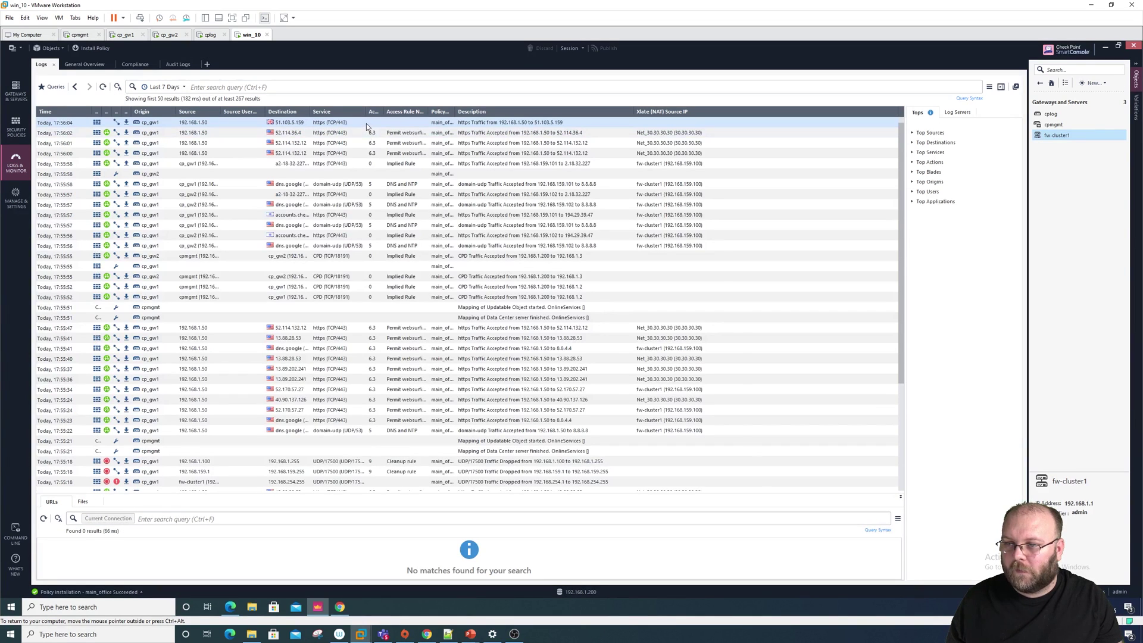
{"action": "double_click", "coordinate": [366, 122]}
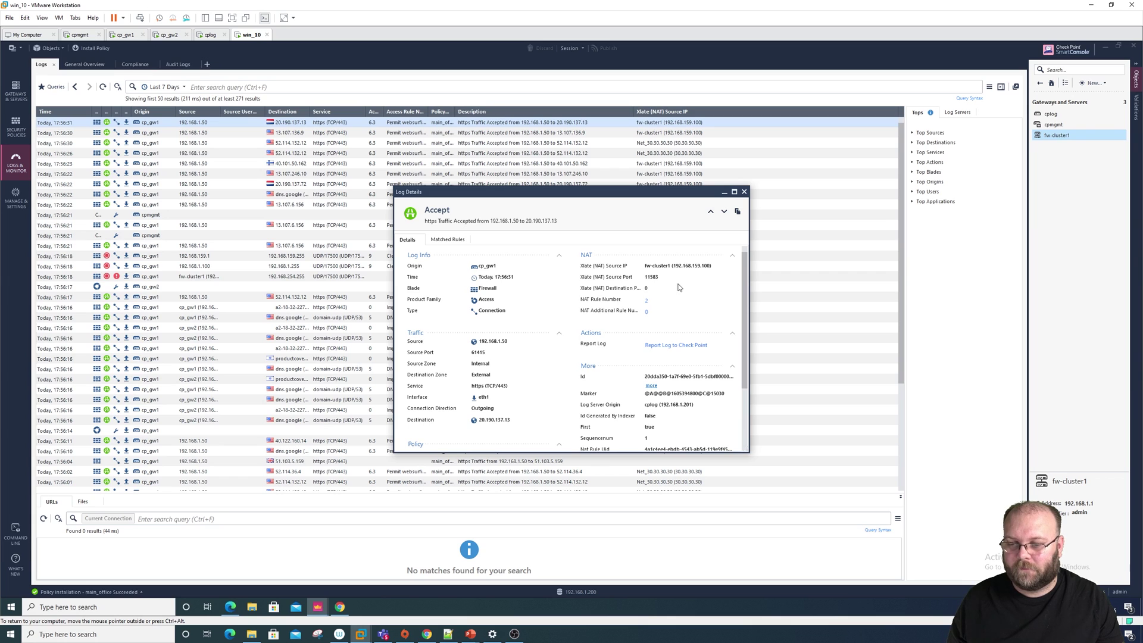
{"action": "scroll", "coordinate": [664, 330], "scroll_direction": "down", "scroll_amount": 1}
{"action": "scroll", "coordinate": [665, 330], "scroll_direction": "up", "scroll_amount": 1}
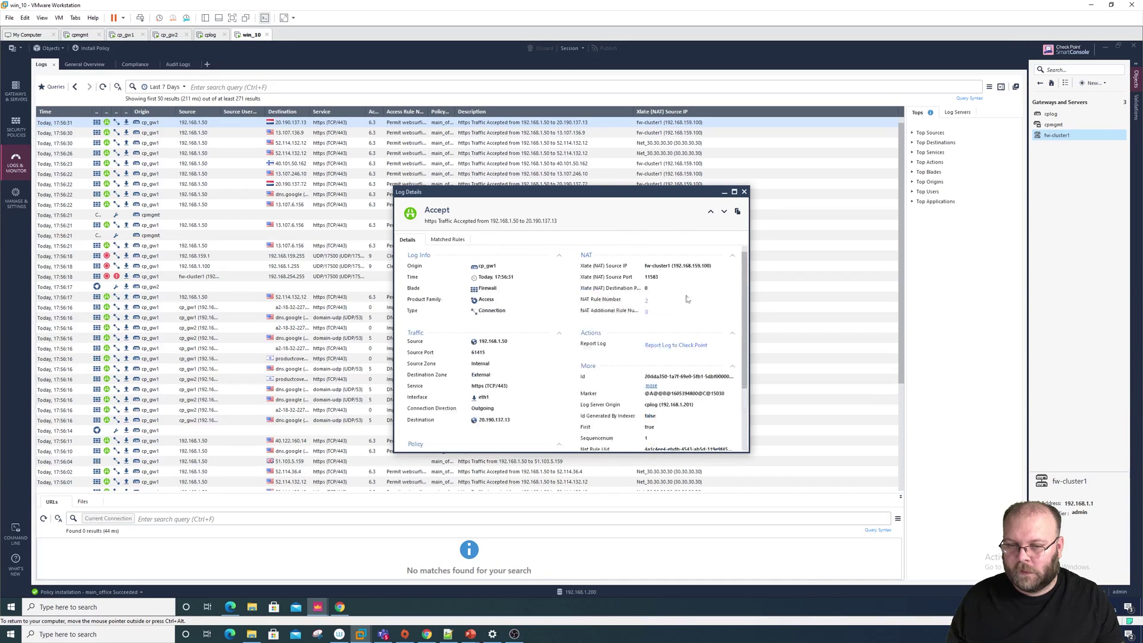
{"action": "left_click", "coordinate": [647, 301]}
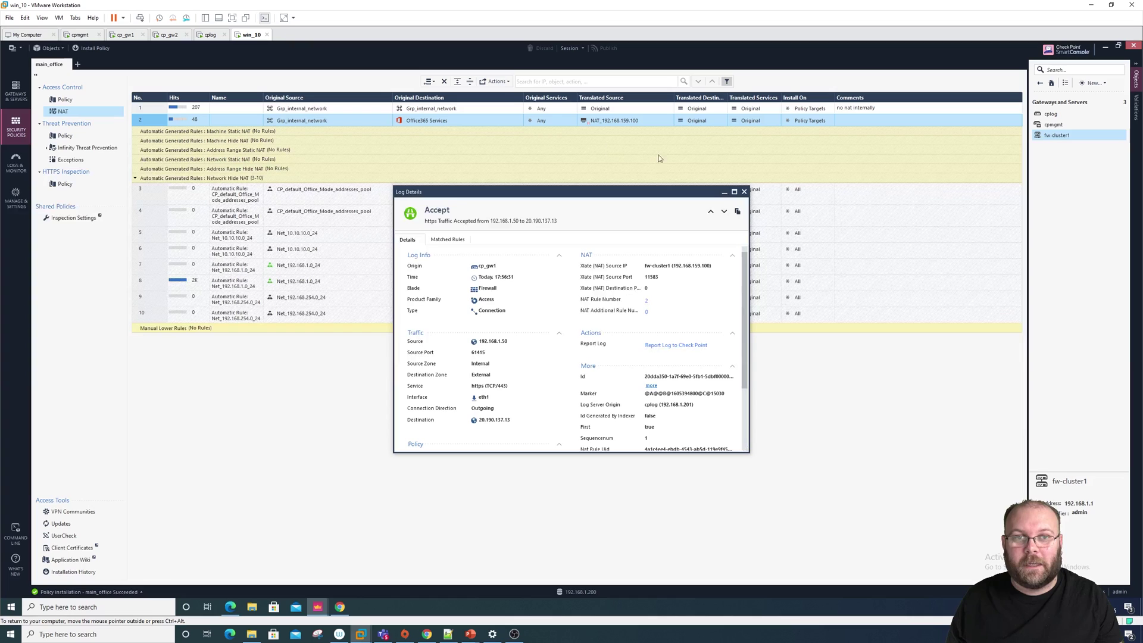
Step: Dismiss the log details and select rule 2's Grp_internal_network source in the NAT rulebase
{"action": "left_click", "coordinate": [745, 191]}
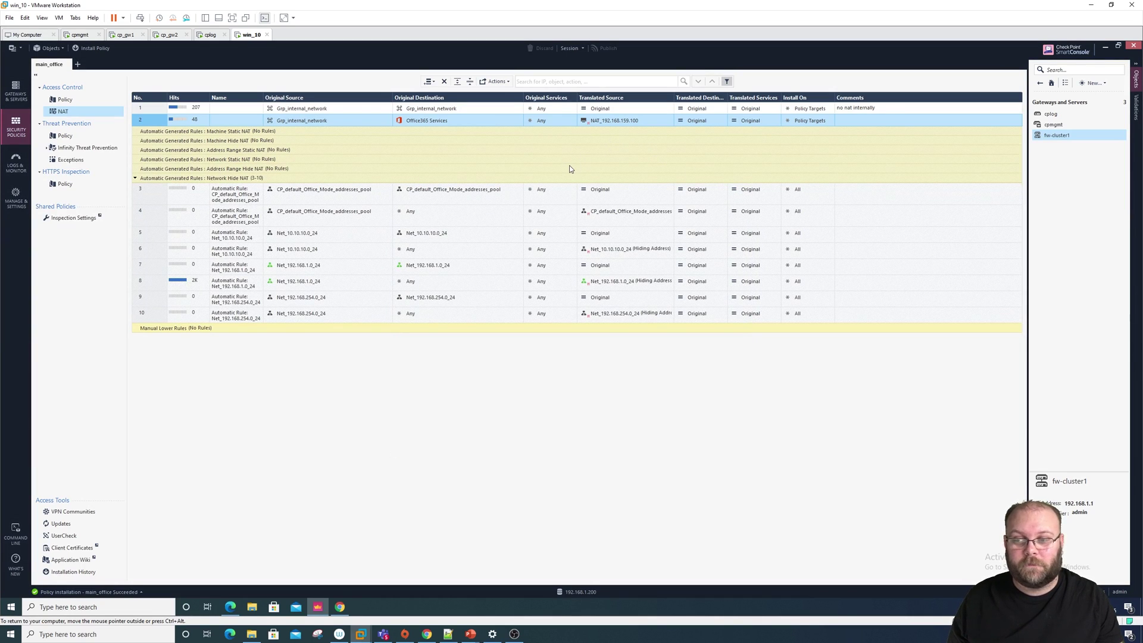
{"action": "left_click", "coordinate": [330, 120]}
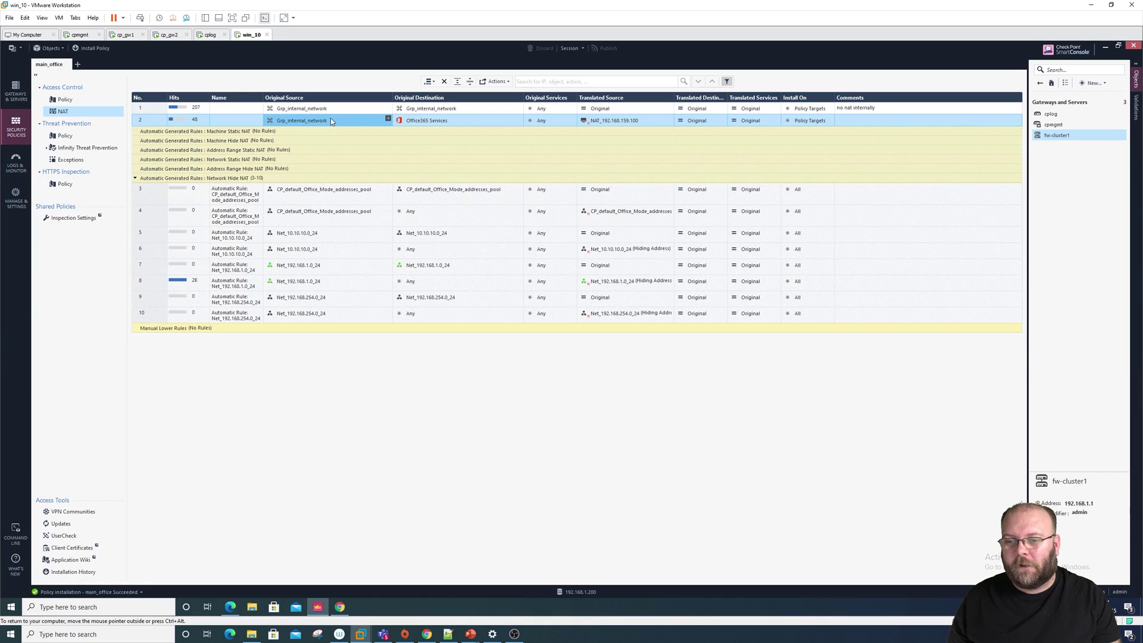